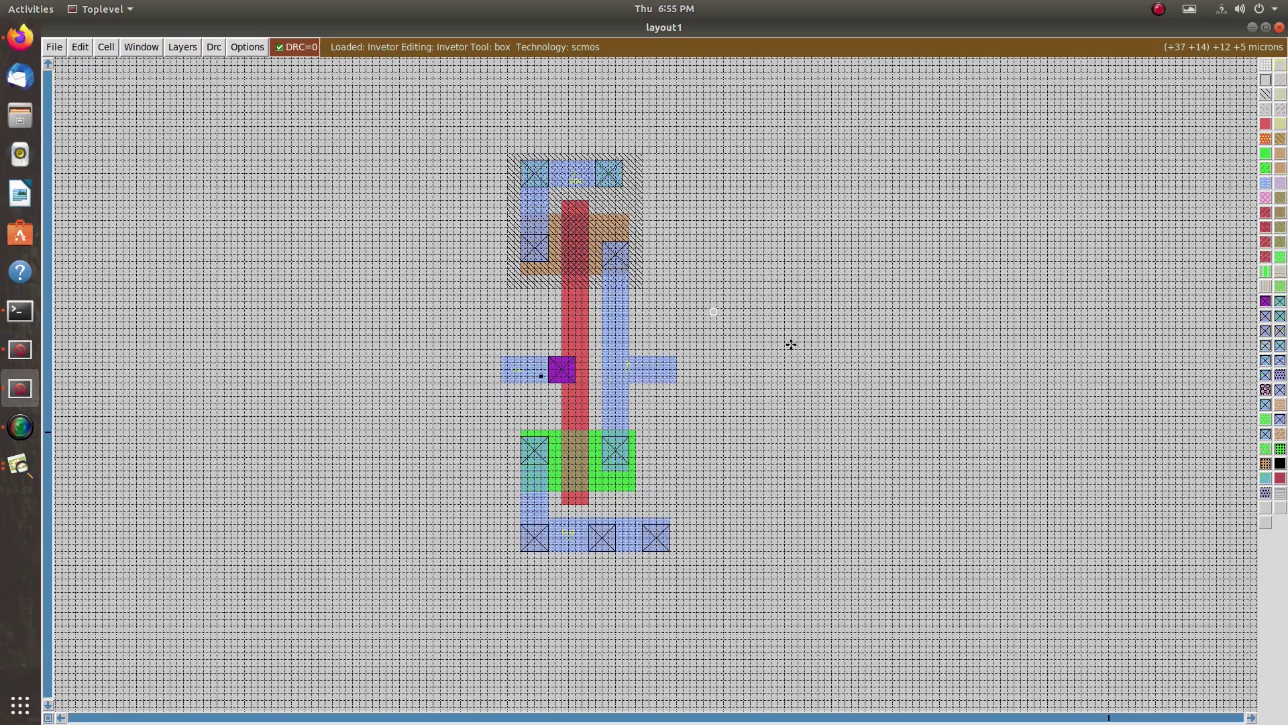
Step: Examine the inverter layout from the Vdd contacts through input a and output b down to the Gnd rail
{"action": "key", "text": "z"}
{"action": "scroll", "coordinate": [791, 344], "scroll_direction": "up", "scroll_amount": 3}
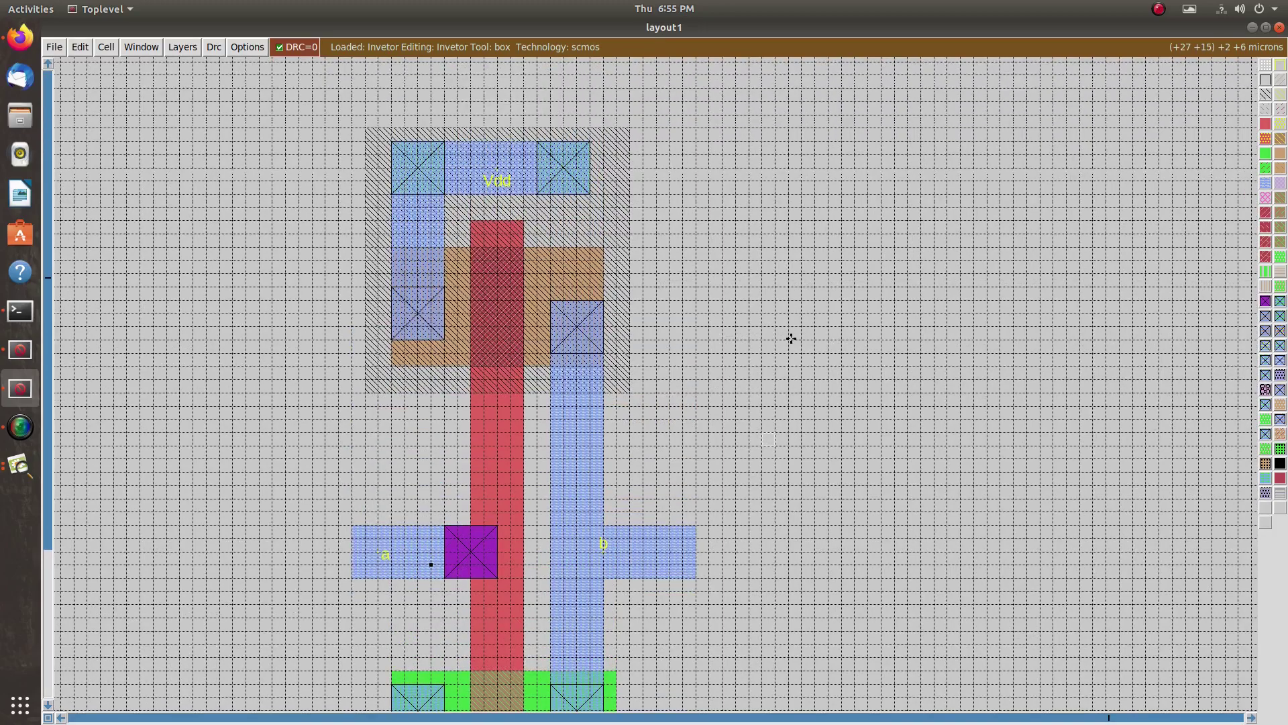
{"action": "scroll", "coordinate": [791, 342], "scroll_direction": "down", "scroll_amount": 1}
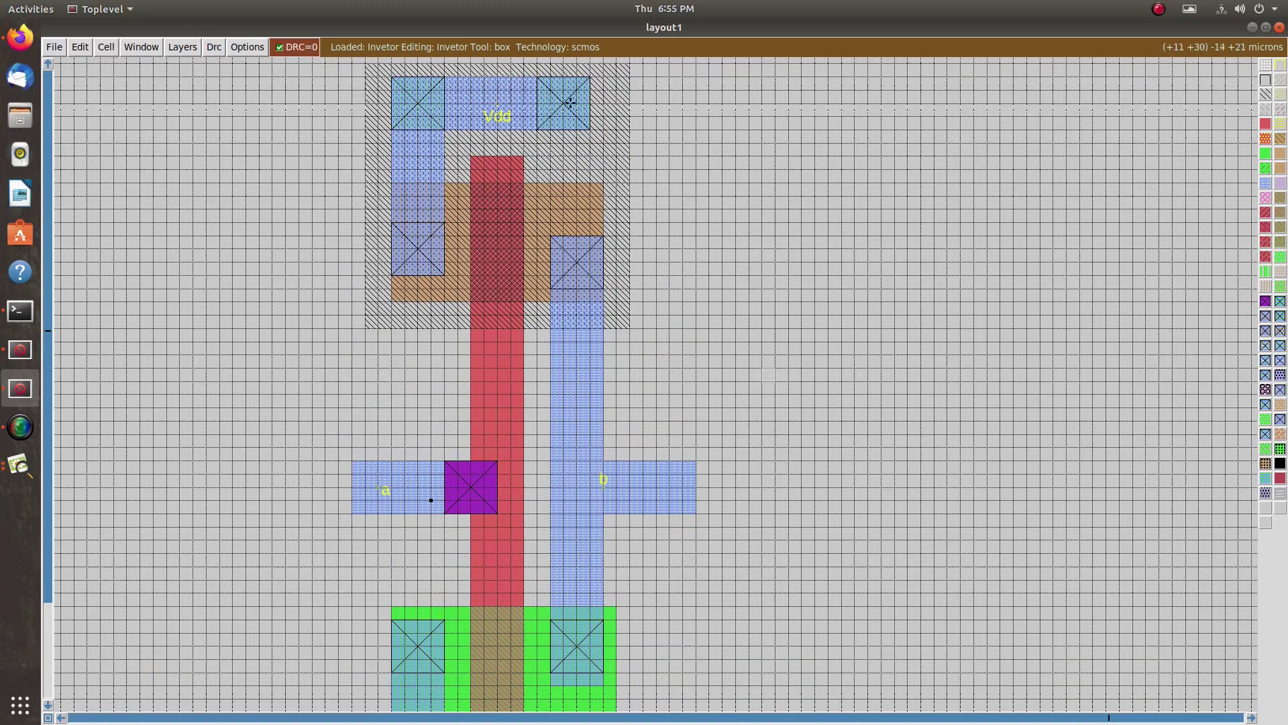
{"action": "scroll", "coordinate": [528, 326], "scroll_direction": "down", "scroll_amount": 1}
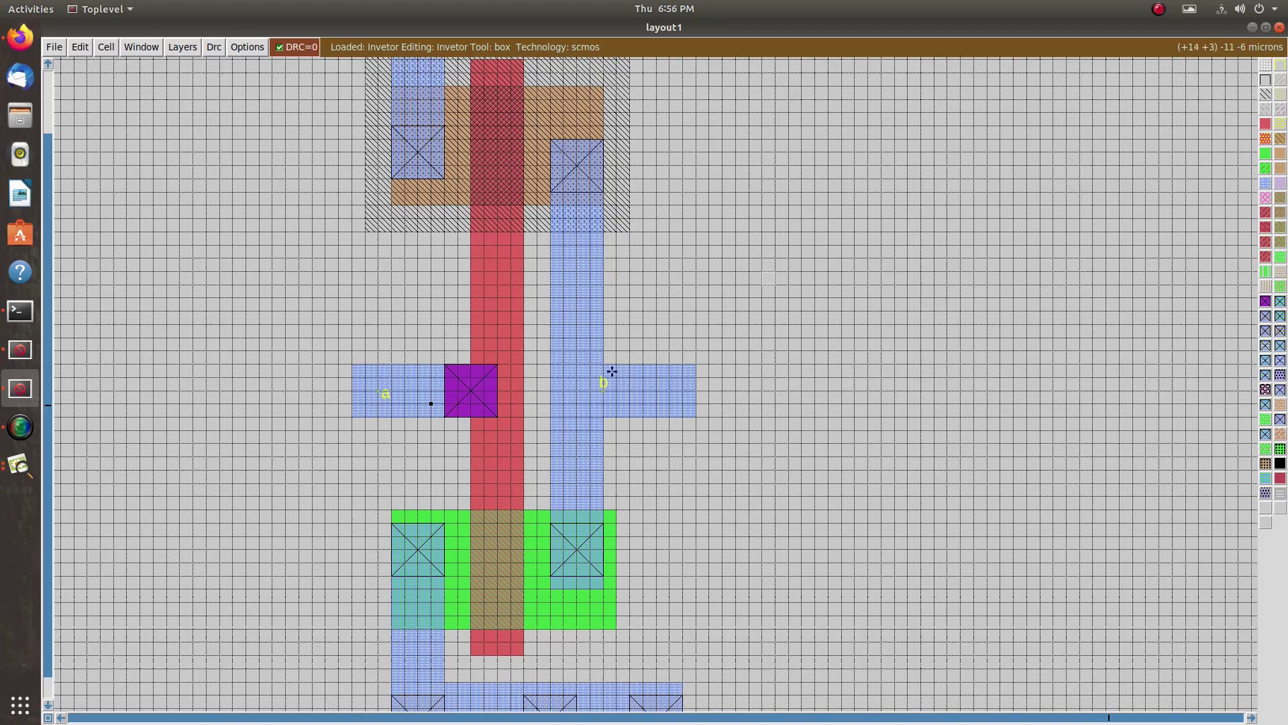
{"action": "scroll", "coordinate": [580, 481], "scroll_direction": "down", "scroll_amount": 1}
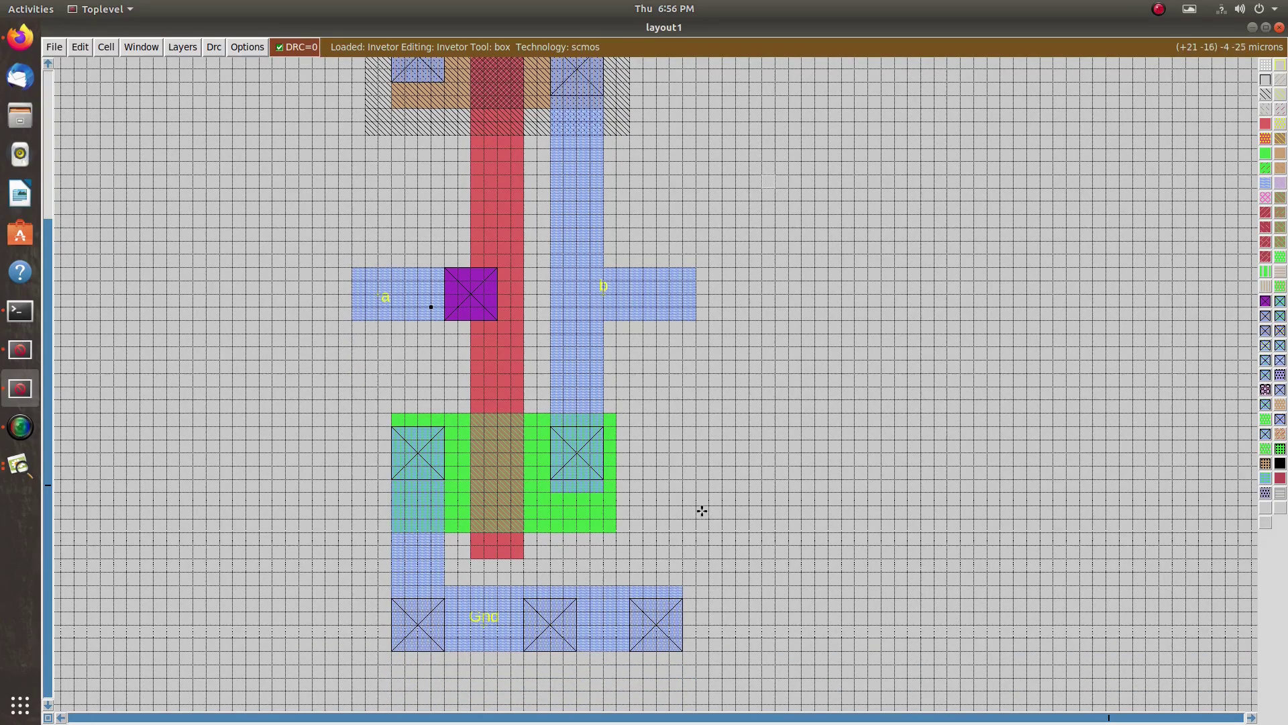
{"action": "scroll", "coordinate": [719, 420], "scroll_direction": "up", "scroll_amount": 3}
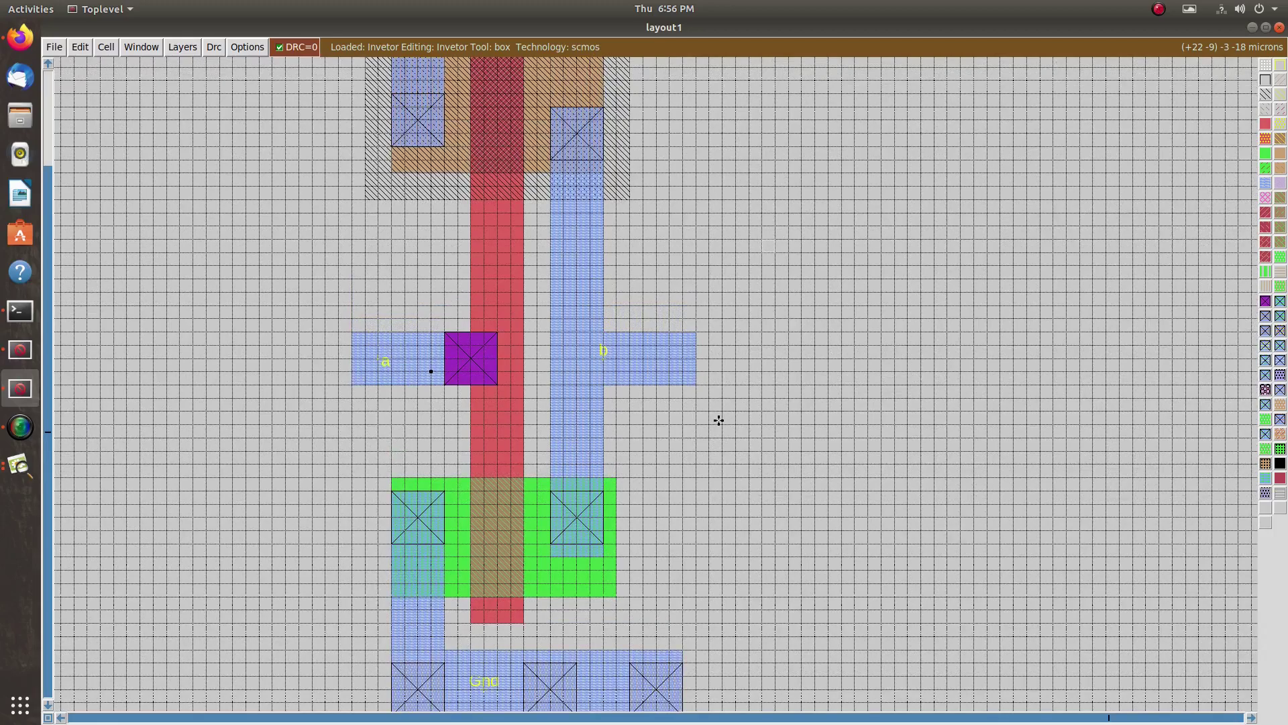
{"action": "scroll", "coordinate": [719, 420], "scroll_direction": "up", "scroll_amount": 1}
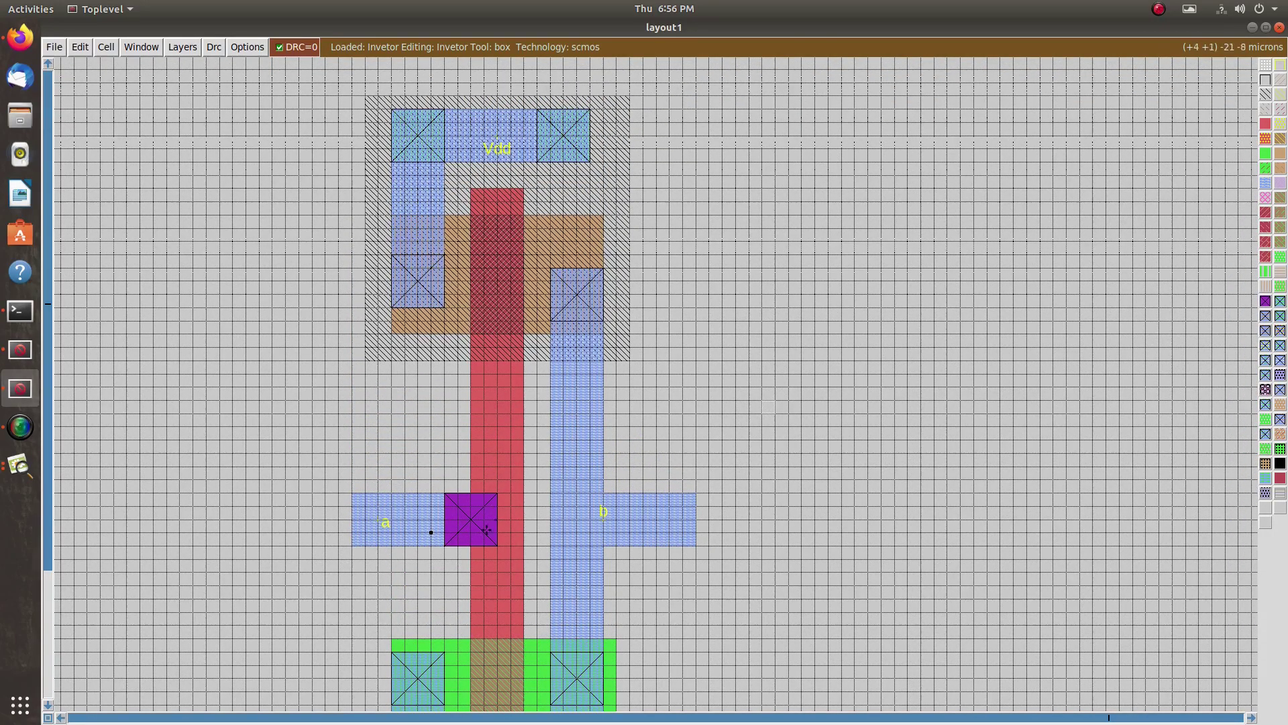
{"action": "scroll", "coordinate": [605, 517], "scroll_direction": "down", "scroll_amount": 1}
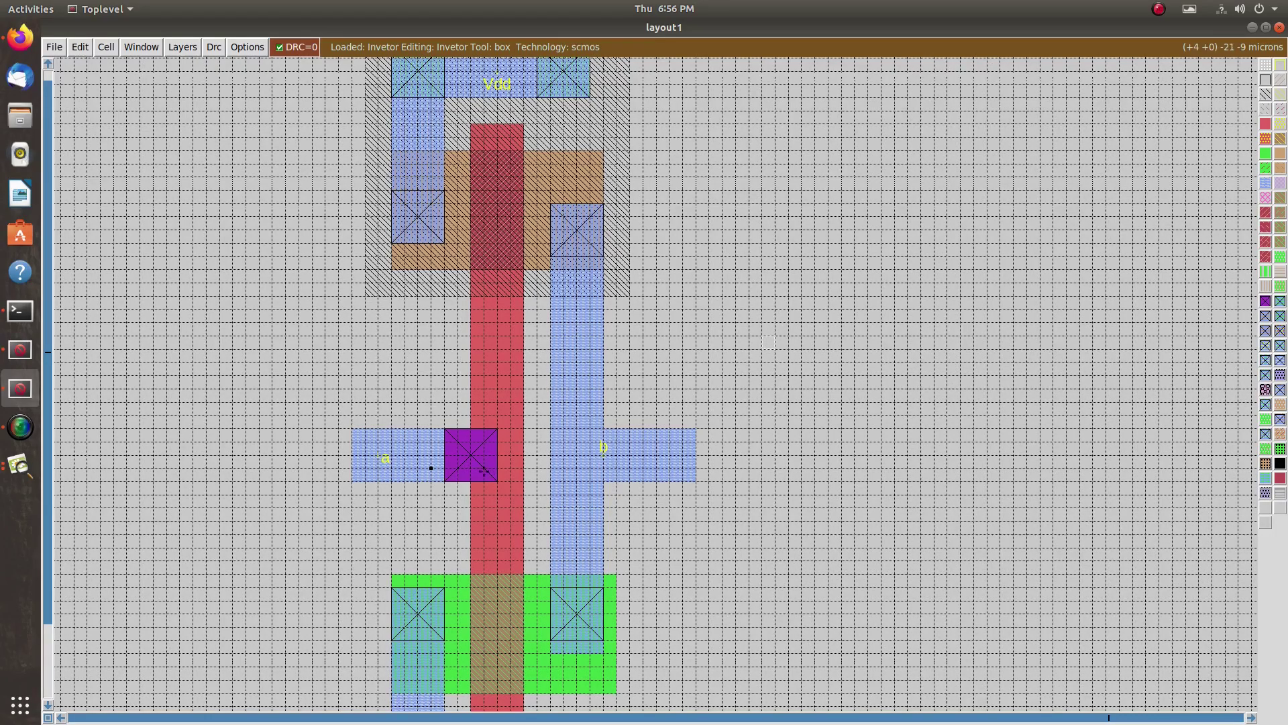
{"action": "scroll", "coordinate": [732, 484], "scroll_direction": "down", "scroll_amount": 3}
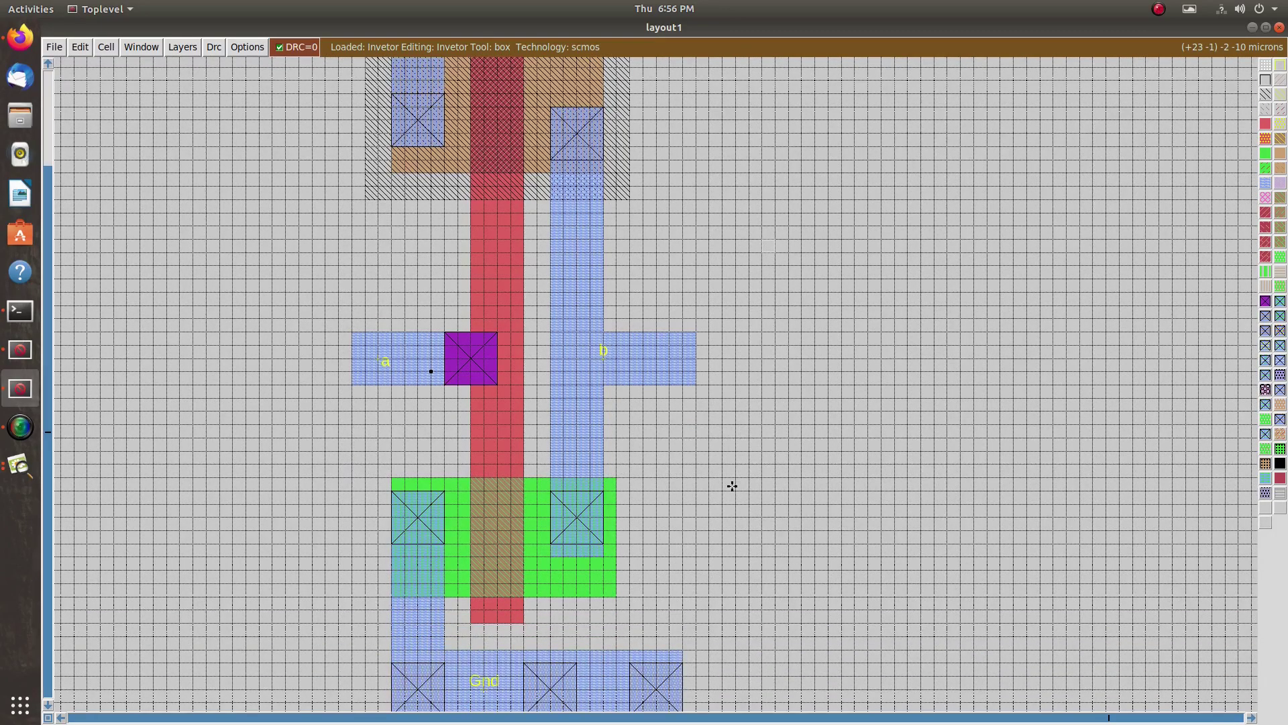
{"action": "scroll", "coordinate": [731, 485], "scroll_direction": "up", "scroll_amount": 4}
{"action": "scroll", "coordinate": [731, 486], "scroll_direction": "down", "scroll_amount": 3}
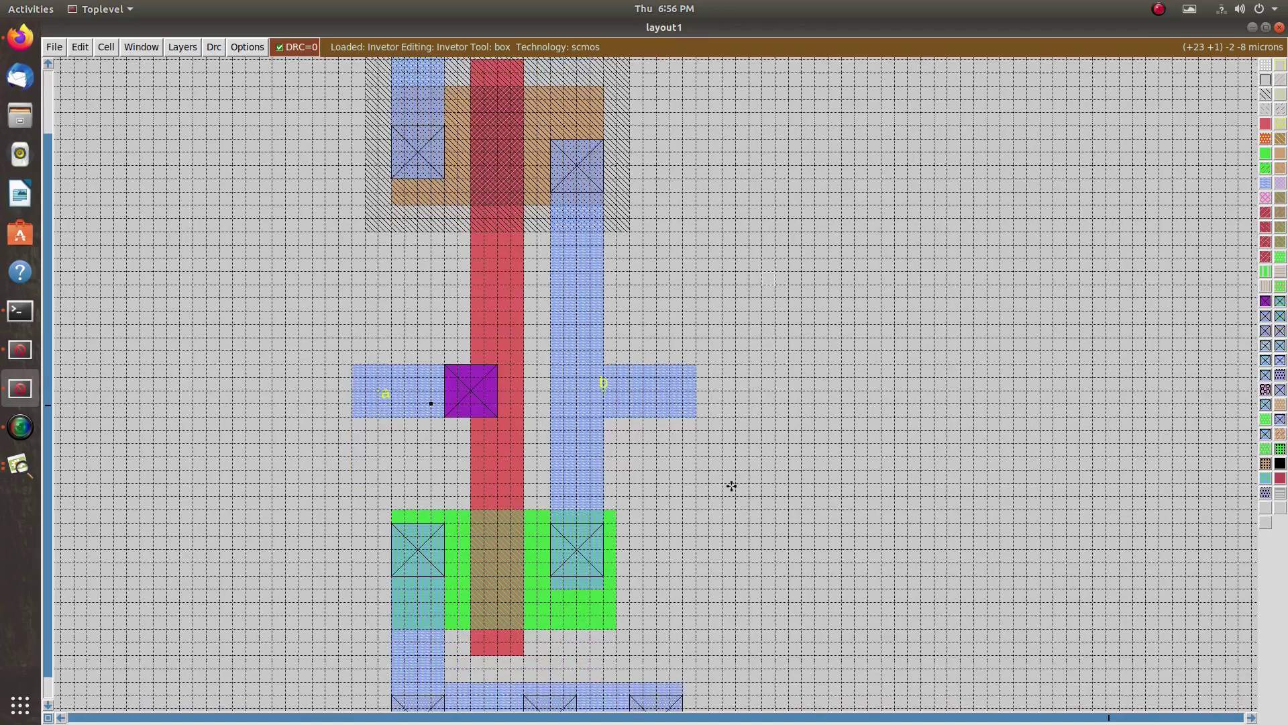
{"action": "scroll", "coordinate": [731, 485], "scroll_direction": "down", "scroll_amount": 2}
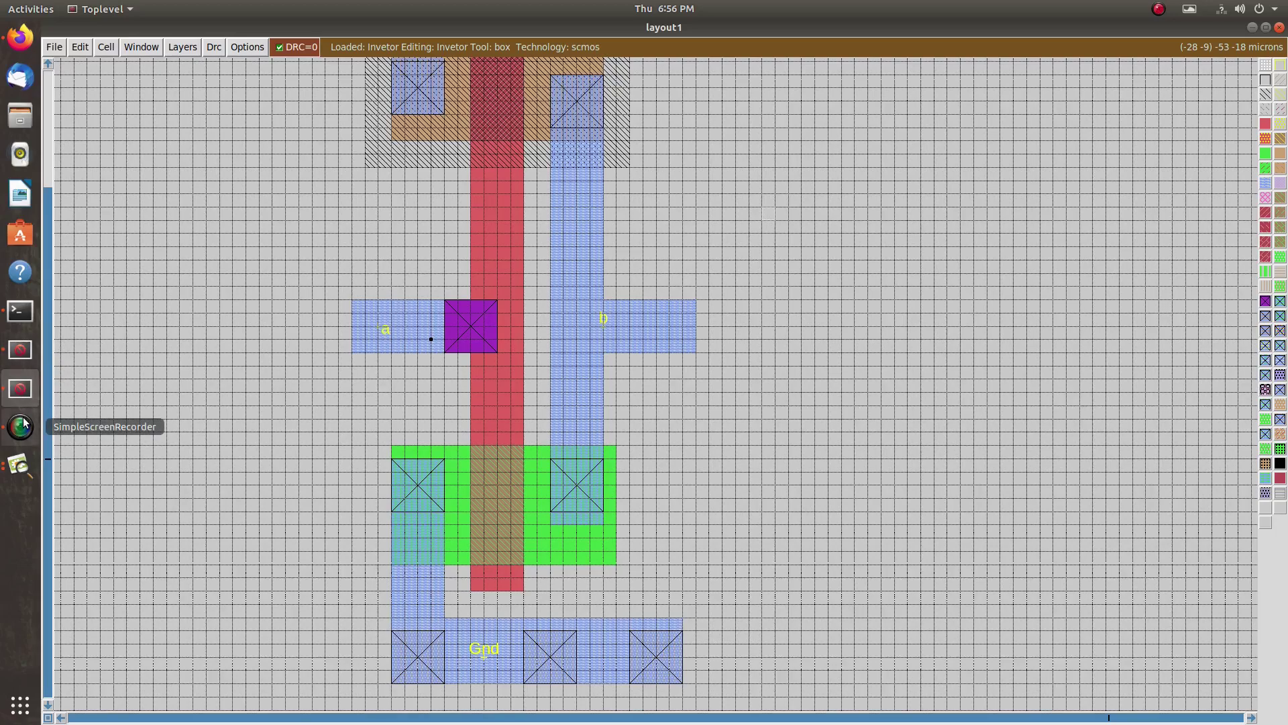
Step: Switch to Image Viewer to study the two-input CMOS NAND gate schematic, moving its window around before minimizing it
{"action": "left_click", "coordinate": [24, 468]}
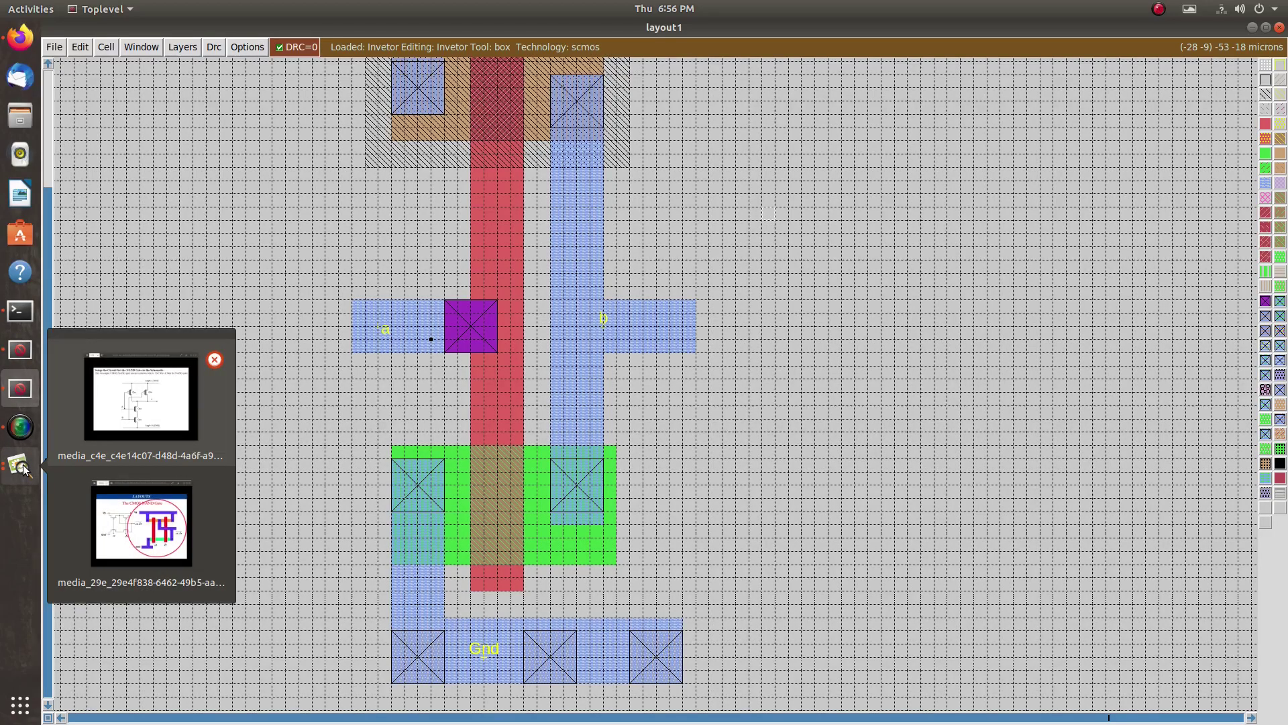
{"action": "left_click", "coordinate": [185, 409]}
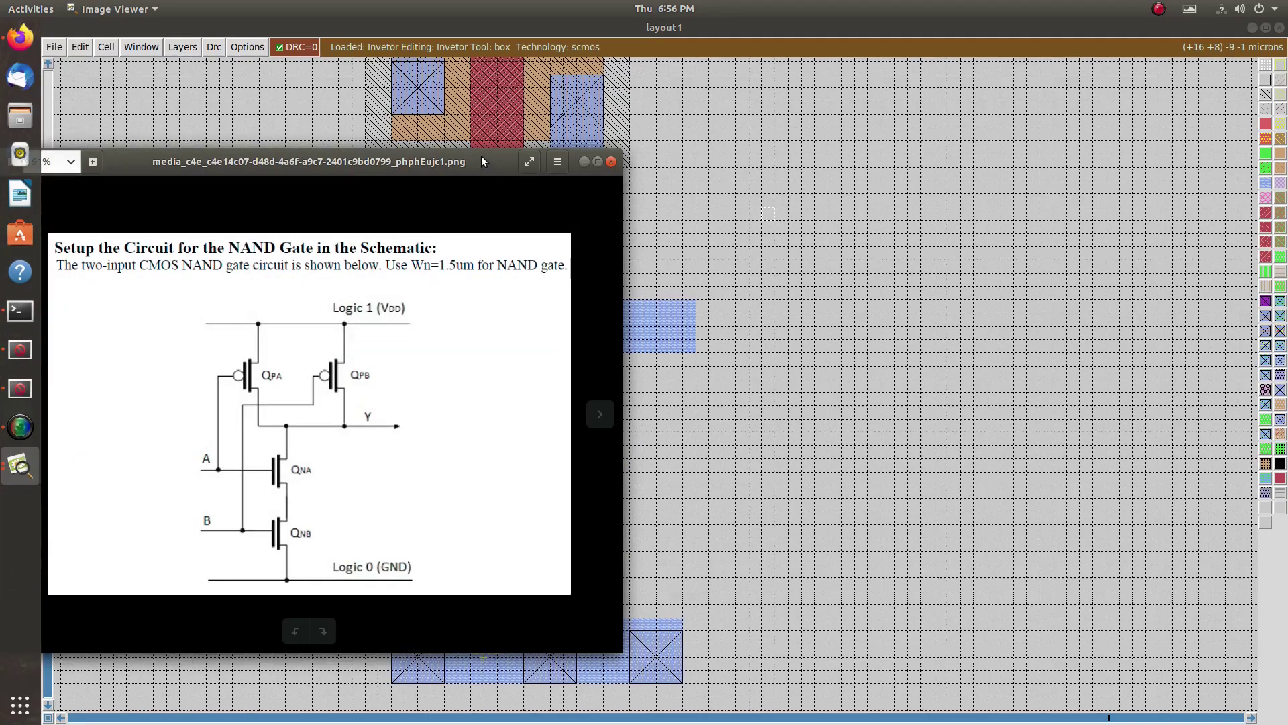
{"action": "left_click_drag", "start_coordinate": [514, 167], "coordinate": [711, 170]}
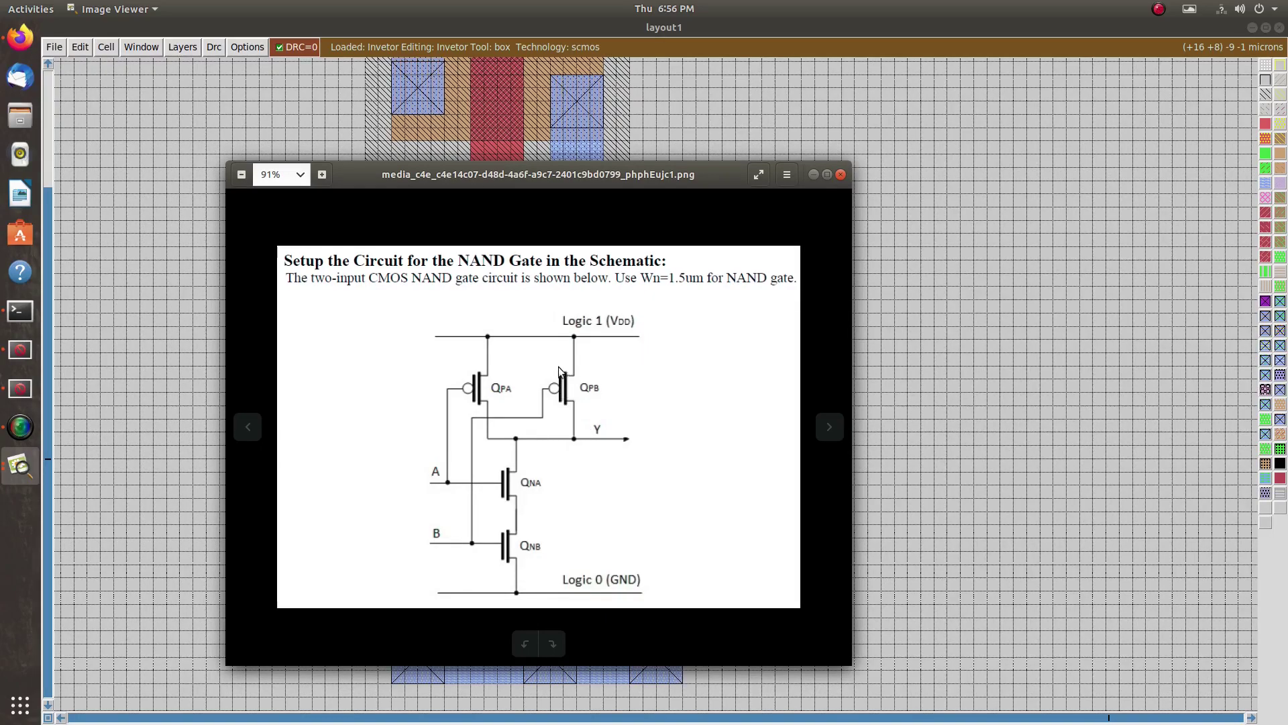
{"action": "left_click_drag", "start_coordinate": [646, 176], "coordinate": [1113, 211]}
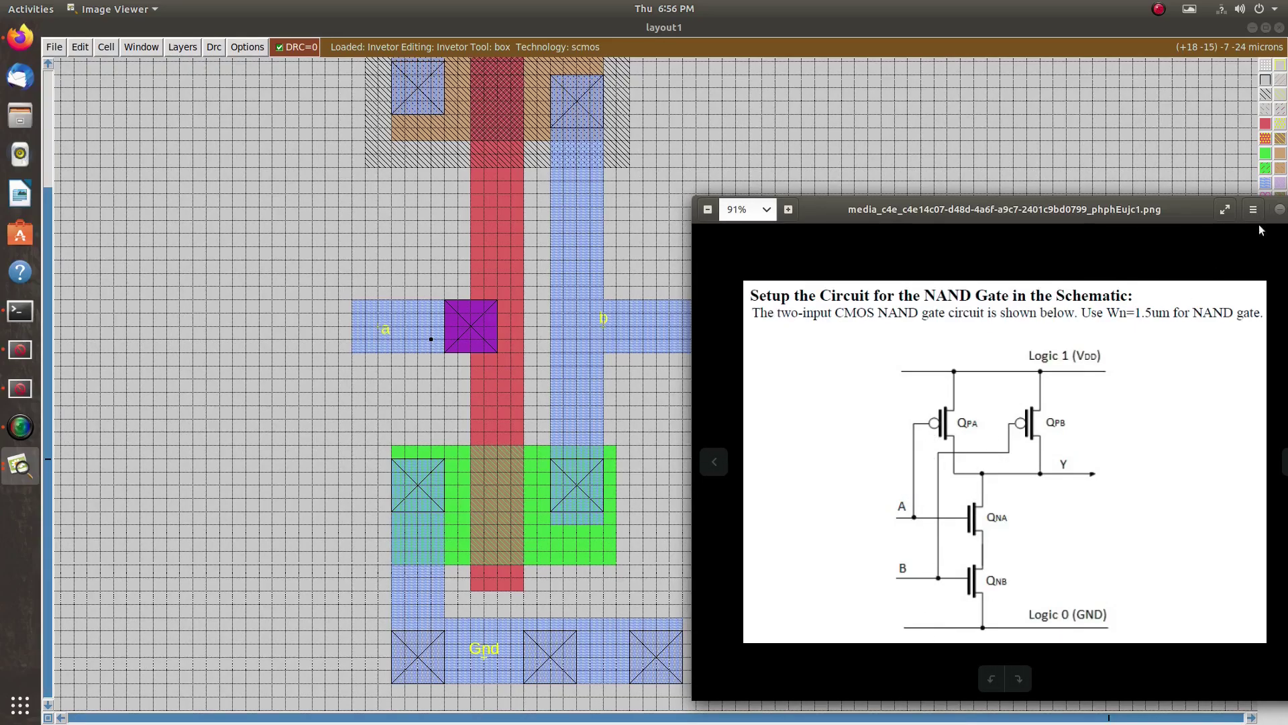
{"action": "left_click_drag", "start_coordinate": [1193, 210], "coordinate": [1112, 115]}
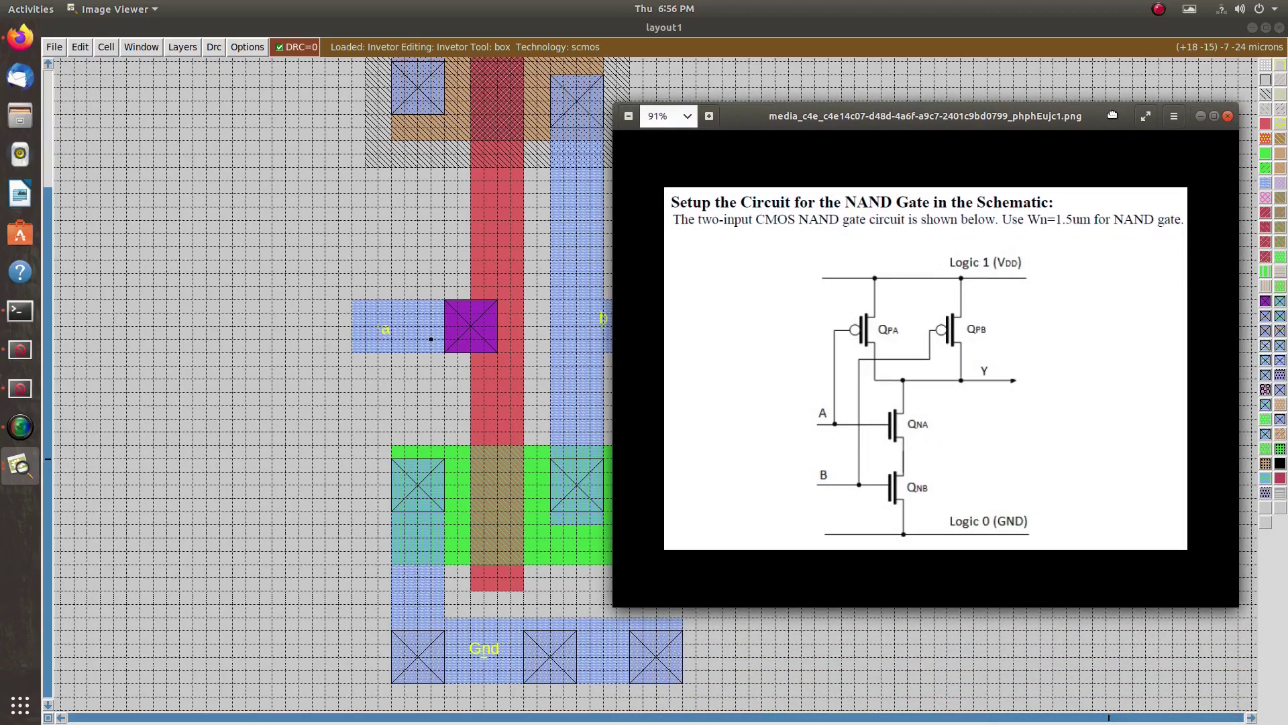
{"action": "left_click", "coordinate": [1200, 118]}
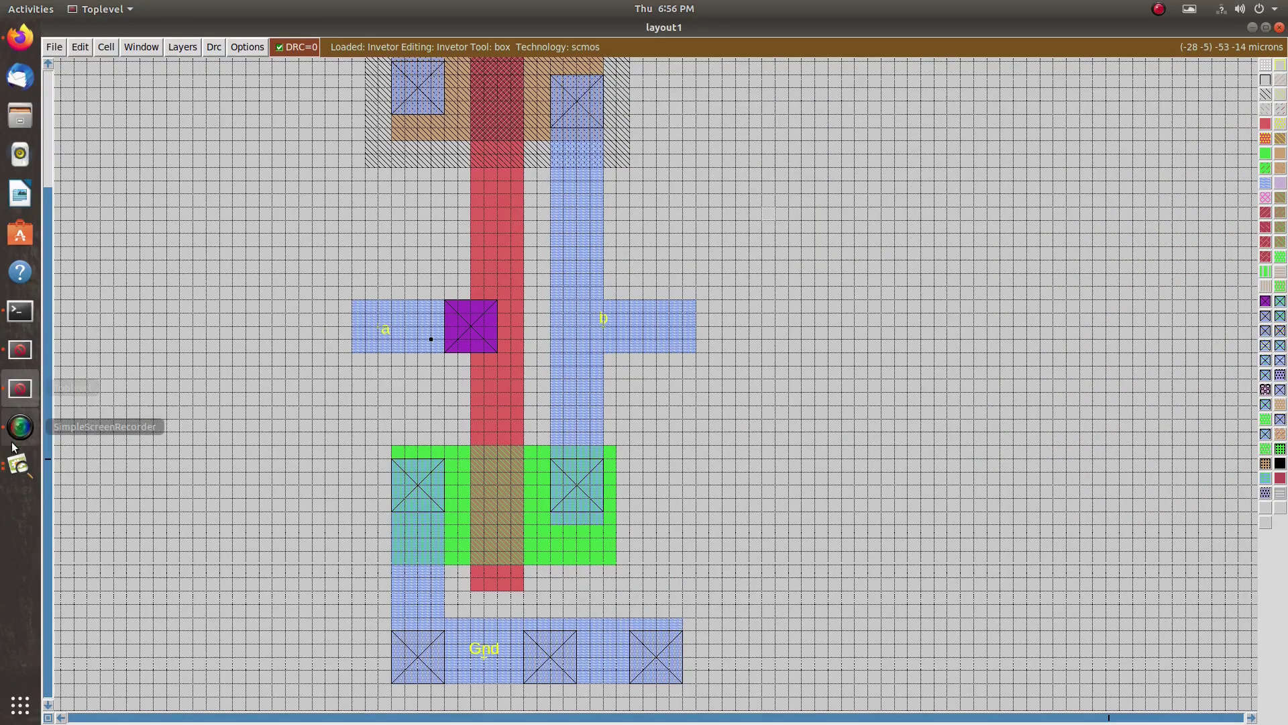
Step: Bring up the CMOS NAND gate layout picture and the NAND schematic side by side in Image Viewer to compare them
{"action": "left_click", "coordinate": [19, 463]}
{"action": "left_click", "coordinate": [155, 540]}
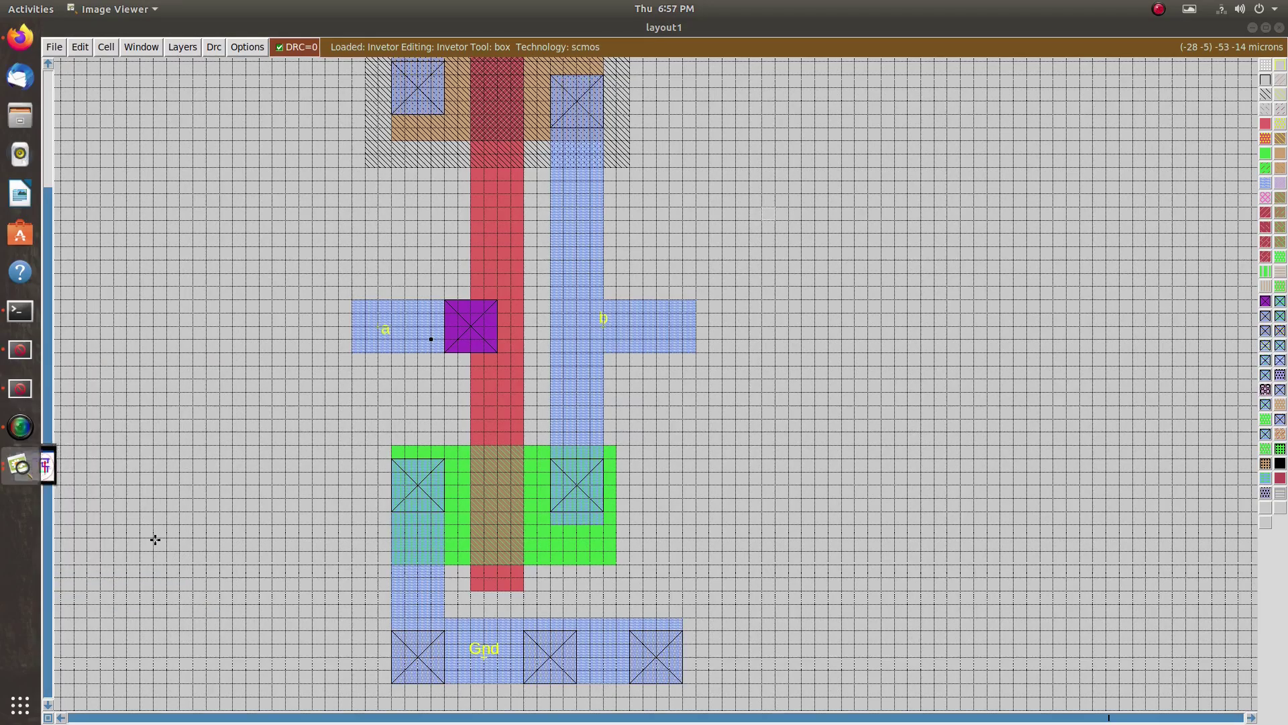
{"action": "left_click_drag", "start_coordinate": [940, 167], "coordinate": [972, 165]}
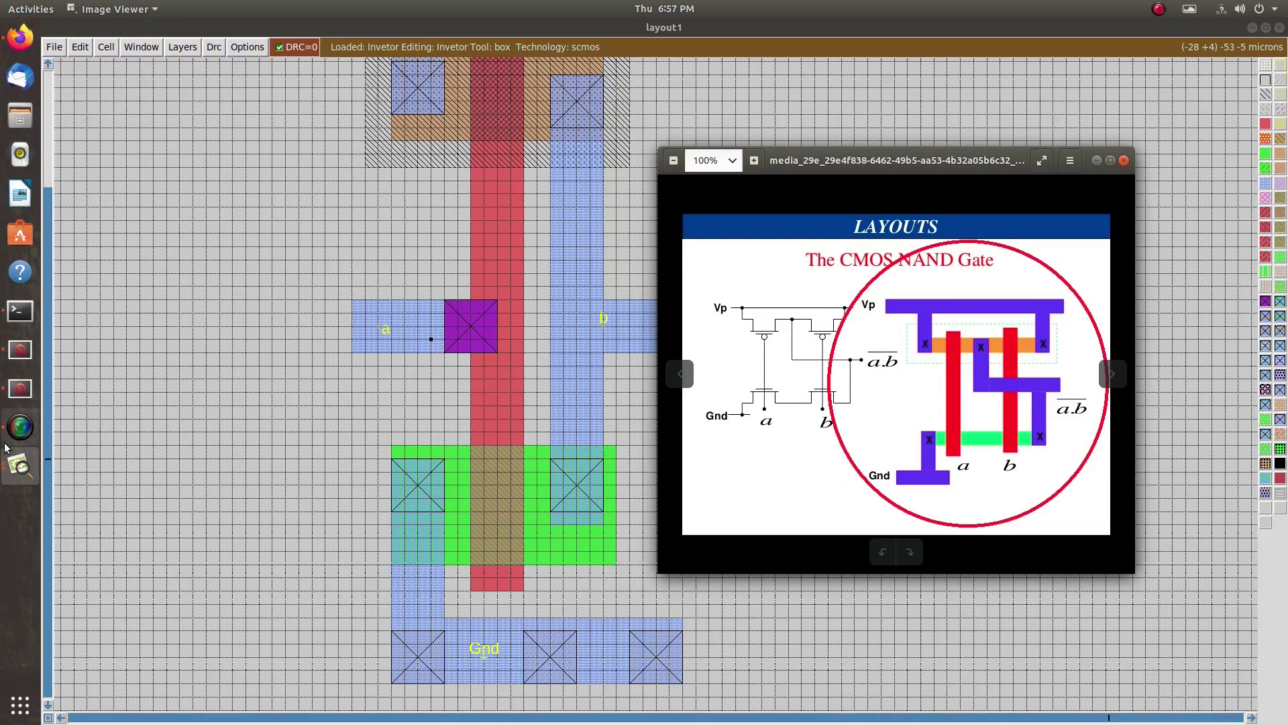
{"action": "left_click", "coordinate": [20, 465]}
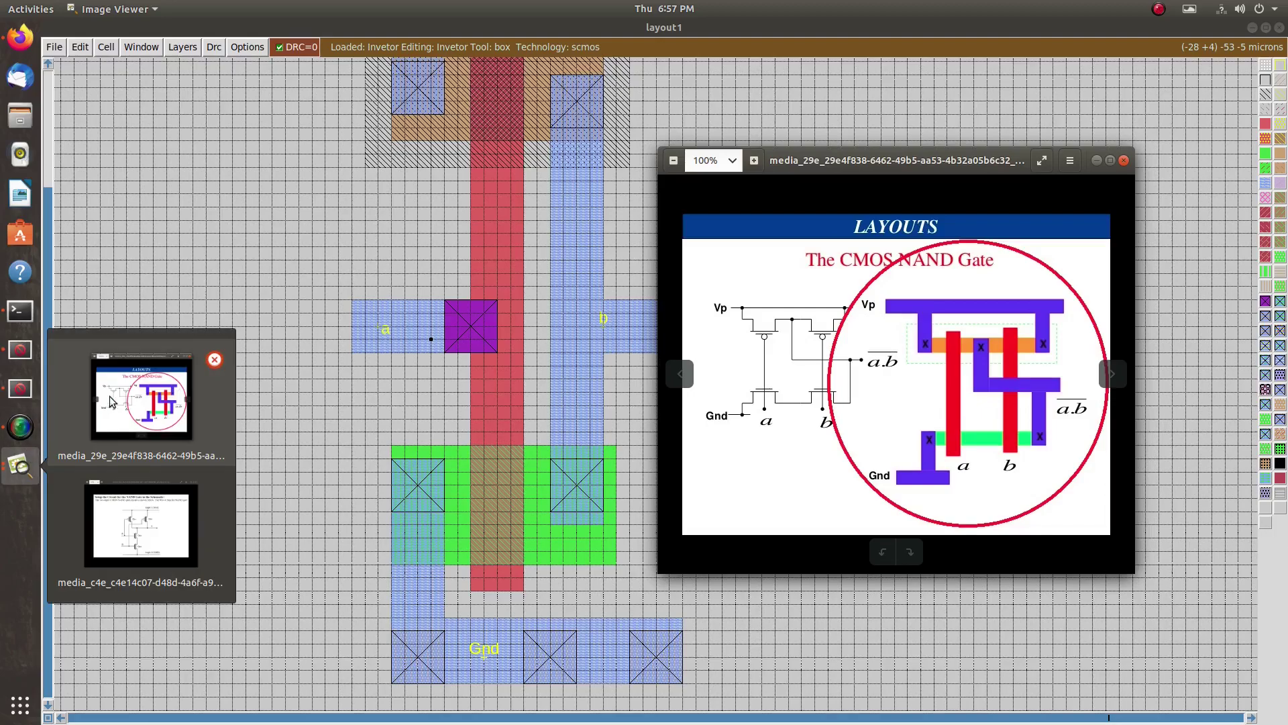
{"action": "left_click", "coordinate": [145, 523]}
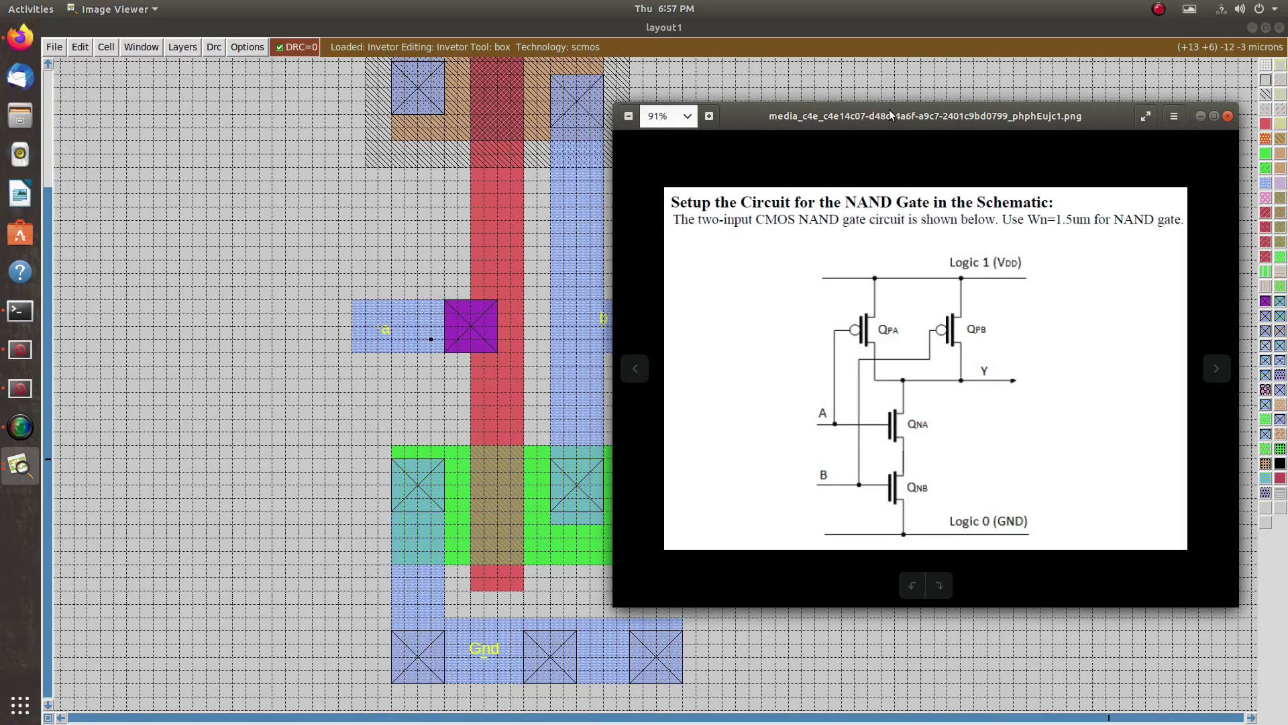
{"action": "left_click_drag", "start_coordinate": [890, 115], "coordinate": [320, 159]}
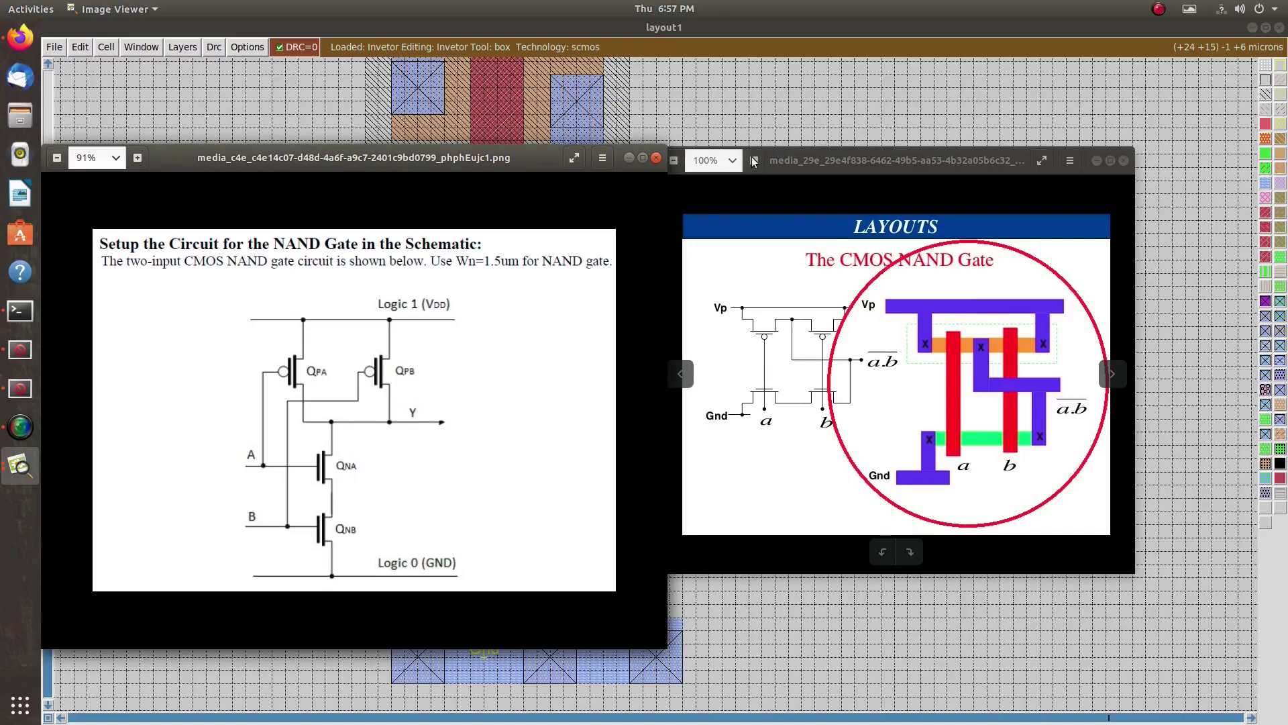
{"action": "left_click_drag", "start_coordinate": [753, 161], "coordinate": [780, 186]}
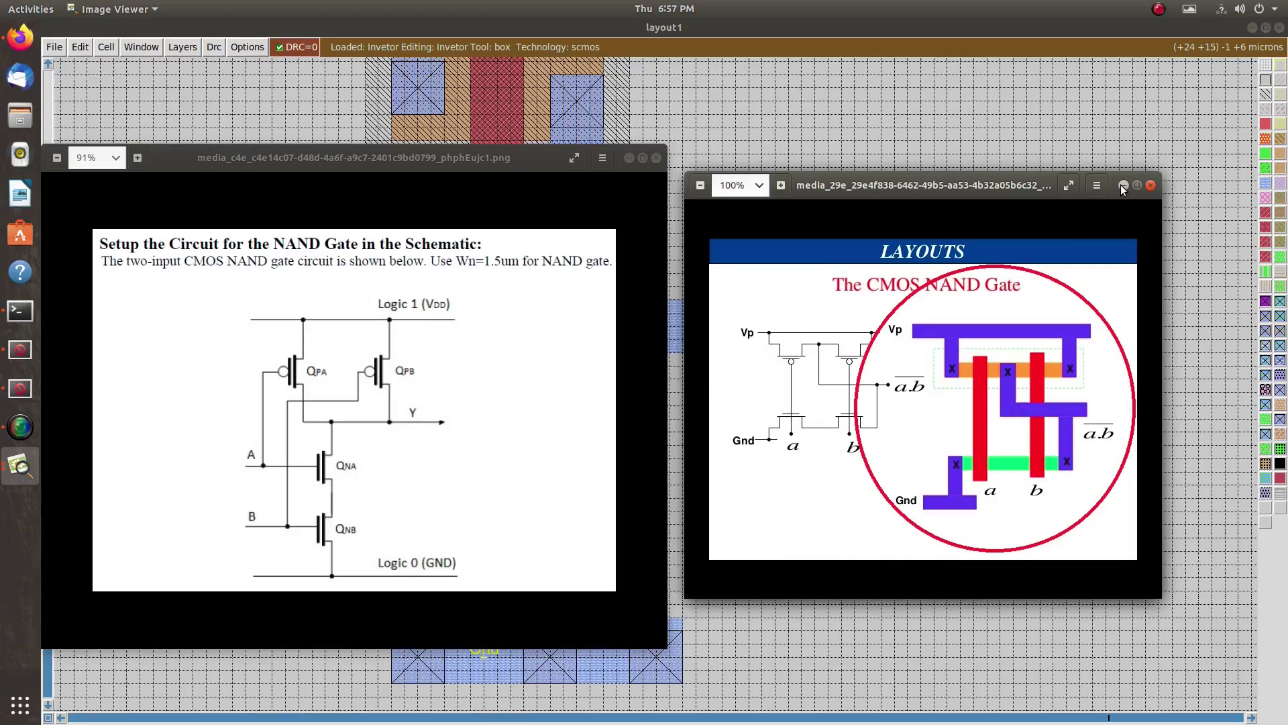
Step: Minimize the schematic image and arrange the NAND layout picture and a narrowed Magic layout window side by side
{"action": "left_click", "coordinate": [630, 158]}
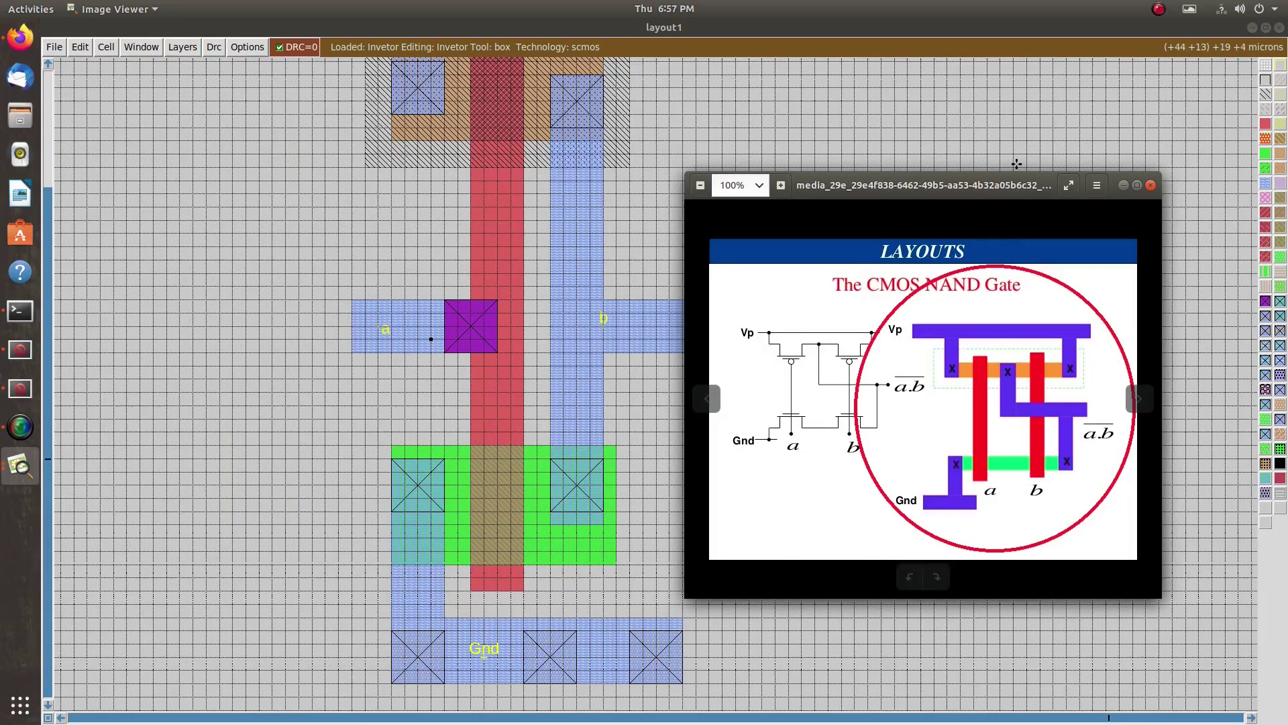
{"action": "left_click_drag", "start_coordinate": [1018, 185], "coordinate": [363, 181]}
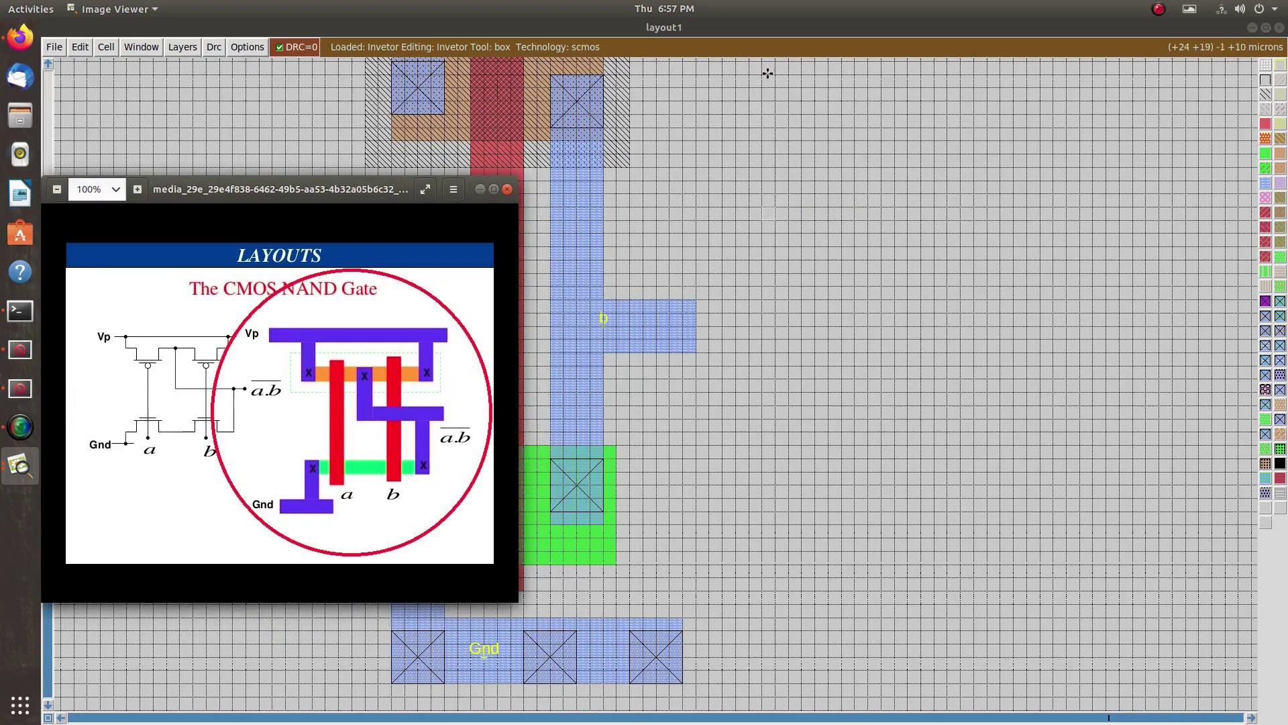
{"action": "double_click", "coordinate": [807, 27]}
{"action": "left_click_drag", "start_coordinate": [644, 76], "coordinate": [884, 99]}
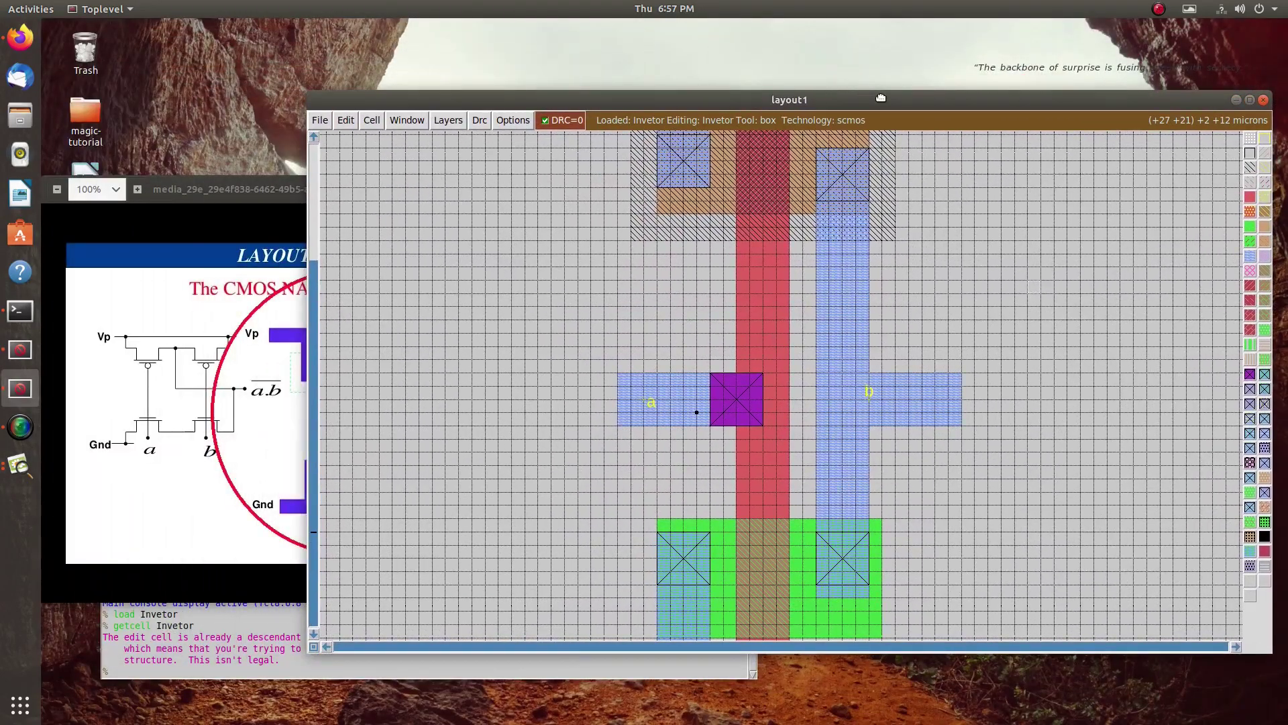
{"action": "scroll", "coordinate": [638, 179], "scroll_direction": "down", "scroll_amount": 1}
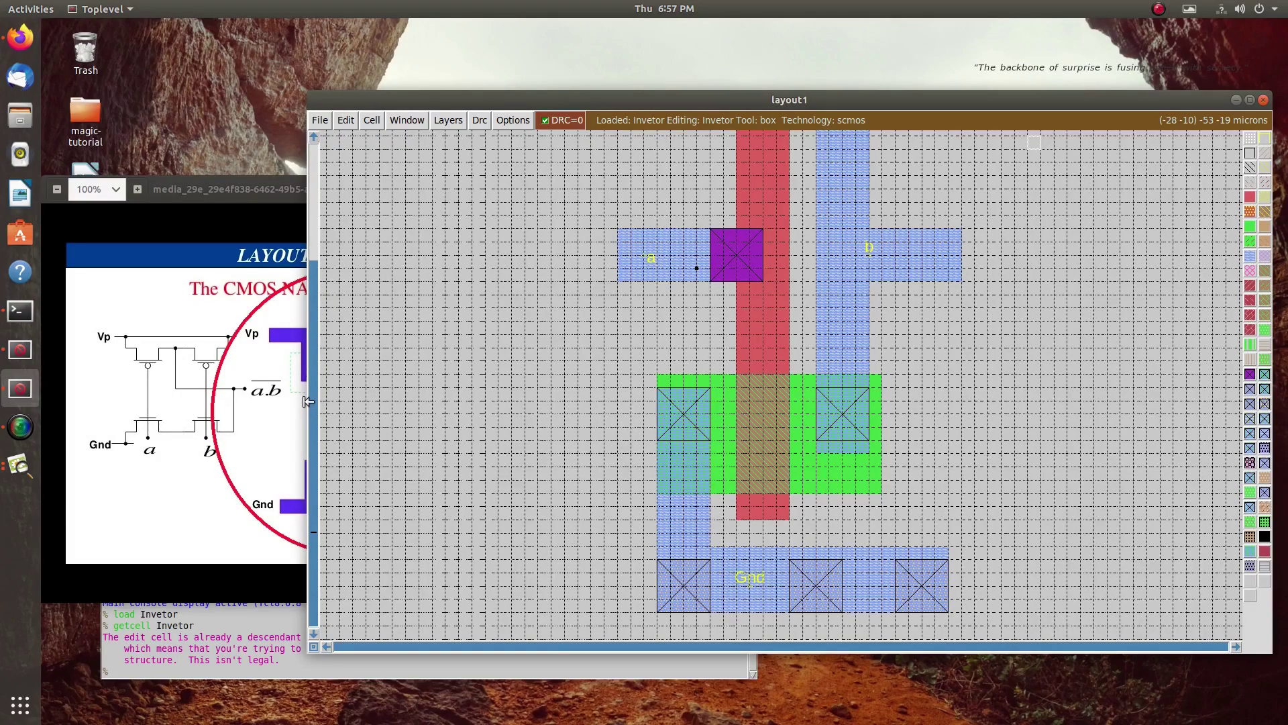
{"action": "left_click_drag", "start_coordinate": [310, 402], "coordinate": [523, 405]}
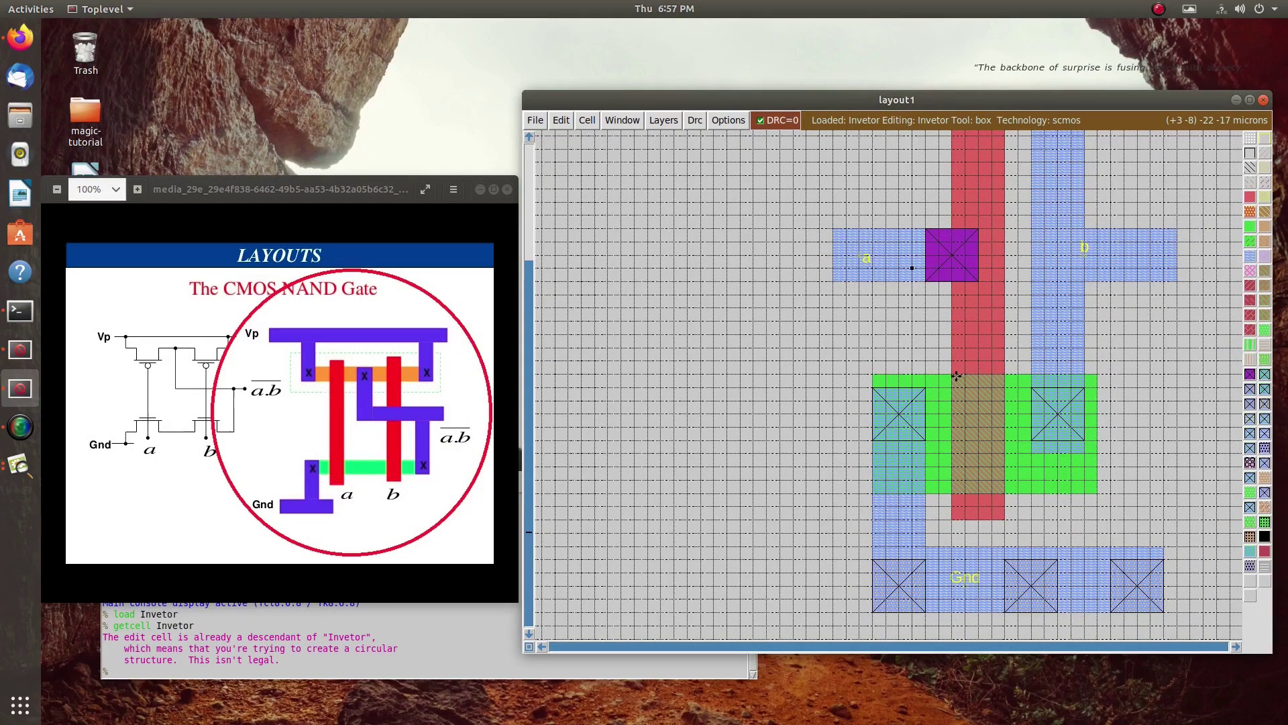
Step: Extend the n-well to the right of the inverter's existing well at the same height
{"action": "key", "text": "shift+z"}
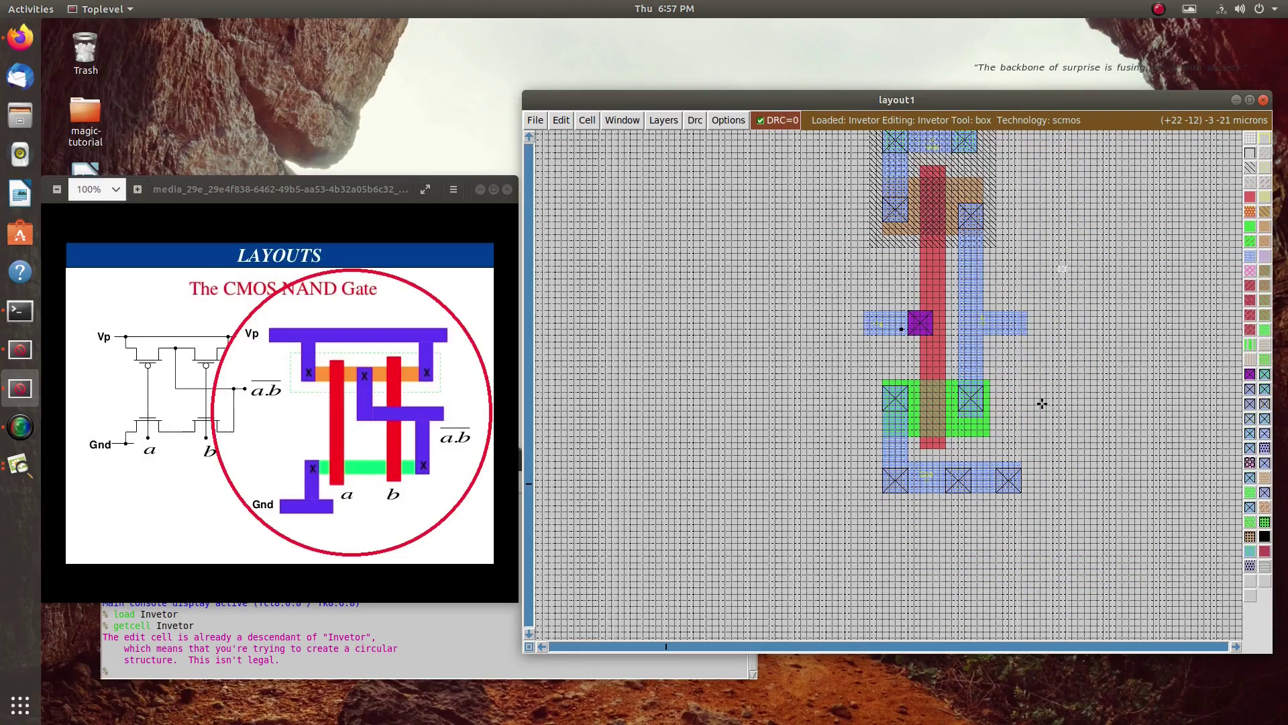
{"action": "scroll", "coordinate": [1046, 396], "scroll_direction": "up", "scroll_amount": 2}
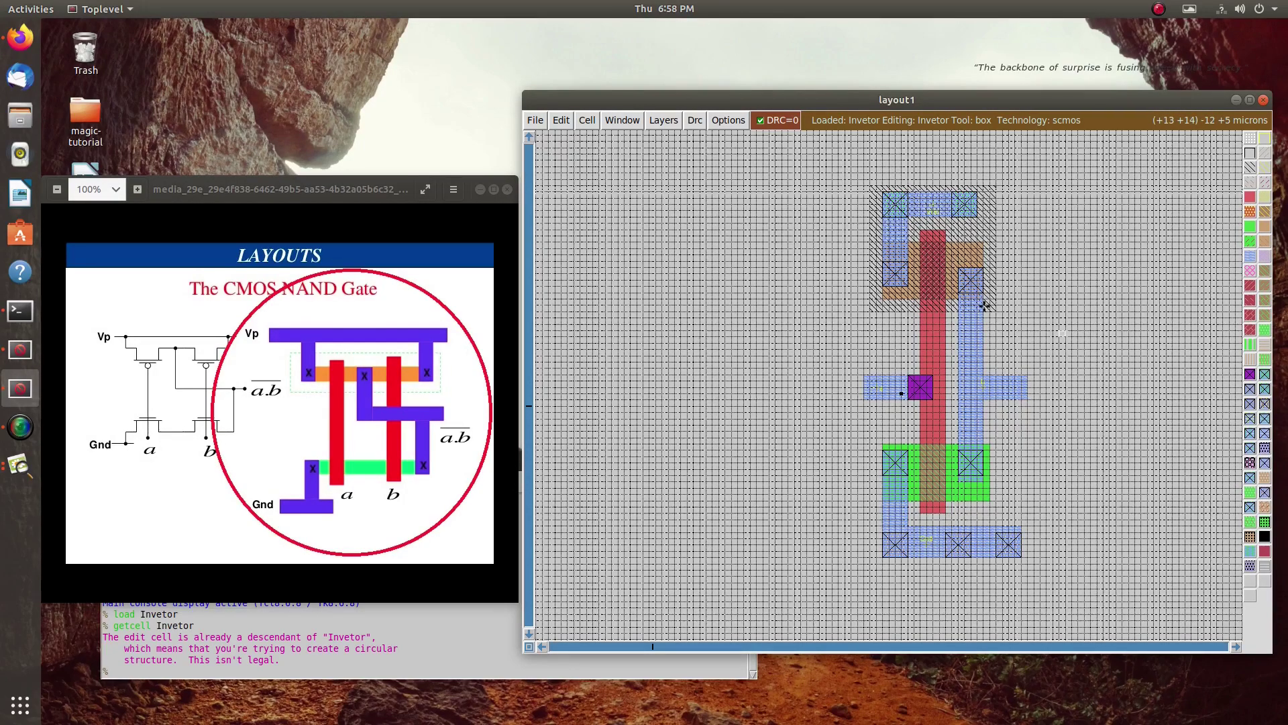
{"action": "right_click", "coordinate": [1094, 186]}
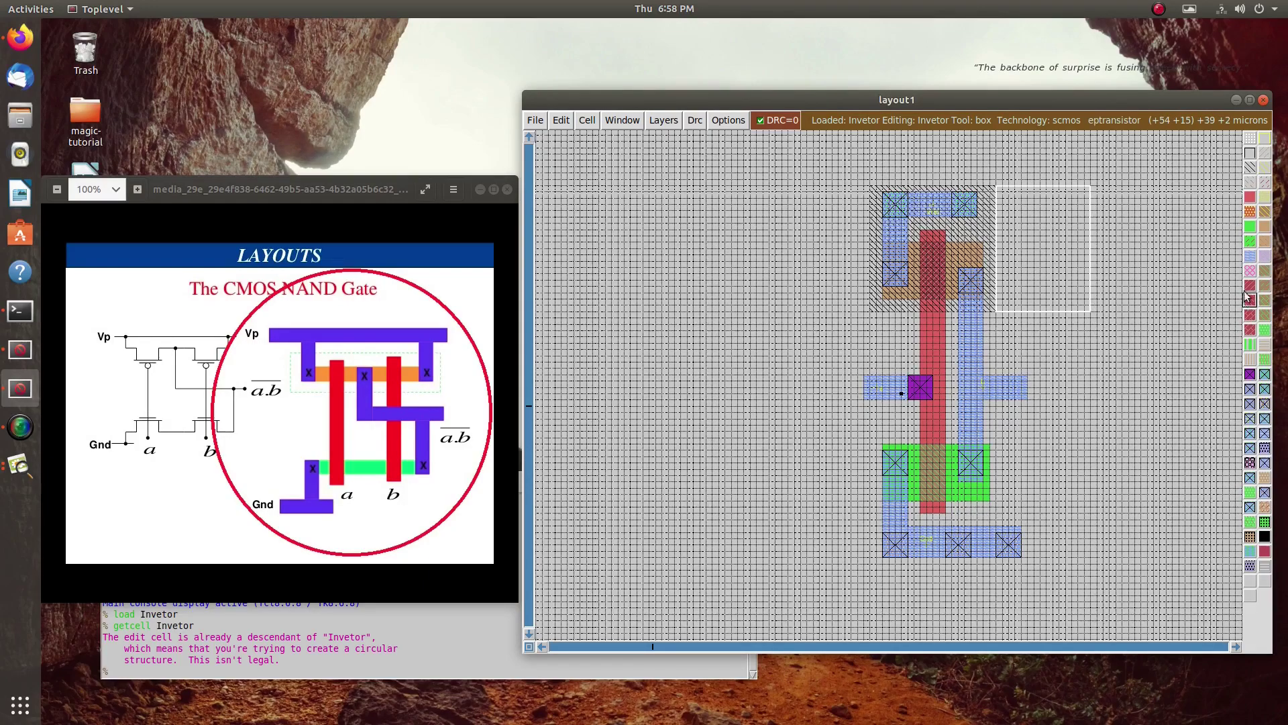
{"action": "middle_click", "coordinate": [980, 232]}
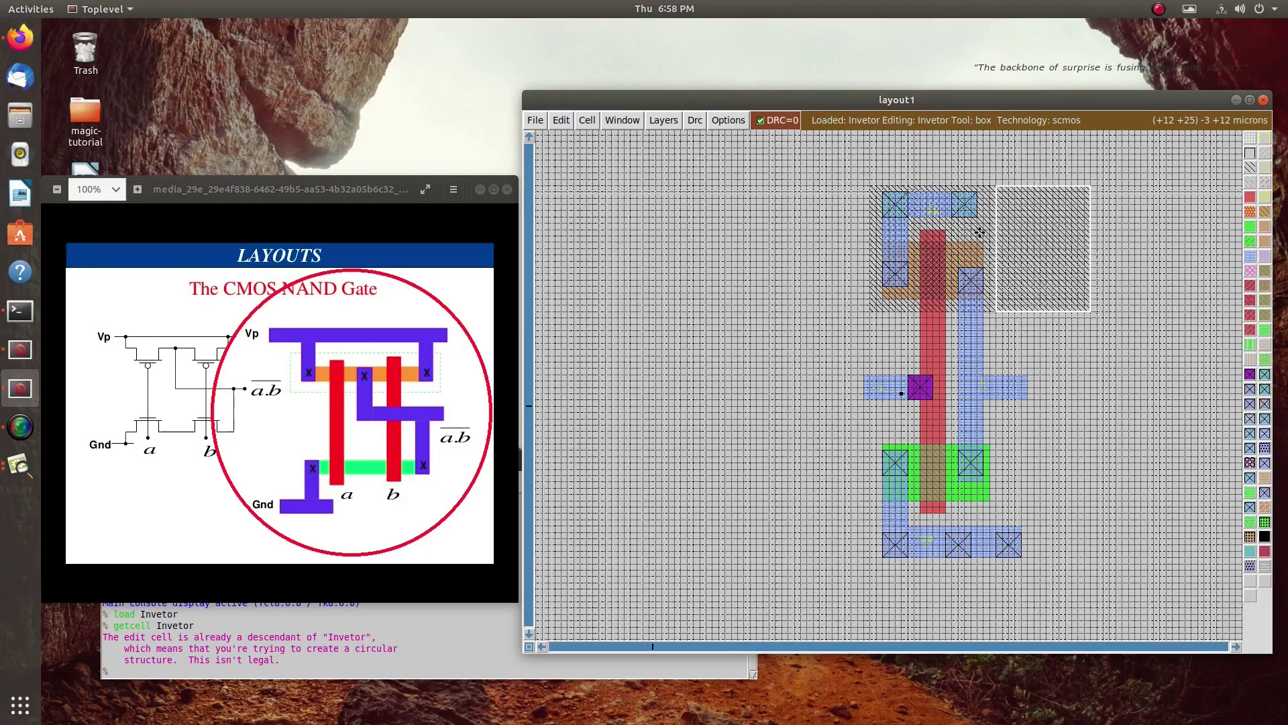
Step: Extend the p-diffusion rightward inside the enlarged n-well at its existing height, stopping just short of the well's right edge
{"action": "left_click", "coordinate": [1147, 314]}
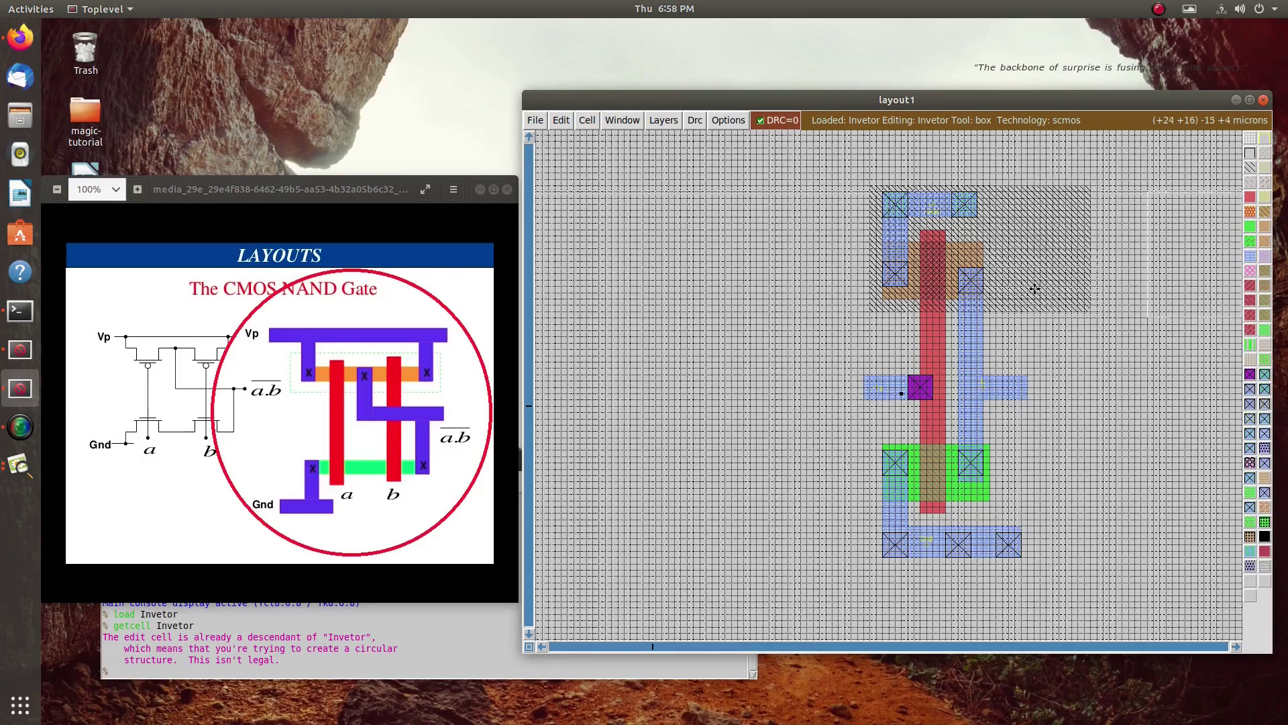
{"action": "left_click", "coordinate": [982, 299]}
{"action": "right_click", "coordinate": [1079, 172]}
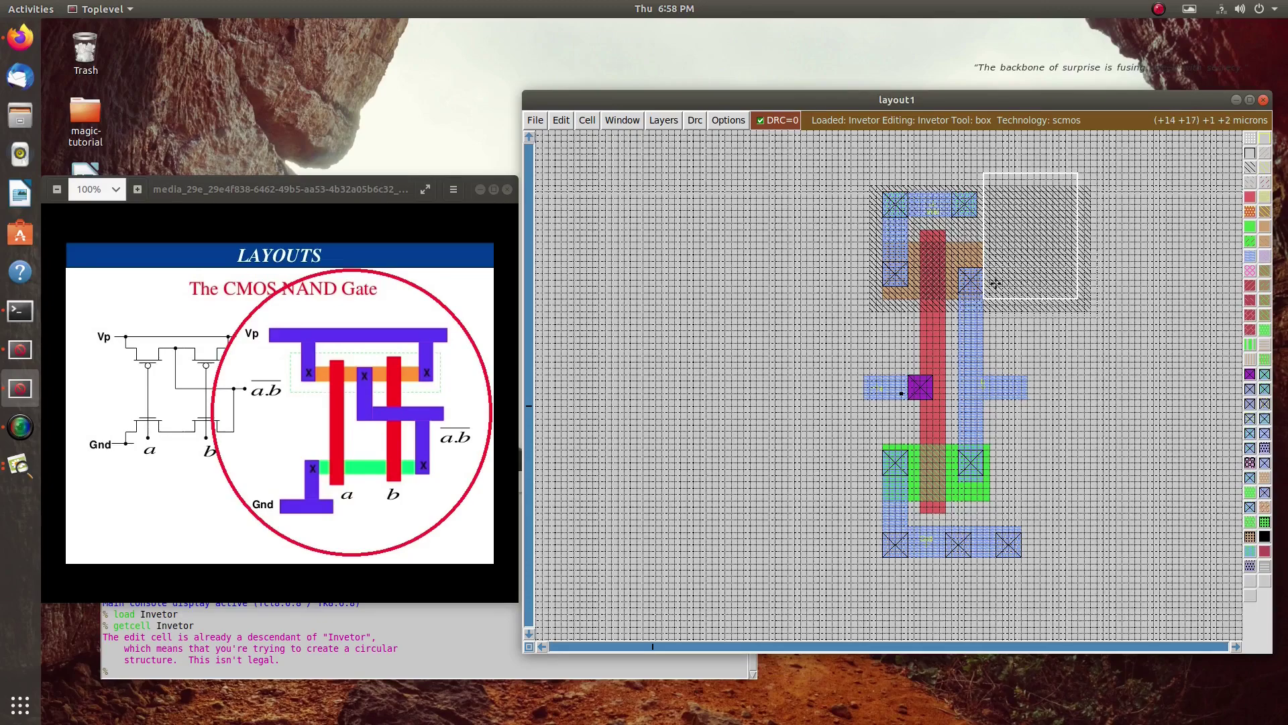
{"action": "right_click", "coordinate": [1078, 242]}
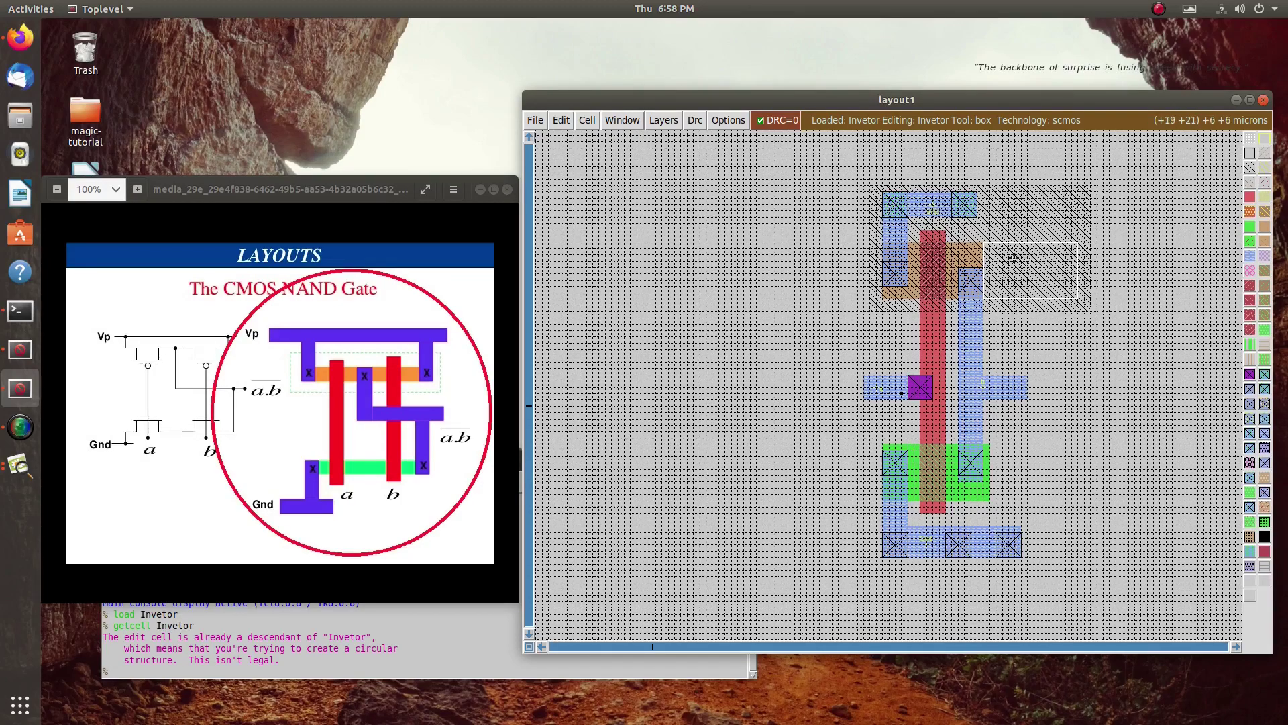
{"action": "middle_click", "coordinate": [974, 255]}
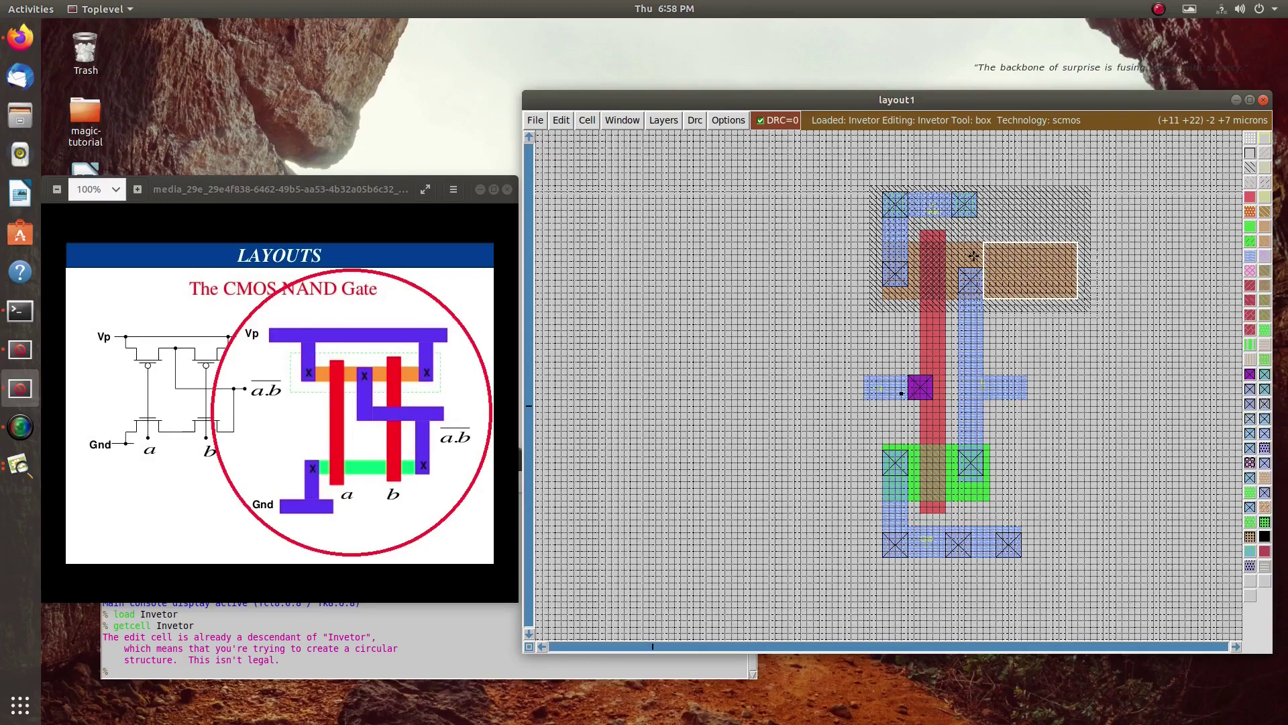
Step: Extend the output metal arm rightward at its existing height to slightly beyond the n-well's right edge
{"action": "left_click", "coordinate": [1047, 335]}
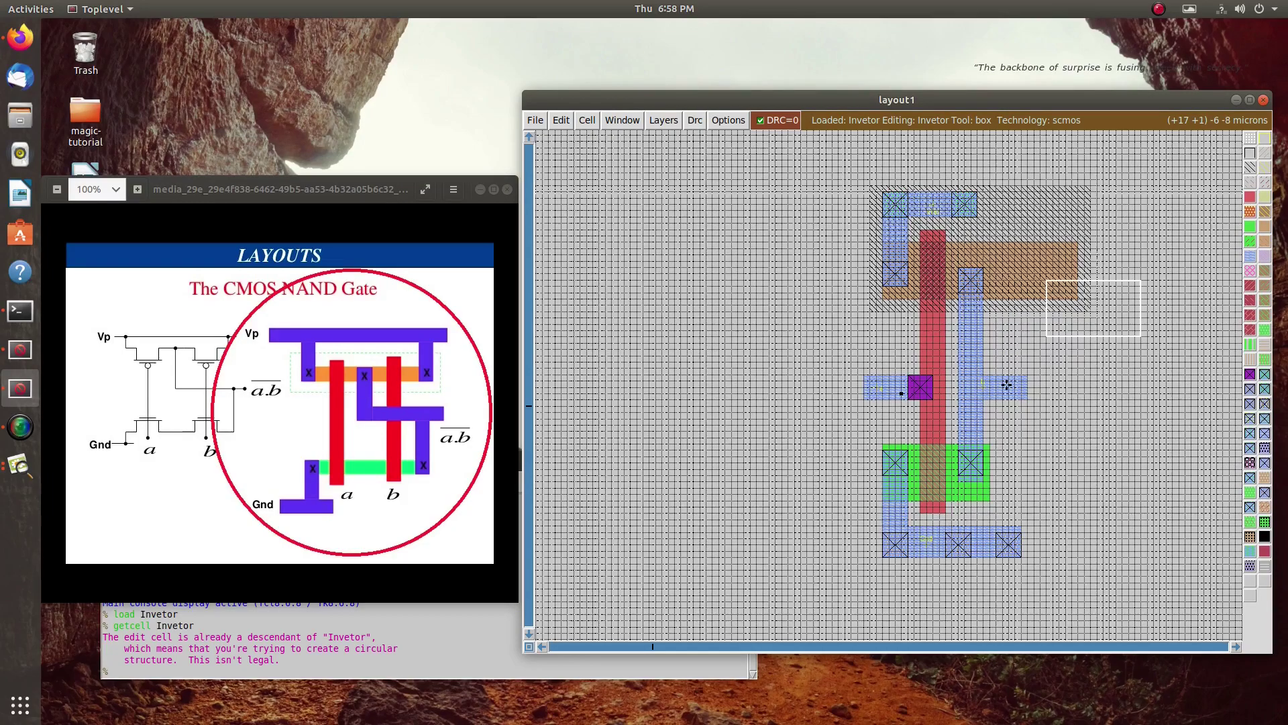
{"action": "left_click", "coordinate": [1033, 398]}
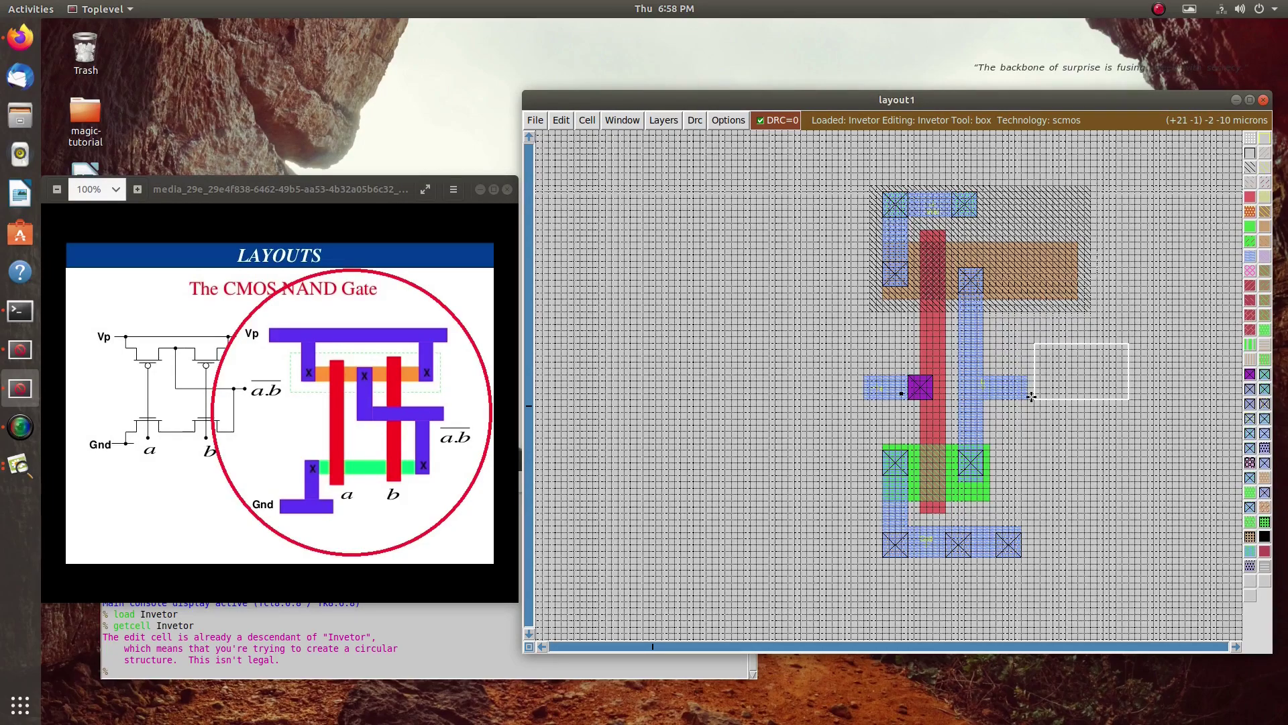
{"action": "left_click", "coordinate": [1028, 398]}
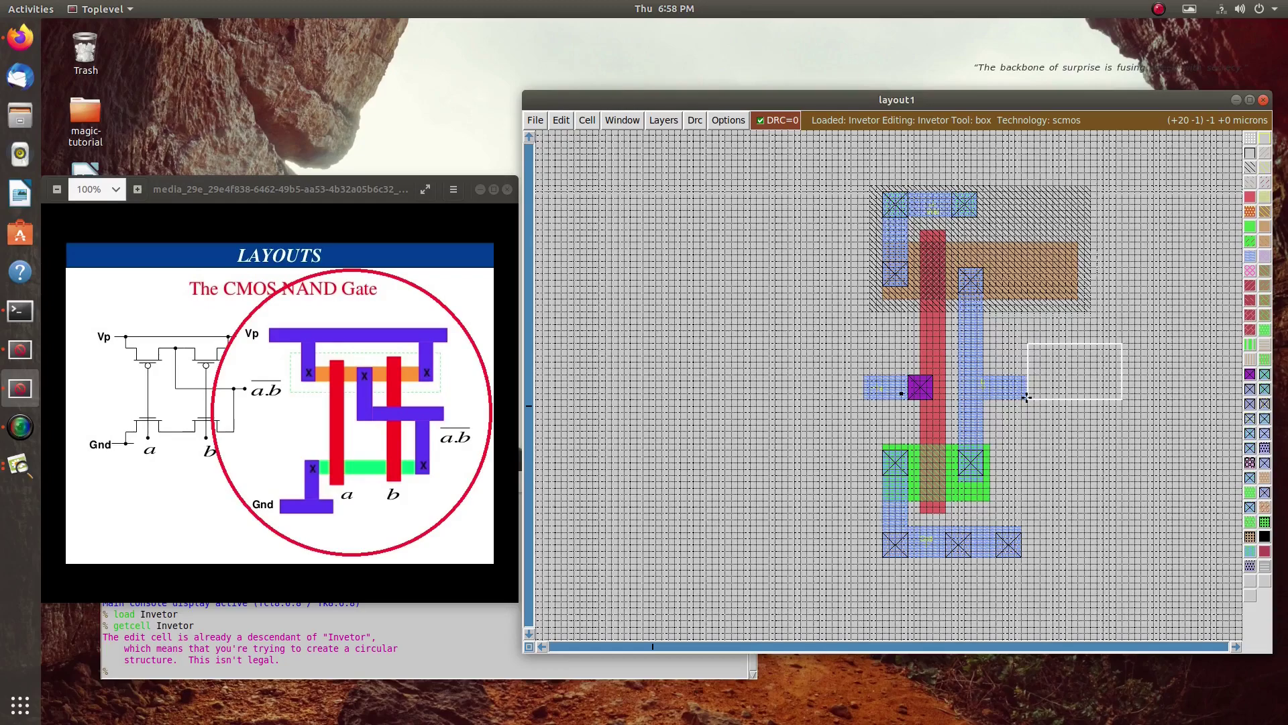
{"action": "right_click", "coordinate": [1111, 377]}
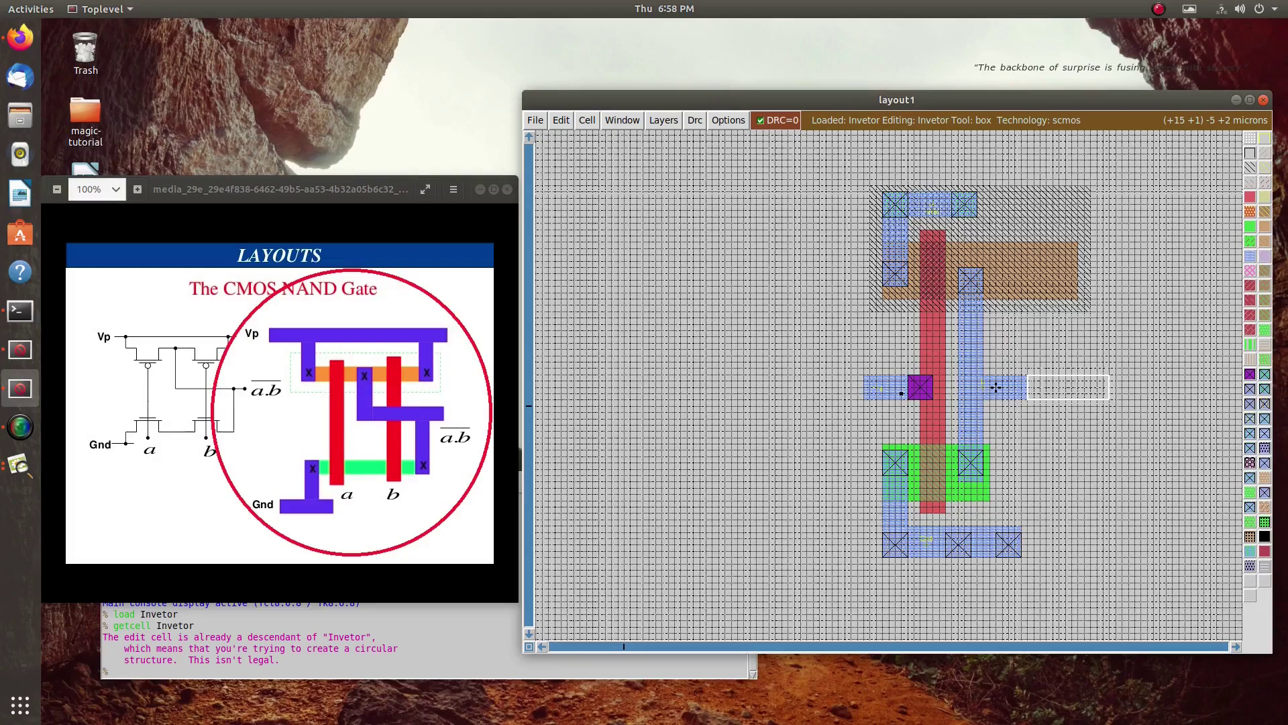
{"action": "middle_click", "coordinate": [996, 387]}
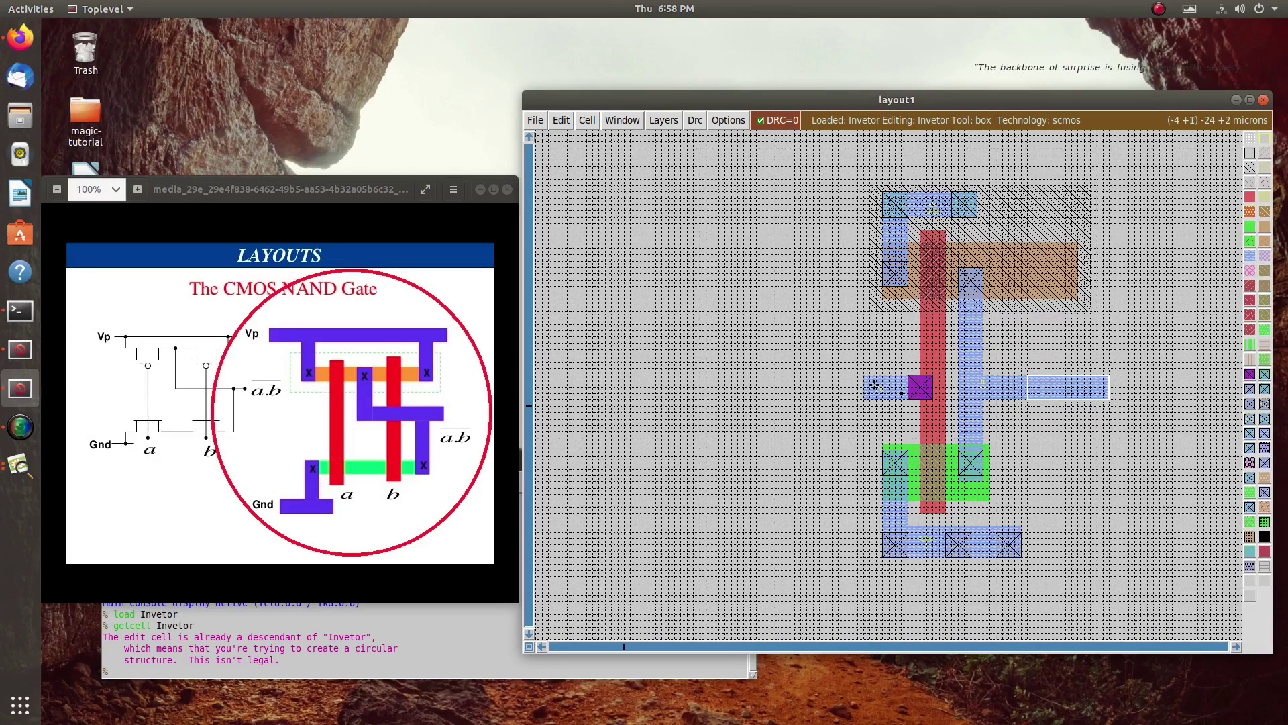
Step: Erase a small area where the vertical output metal meets its horizontal arm to remove the old output label
{"action": "left_click", "coordinate": [973, 375]}
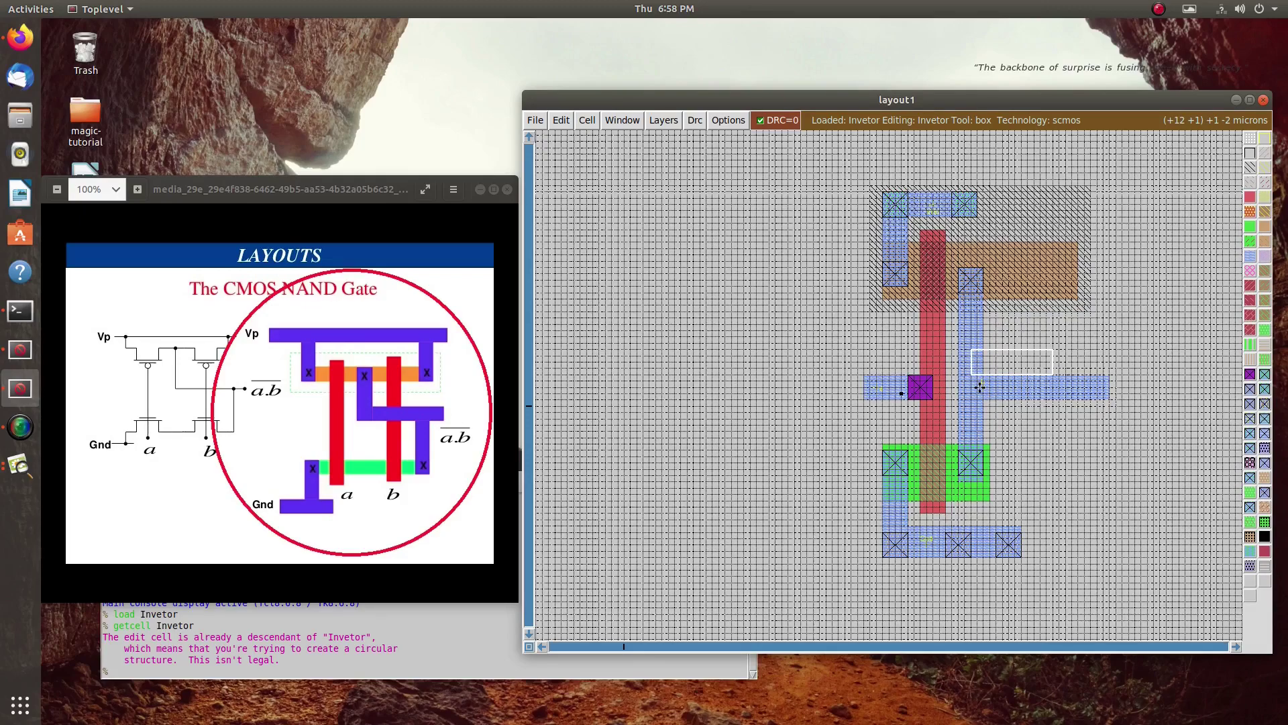
{"action": "left_click", "coordinate": [978, 388]}
{"action": "left_click", "coordinate": [973, 394]}
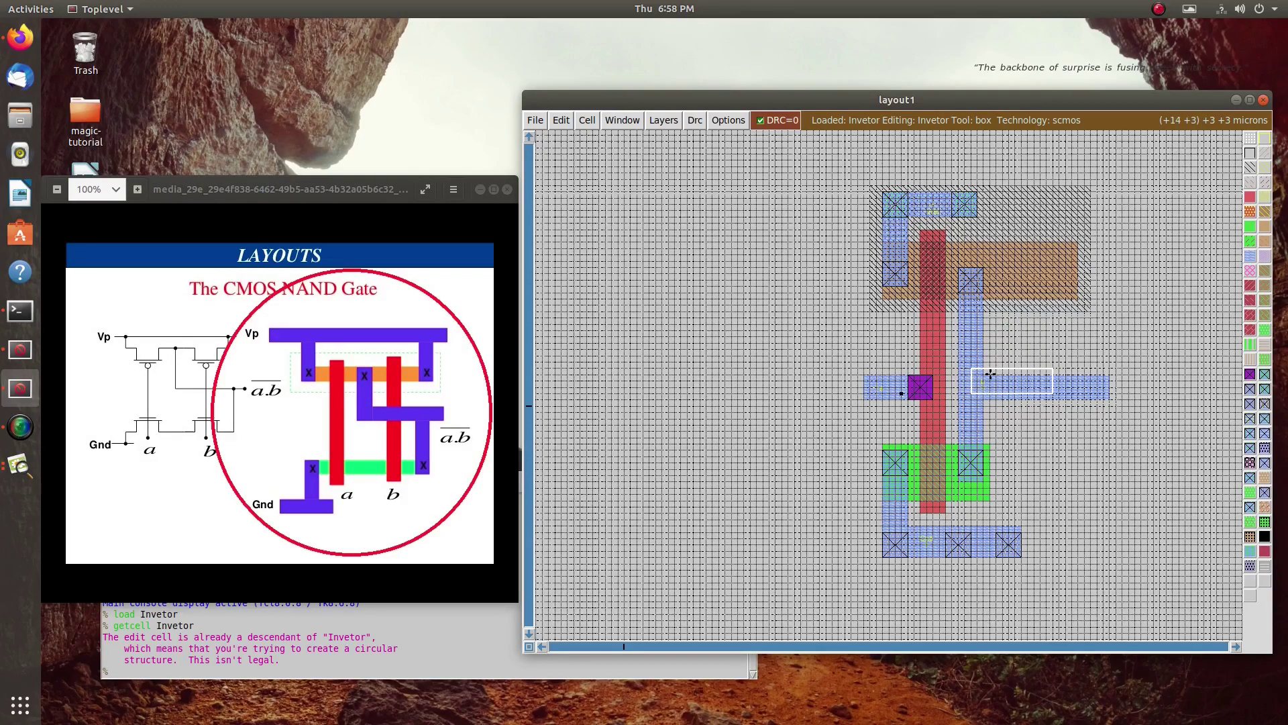
{"action": "right_click", "coordinate": [988, 376]}
{"action": "middle_click", "coordinate": [1006, 362]}
{"action": "left_click", "coordinate": [1035, 441]}
Step: Repaint metal over the erased area at the output junction to restore the connection between the vertical strip and horizontal arm
{"action": "left_click", "coordinate": [973, 394]}
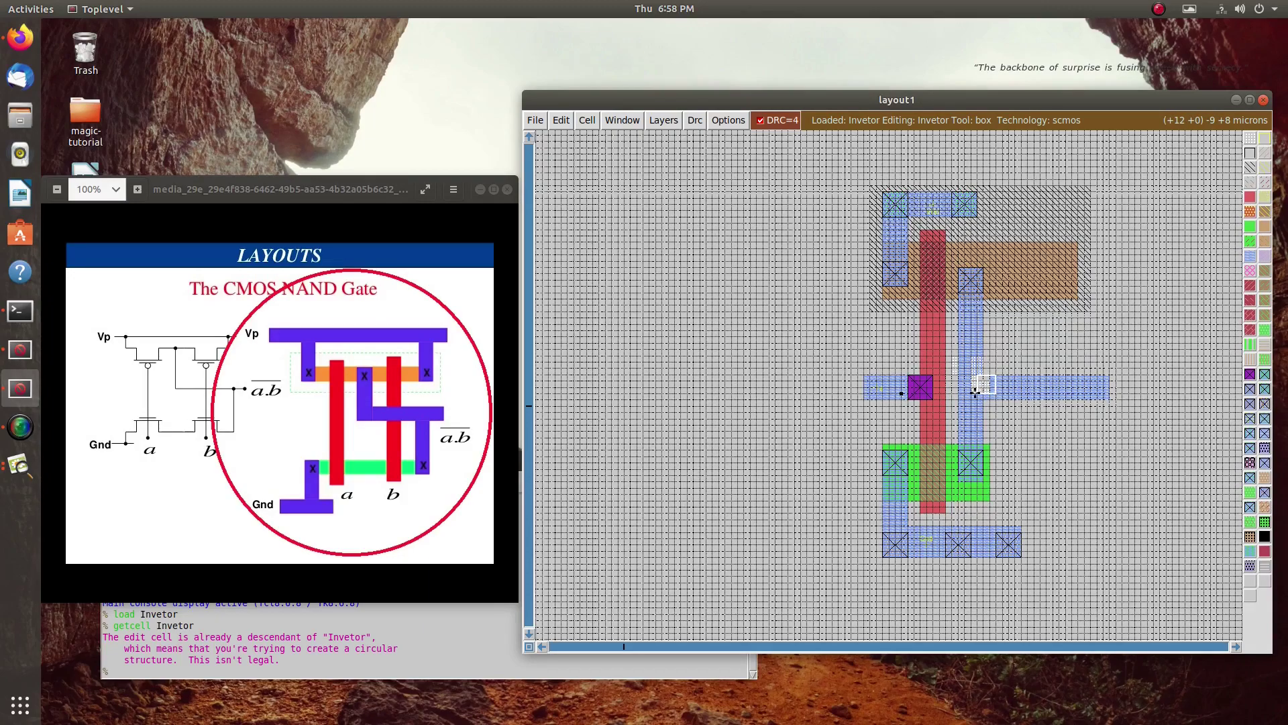
{"action": "right_click", "coordinate": [988, 376]}
{"action": "right_click", "coordinate": [992, 390]}
{"action": "left_click", "coordinate": [973, 393]}
{"action": "right_click", "coordinate": [992, 377]}
{"action": "middle_click", "coordinate": [1029, 393]}
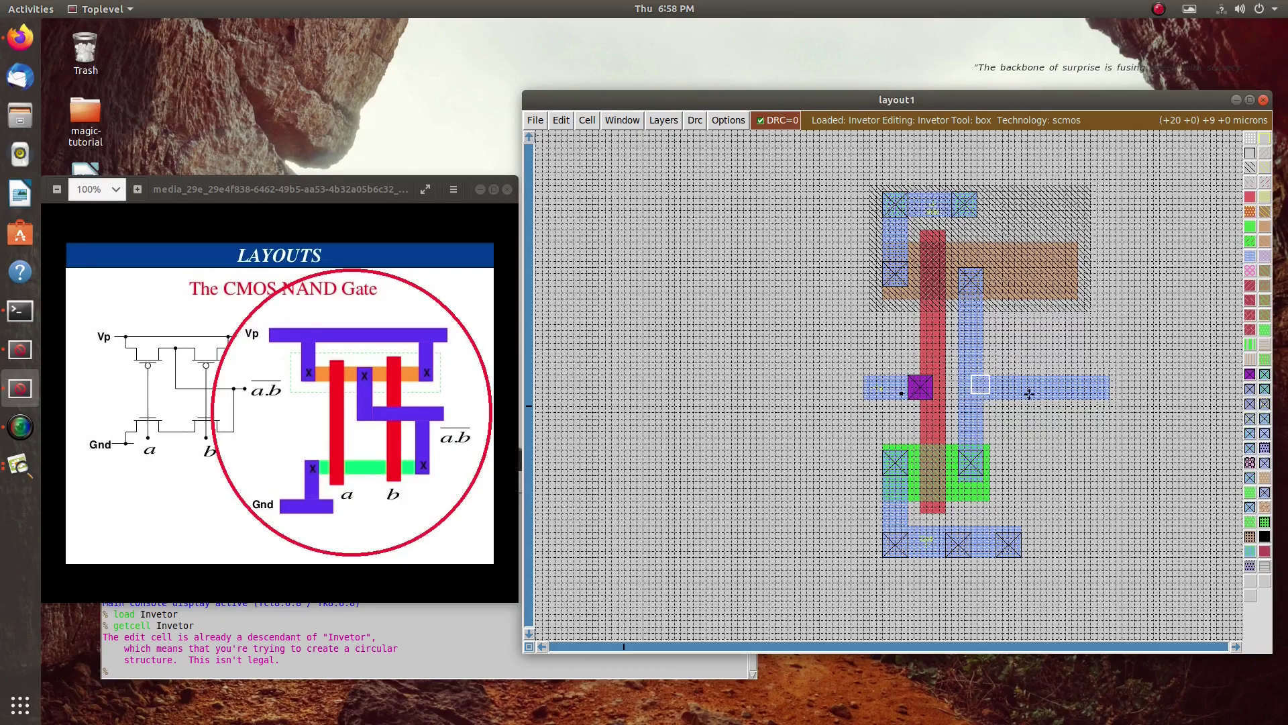
{"action": "left_click", "coordinate": [1028, 443]}
Step: Extend the Vp metal rail rightward at its existing height until it lines up with the p-diffusion's right edge
{"action": "left_click", "coordinate": [977, 216]}
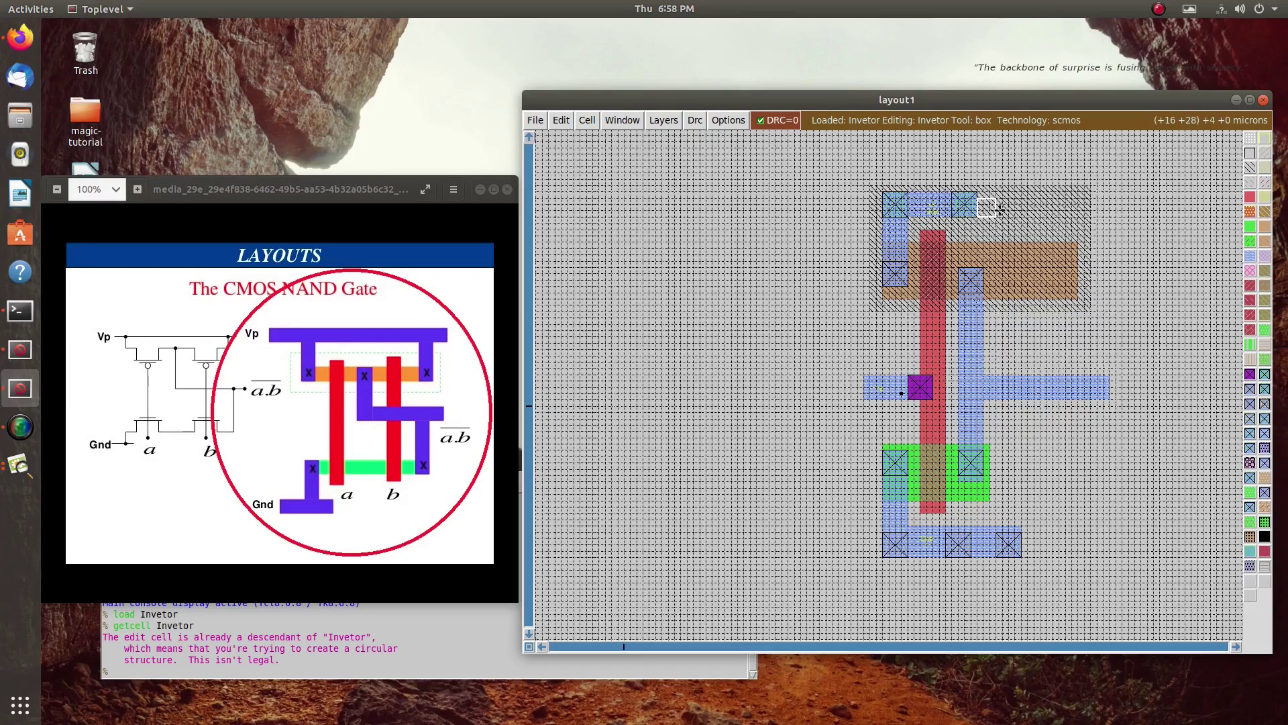
{"action": "right_click", "coordinate": [1060, 198]}
{"action": "right_click", "coordinate": [1064, 190]}
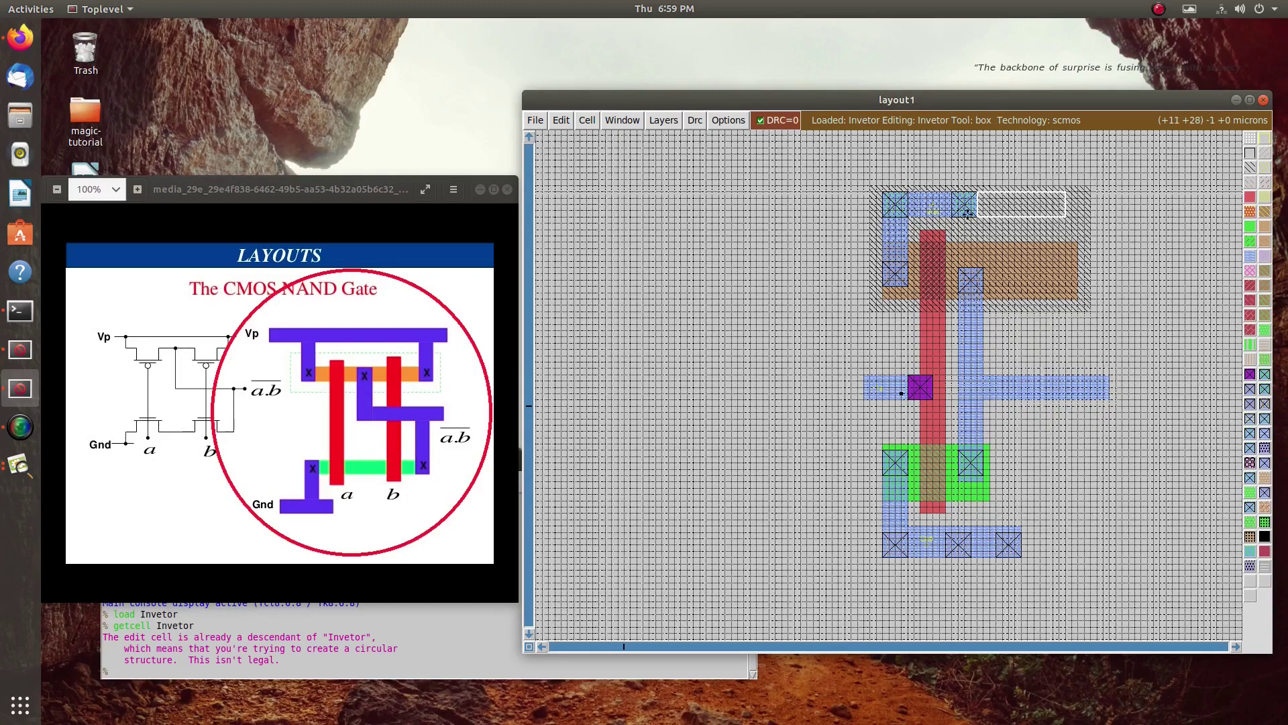
{"action": "middle_click", "coordinate": [917, 203]}
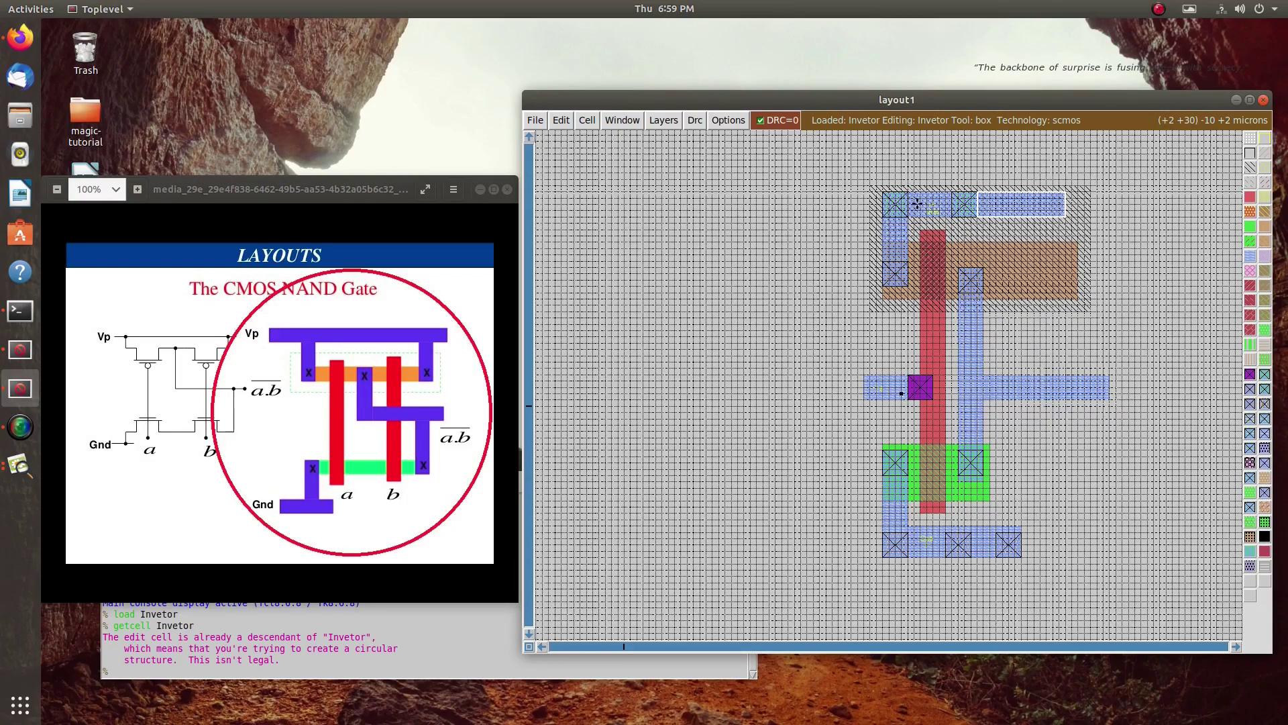
{"action": "left_click", "coordinate": [1053, 235]}
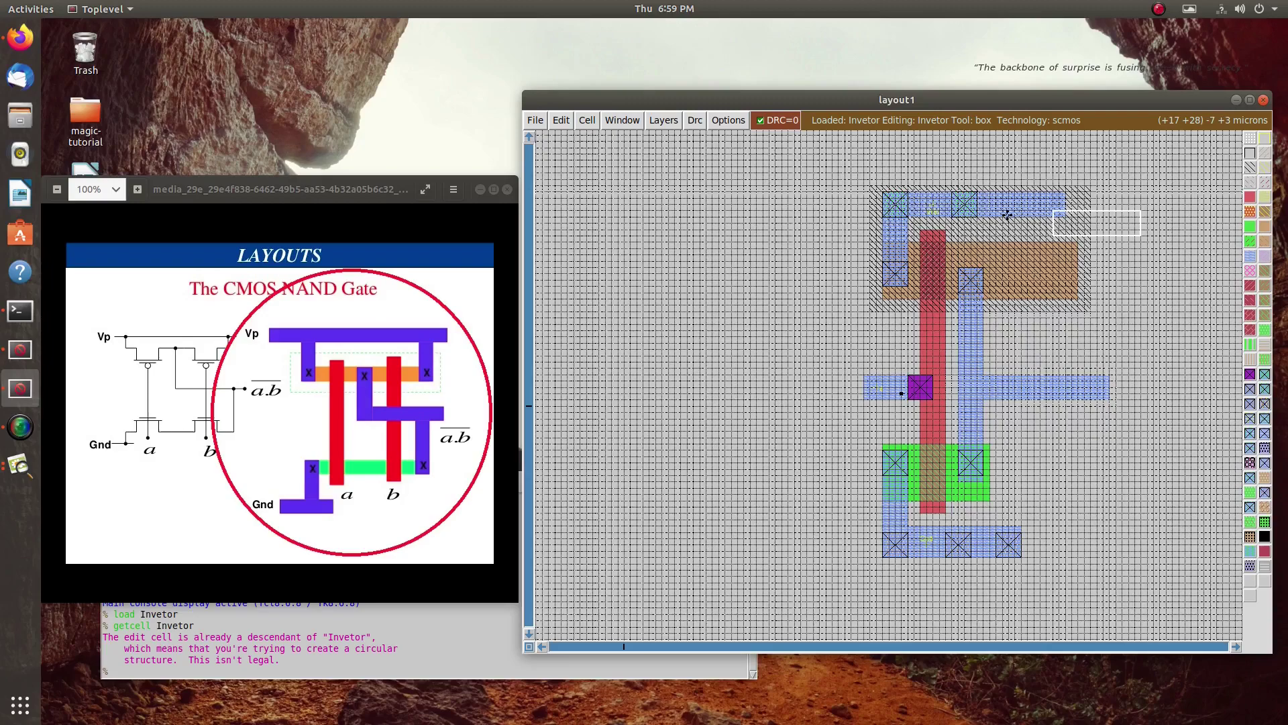
{"action": "left_click", "coordinate": [1066, 216]}
{"action": "right_click", "coordinate": [1082, 194]}
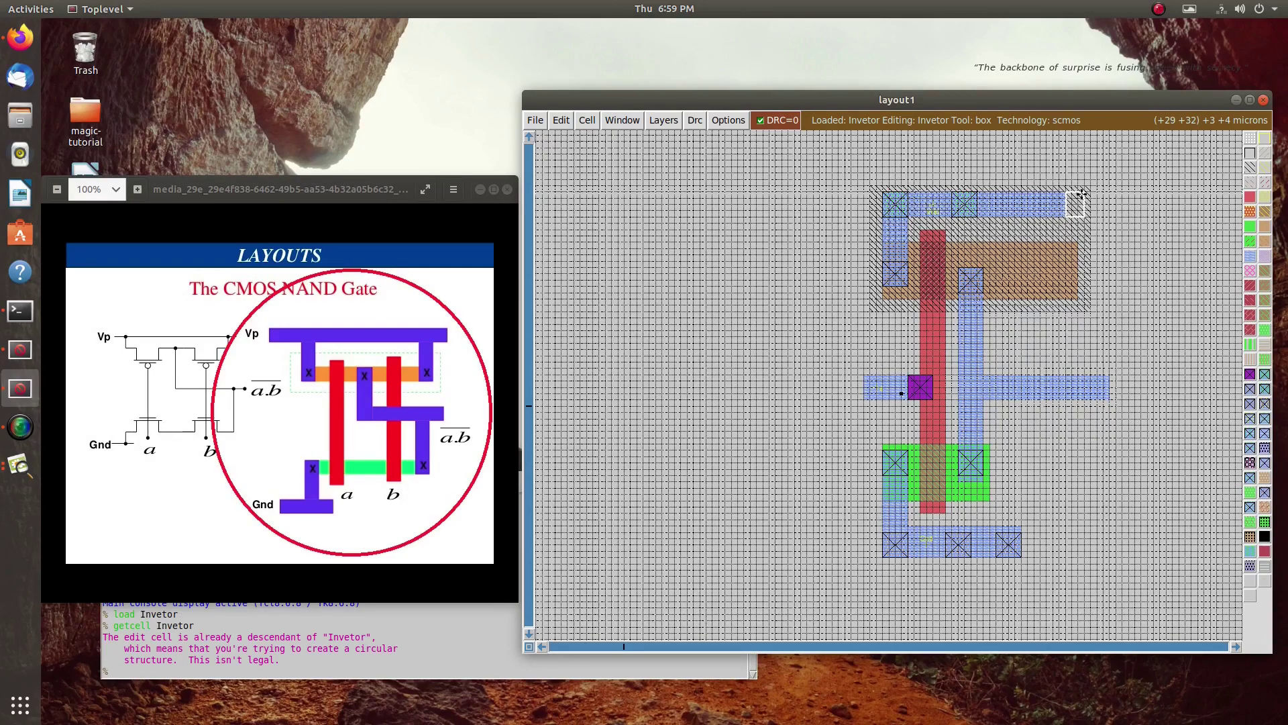
{"action": "right_click", "coordinate": [1075, 195]}
Step: Add another n-well contact on the Vp rail, to the right of the existing well contact
{"action": "left_click", "coordinate": [1012, 213]}
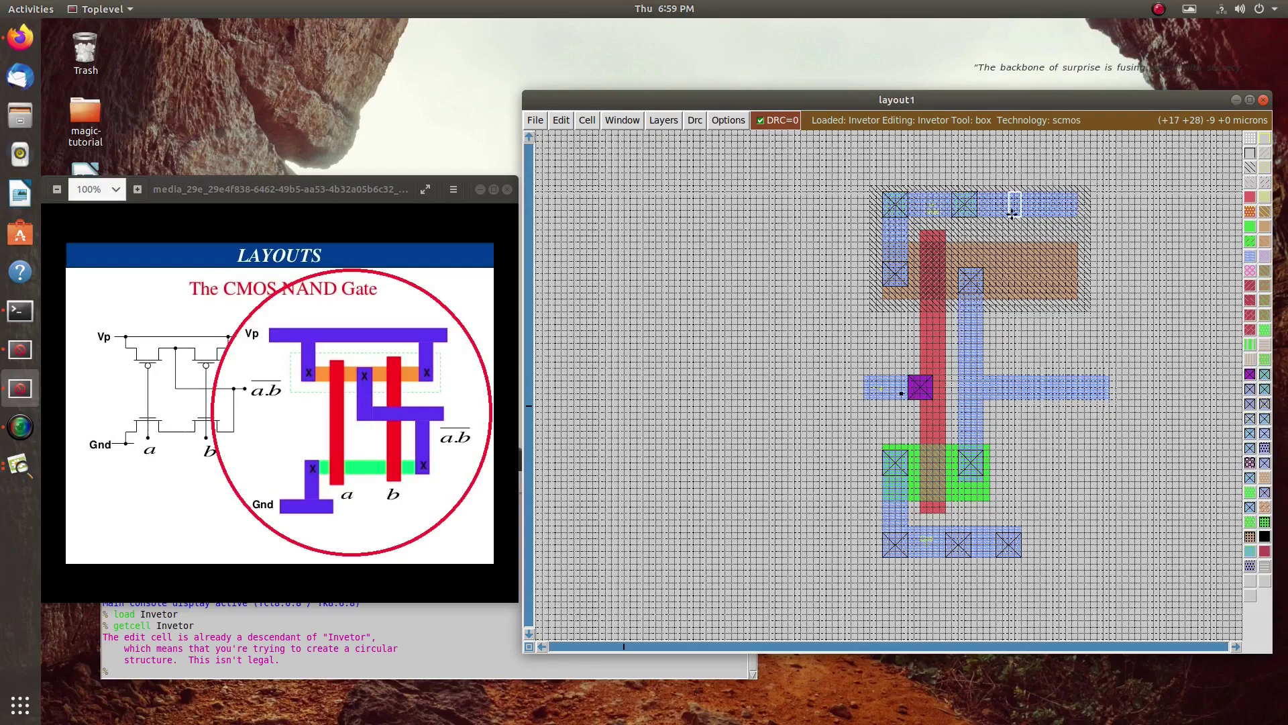
{"action": "right_click", "coordinate": [1038, 191]}
{"action": "left_click", "coordinate": [1004, 216]}
{"action": "middle_click", "coordinate": [971, 208]}
{"action": "left_click", "coordinate": [1047, 235]}
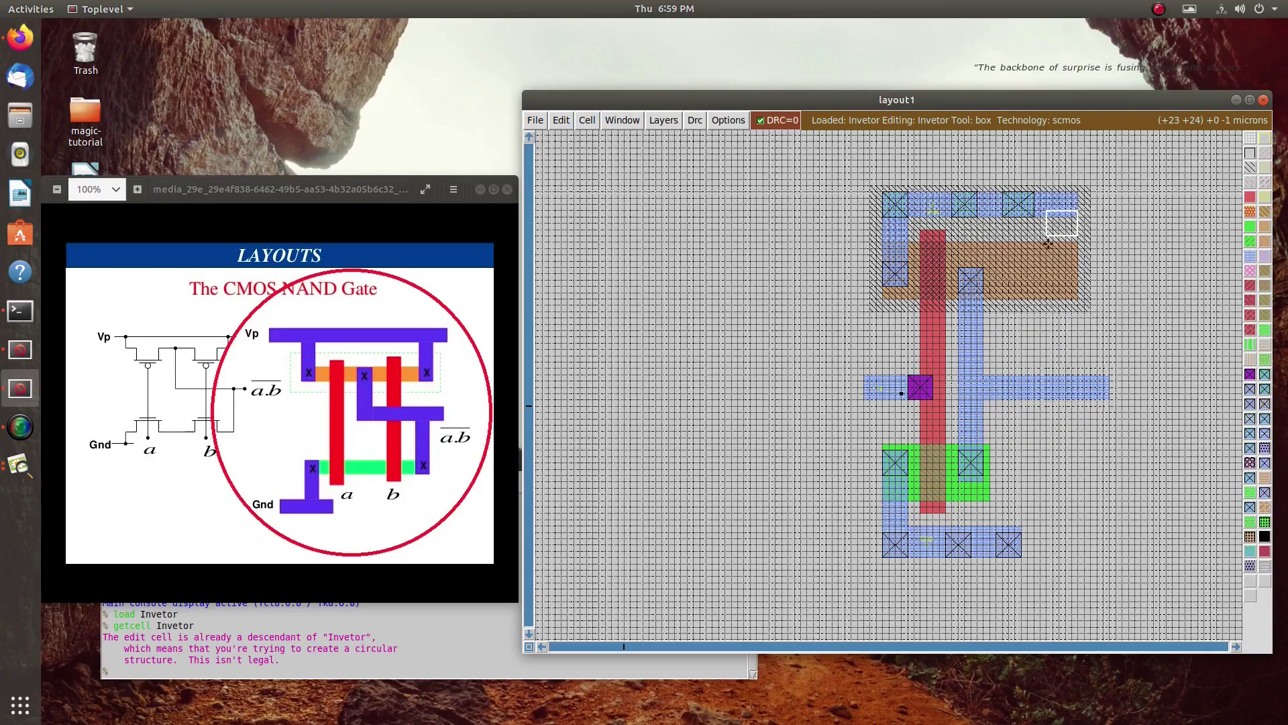
{"action": "left_click", "coordinate": [1051, 198]}
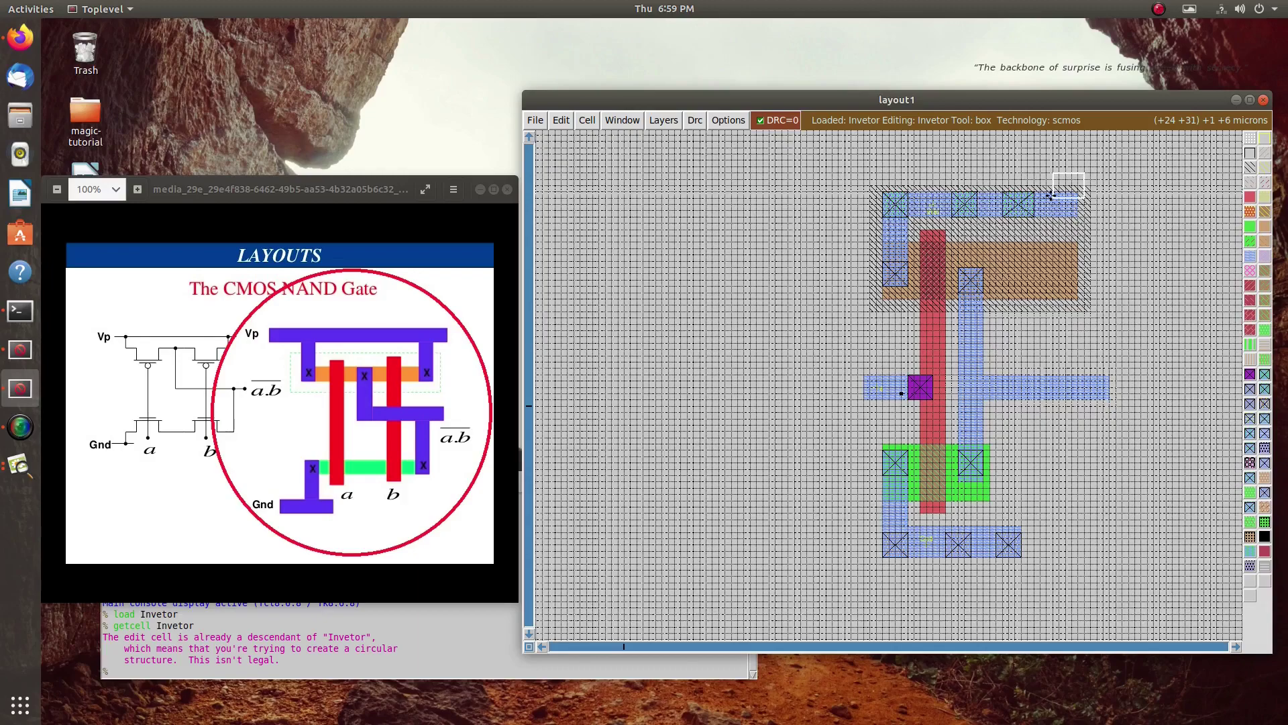
{"action": "left_click", "coordinate": [1041, 215]}
{"action": "left_click", "coordinate": [1050, 297]}
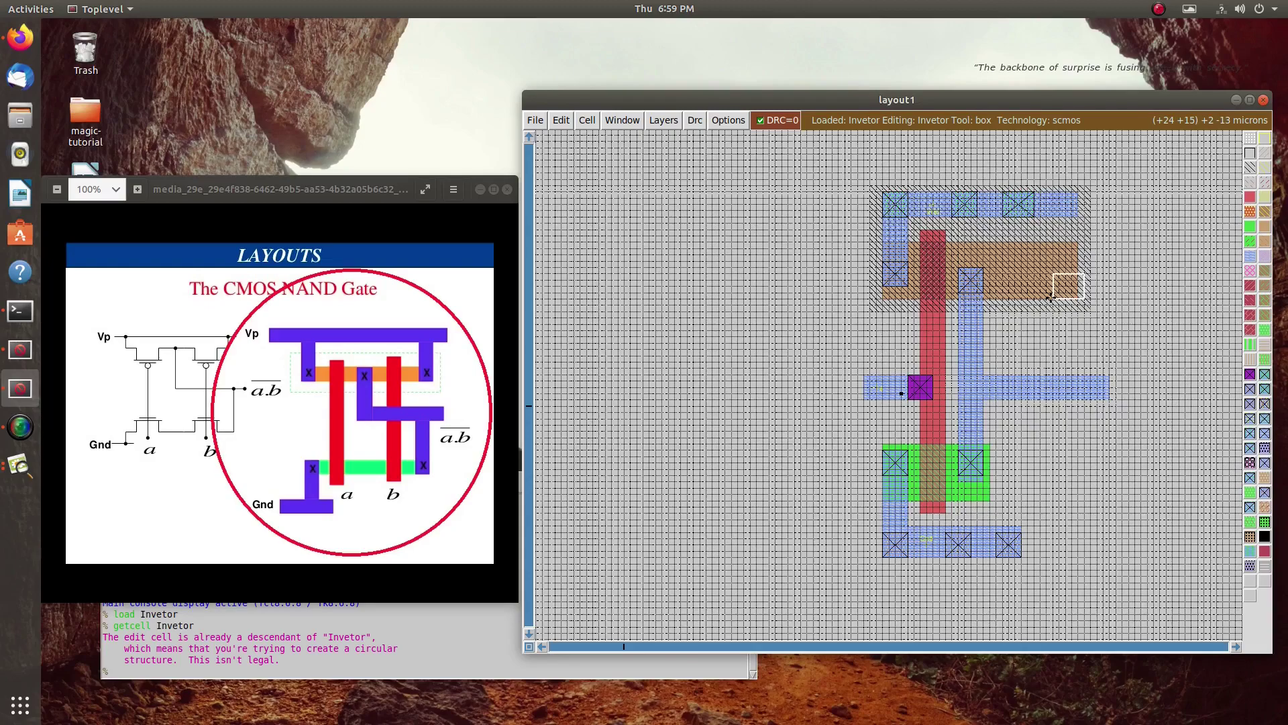
{"action": "right_click", "coordinate": [1070, 192]}
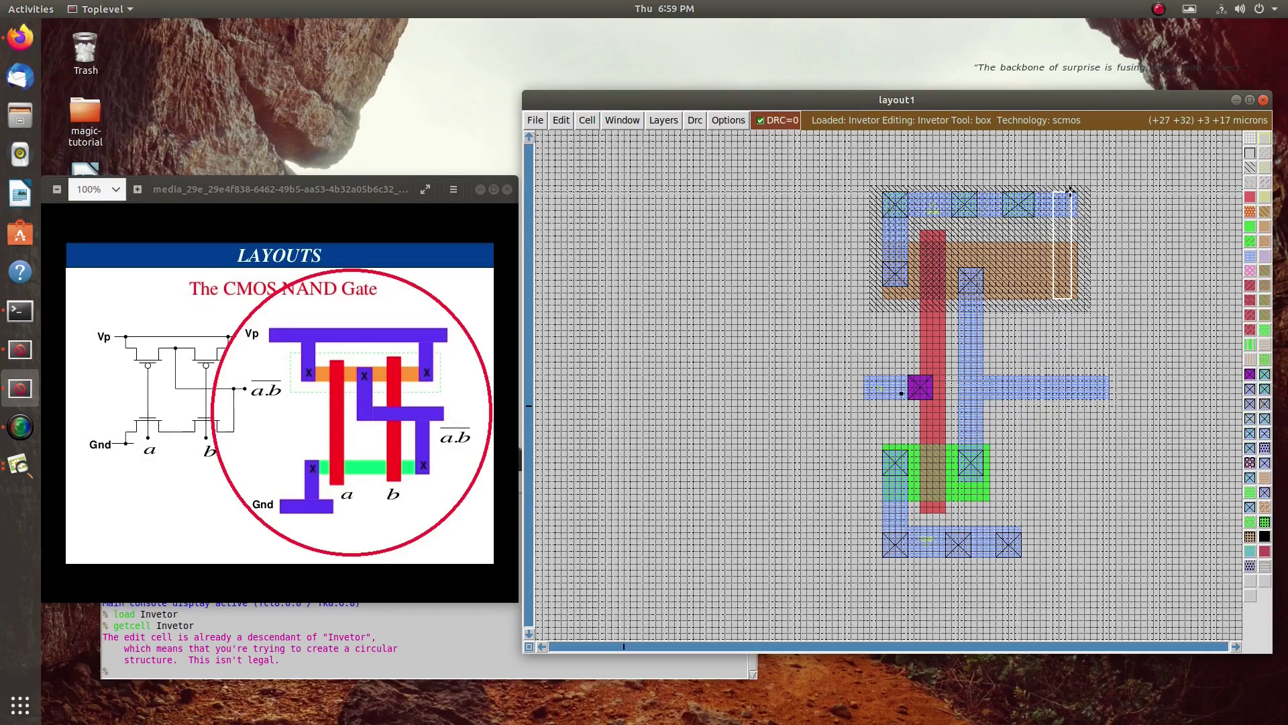
{"action": "left_click", "coordinate": [1041, 296]}
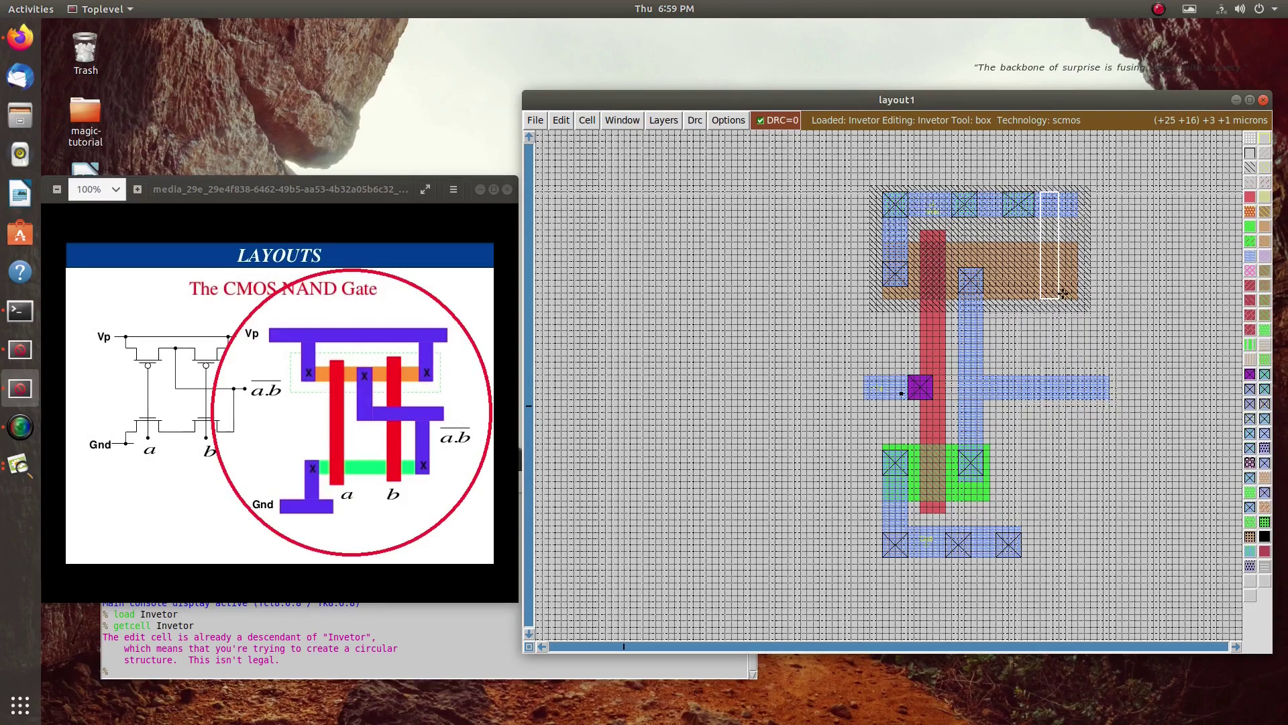
Step: Extend the full-height n-well 5 microns rightward, and lengthen the p-diffusion toward the new well edge, keeping a margin inside it
{"action": "left_click", "coordinate": [1091, 309]}
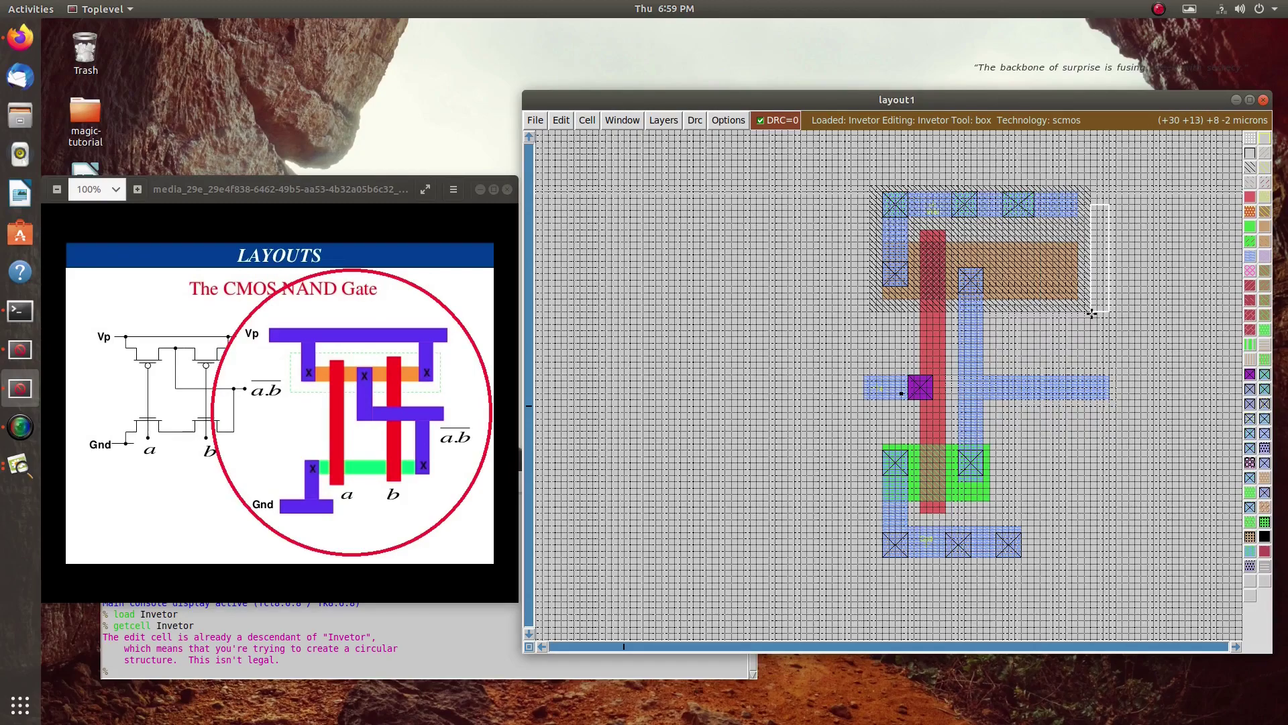
{"action": "right_click", "coordinate": [1122, 186]}
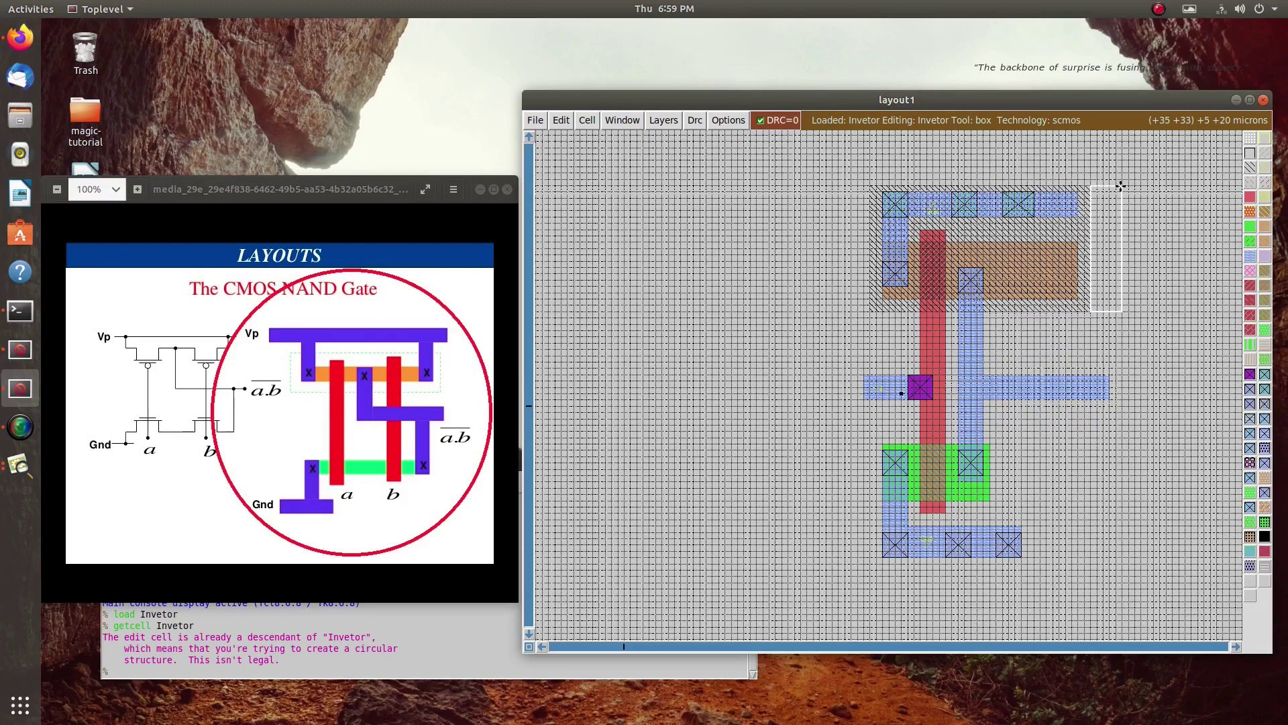
{"action": "middle_click", "coordinate": [1075, 223]}
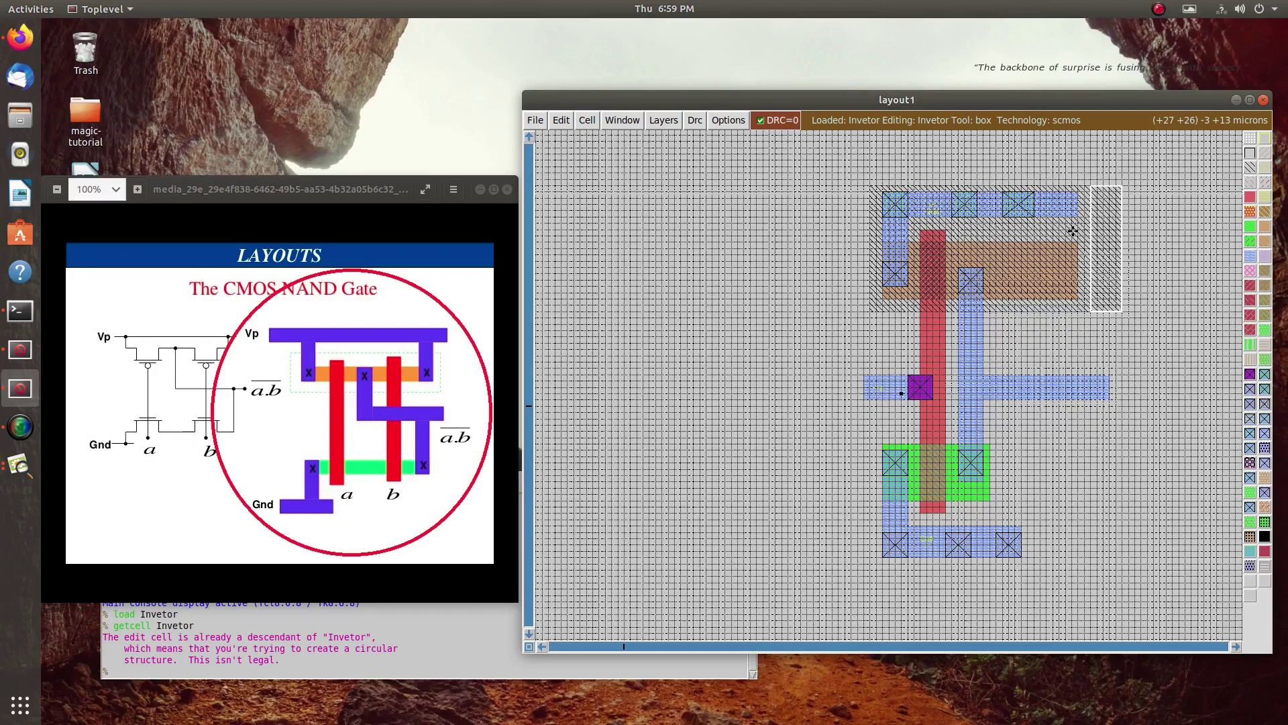
{"action": "left_click", "coordinate": [1078, 298]}
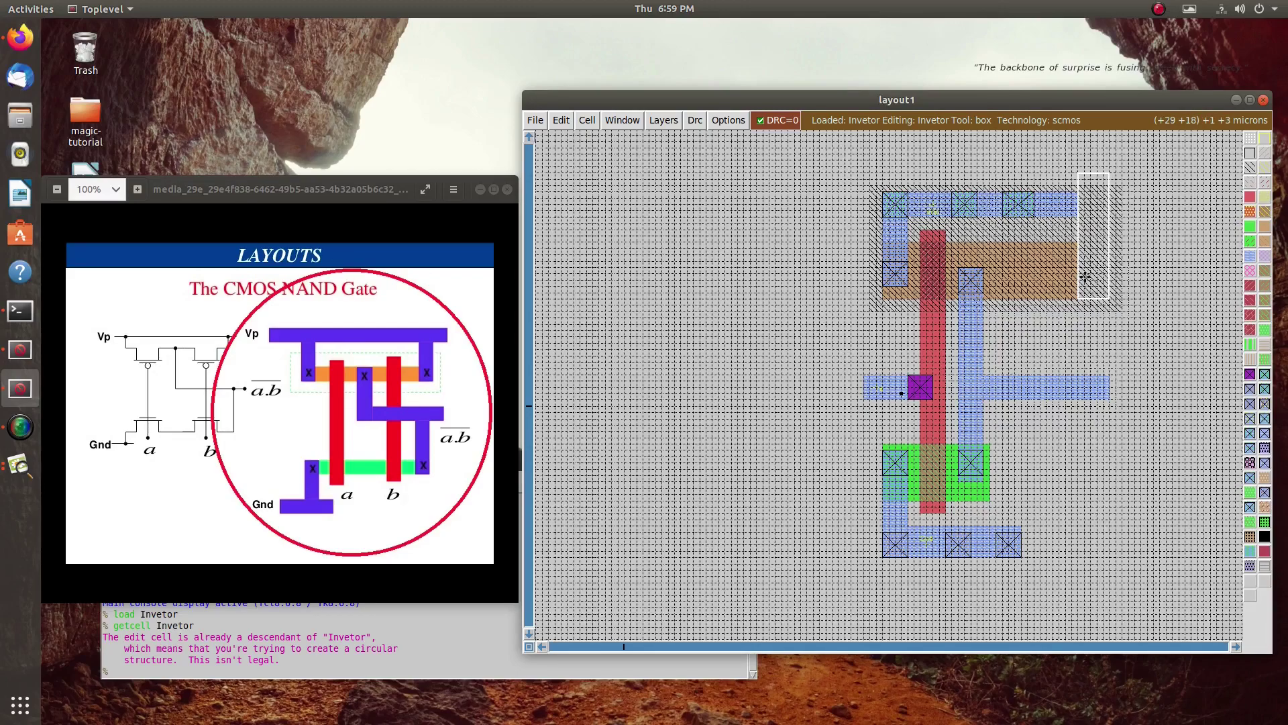
{"action": "right_click", "coordinate": [1103, 243]}
{"action": "middle_click", "coordinate": [1042, 263]}
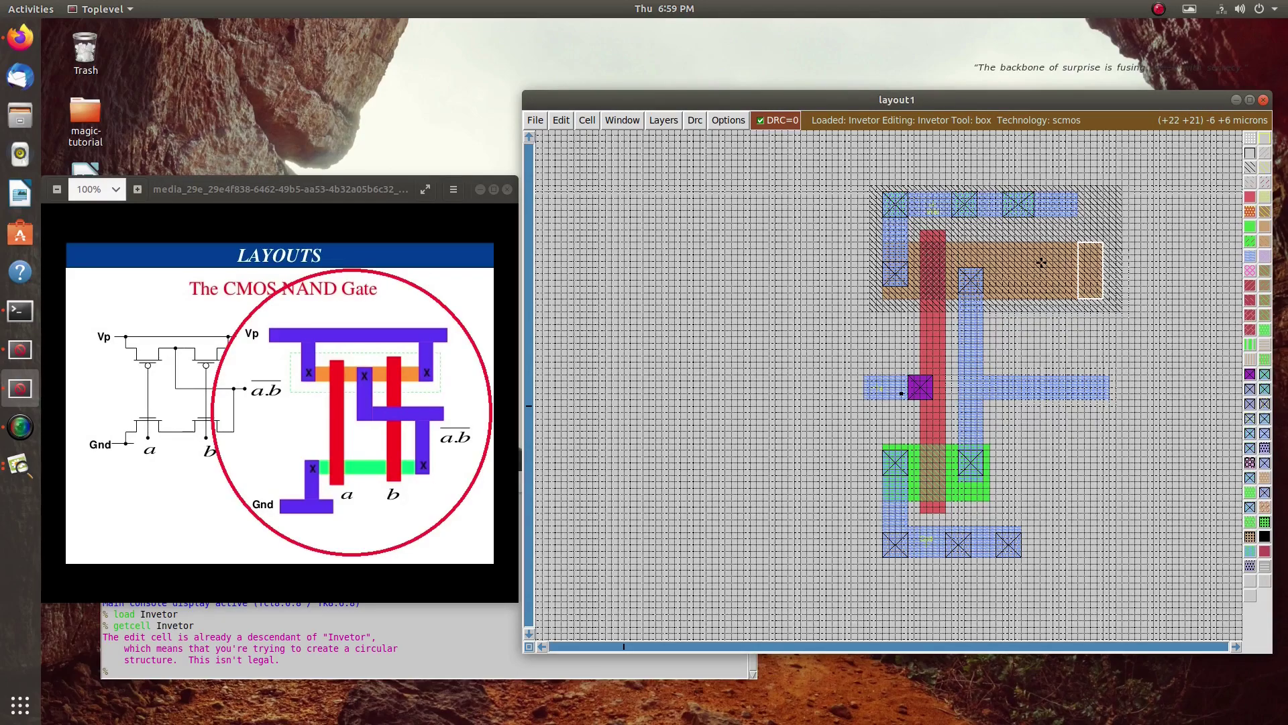
Step: Lengthen the Vp metal rail rightward so its end lines up with the extended p-diffusion
{"action": "left_click", "coordinate": [1085, 216]}
{"action": "right_click", "coordinate": [1102, 190]}
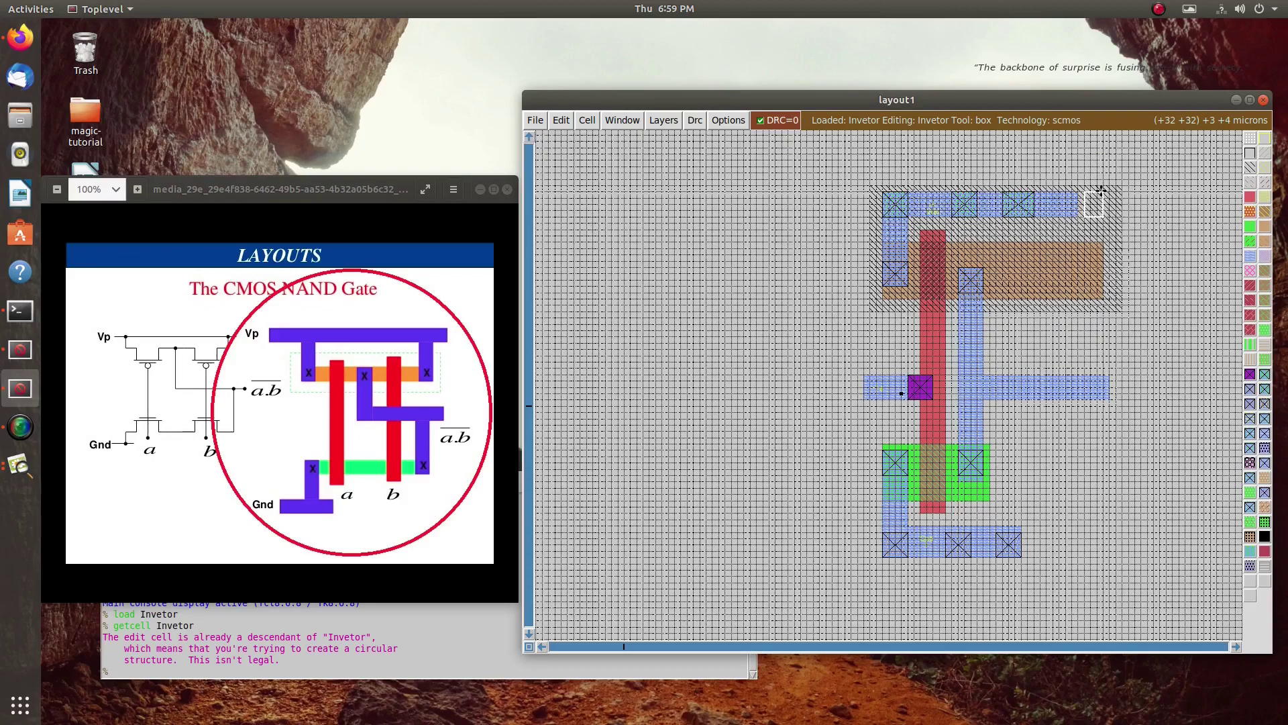
{"action": "left_click", "coordinate": [1078, 216]}
{"action": "left_click", "coordinate": [1098, 217]}
{"action": "right_click", "coordinate": [1101, 191]}
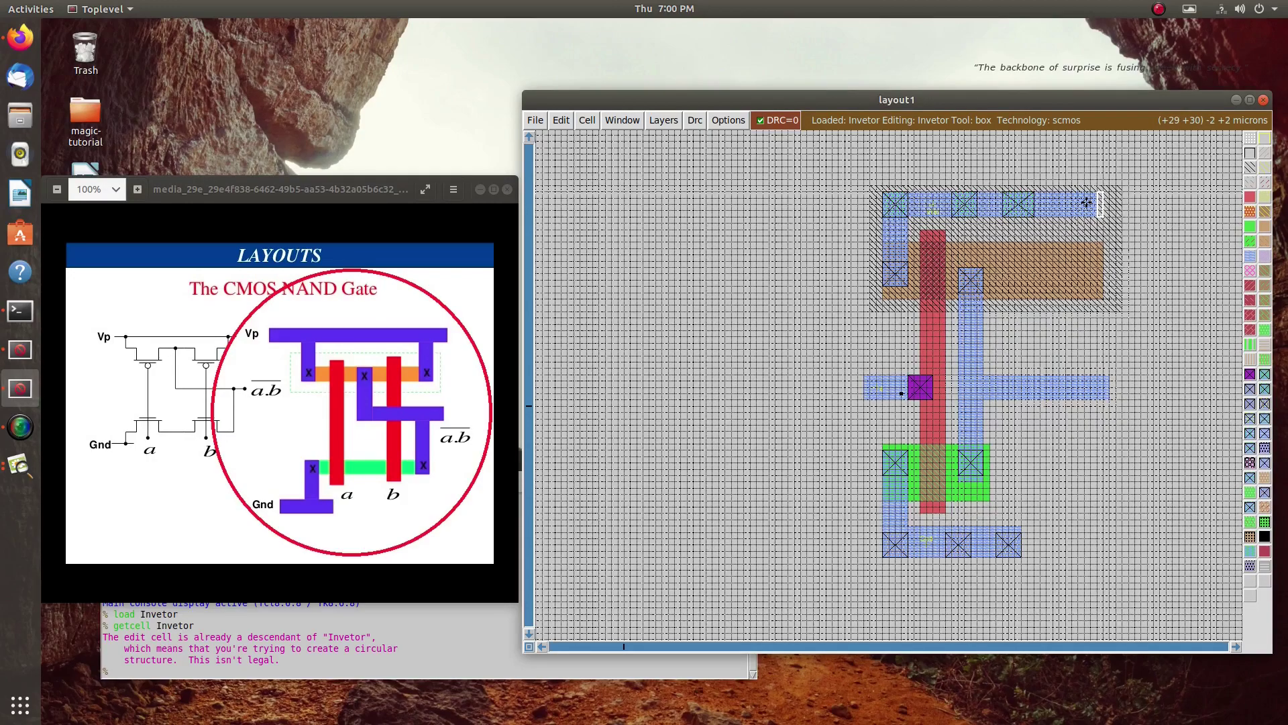
Step: Extend the n-well and the p-diffusion inside it another 7 microns rightward, each at its existing height
{"action": "left_click", "coordinate": [1071, 281]}
{"action": "left_click", "coordinate": [1122, 312]}
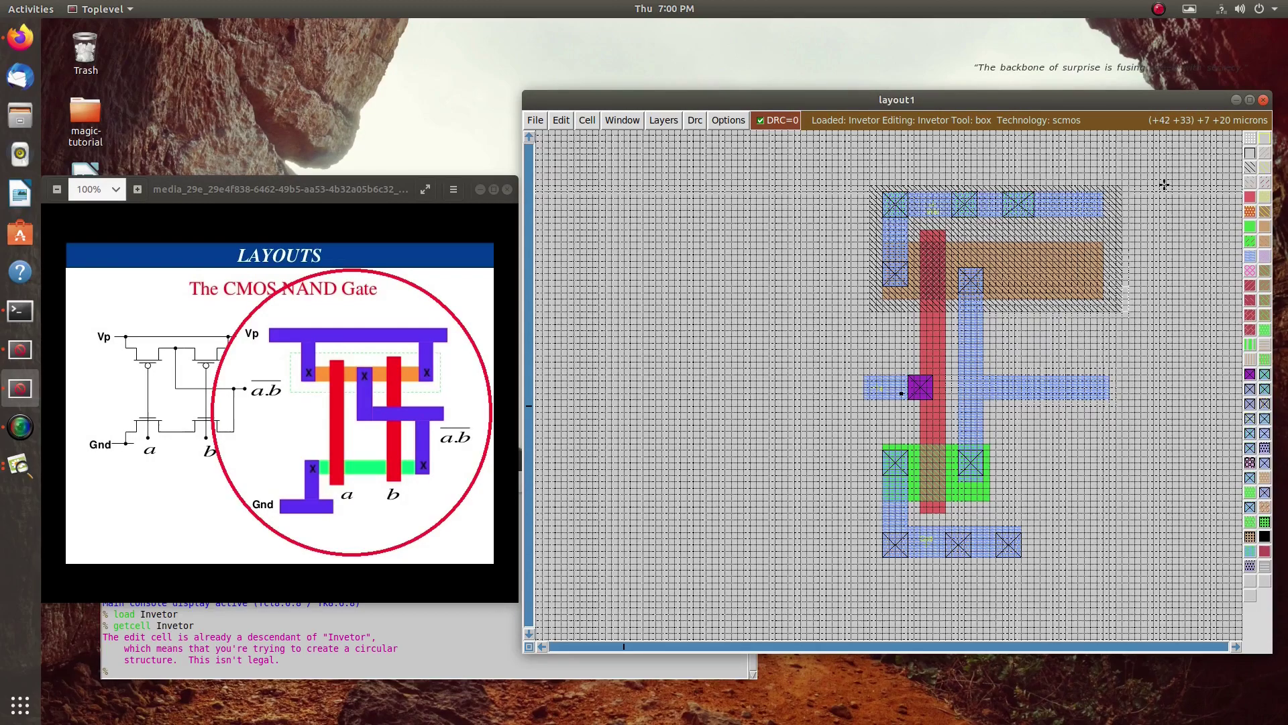
{"action": "right_click", "coordinate": [1166, 187]}
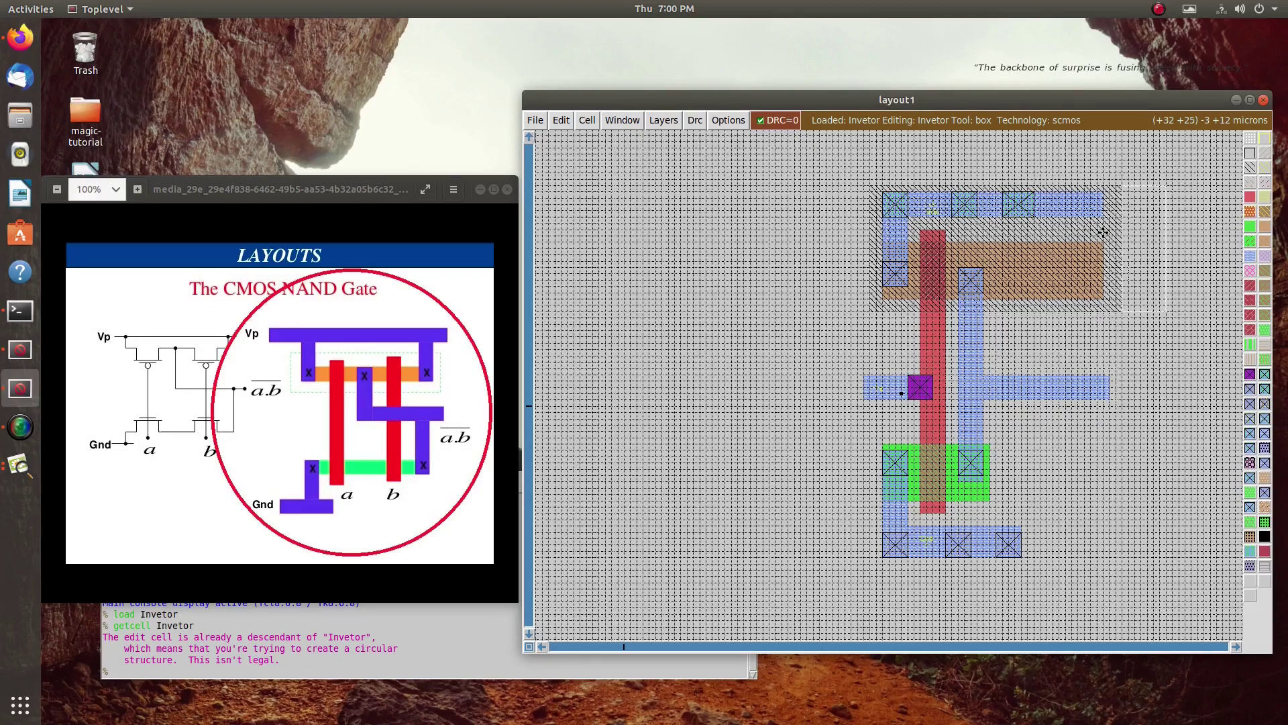
{"action": "middle_click", "coordinate": [1105, 230]}
{"action": "left_click", "coordinate": [1103, 293]}
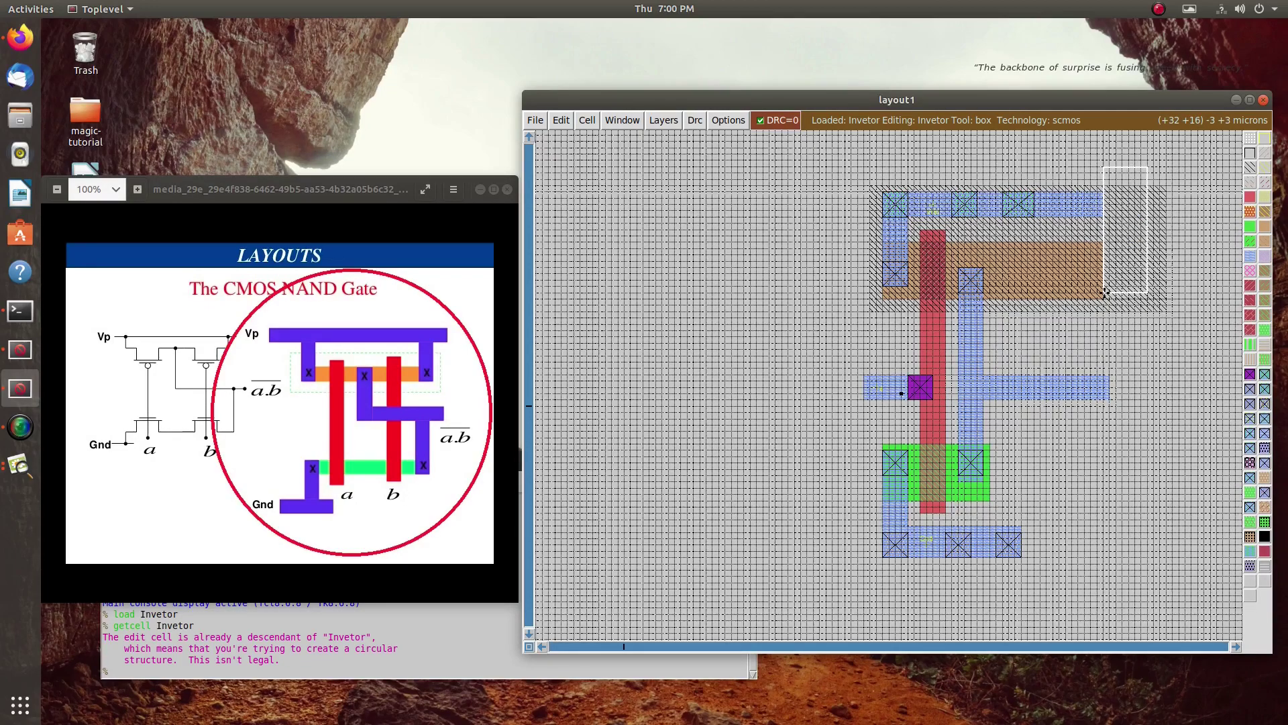
{"action": "left_click", "coordinate": [1105, 298]}
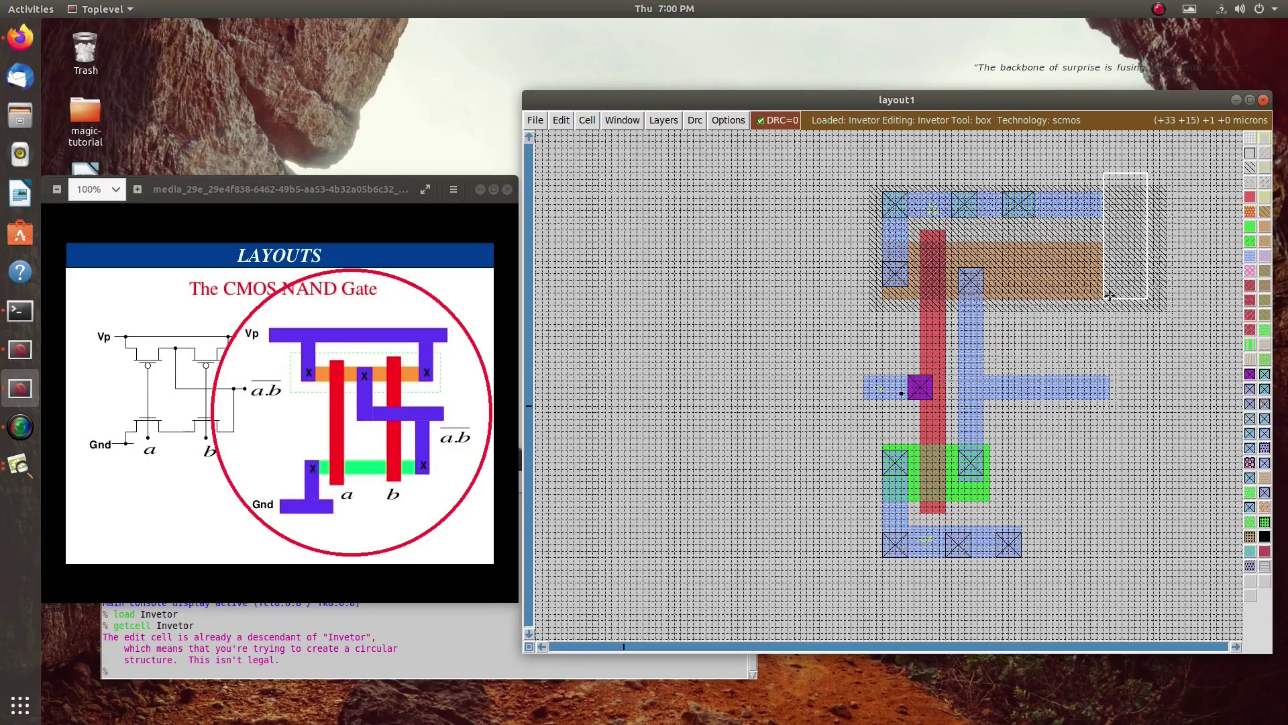
{"action": "right_click", "coordinate": [1146, 243]}
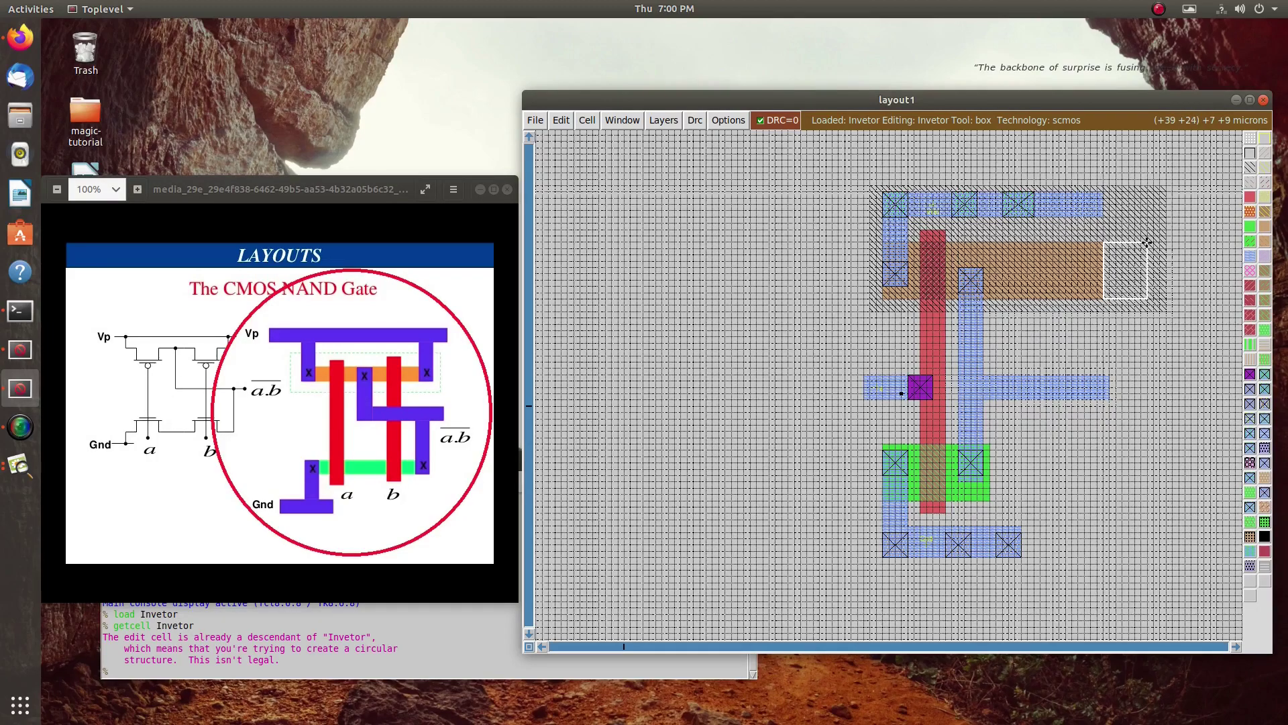
{"action": "middle_click", "coordinate": [1055, 272]}
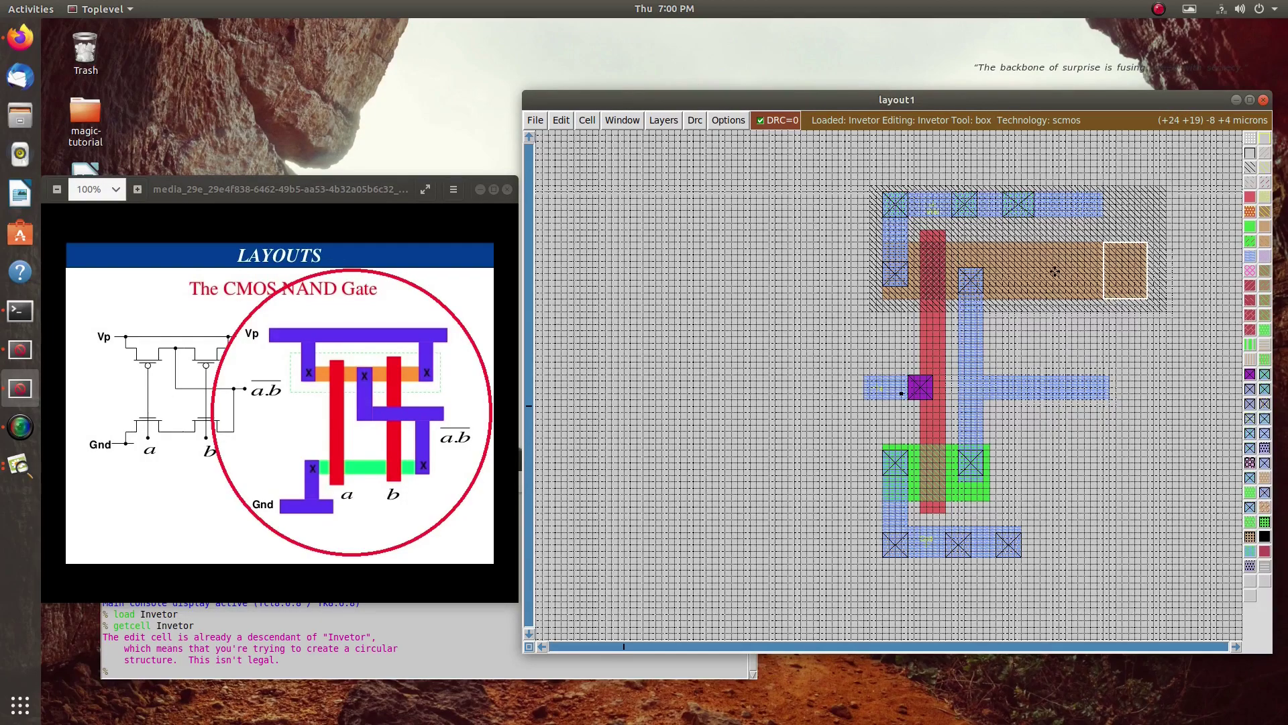
Step: Extend the Vp metal rail another 7 microns rightward, flush with the p-diffusion's right edge
{"action": "left_click", "coordinate": [1104, 217]}
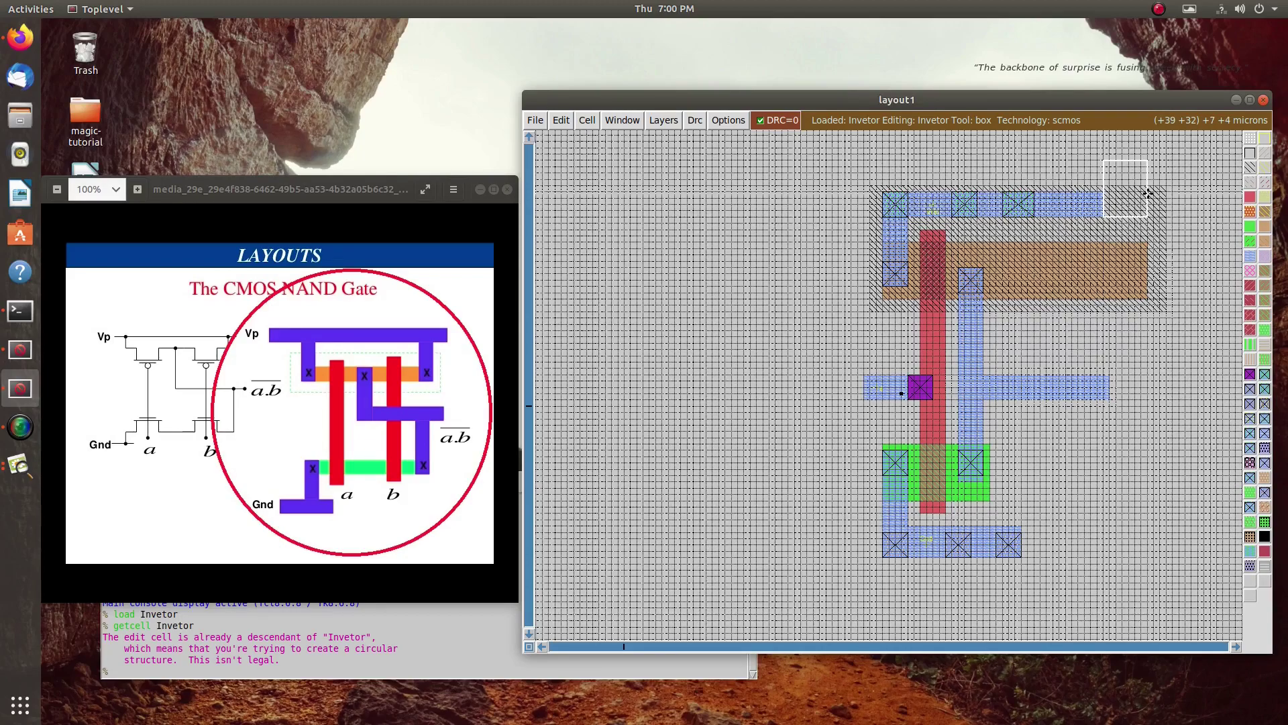
{"action": "right_click", "coordinate": [1148, 193]}
{"action": "middle_click", "coordinate": [1088, 205]}
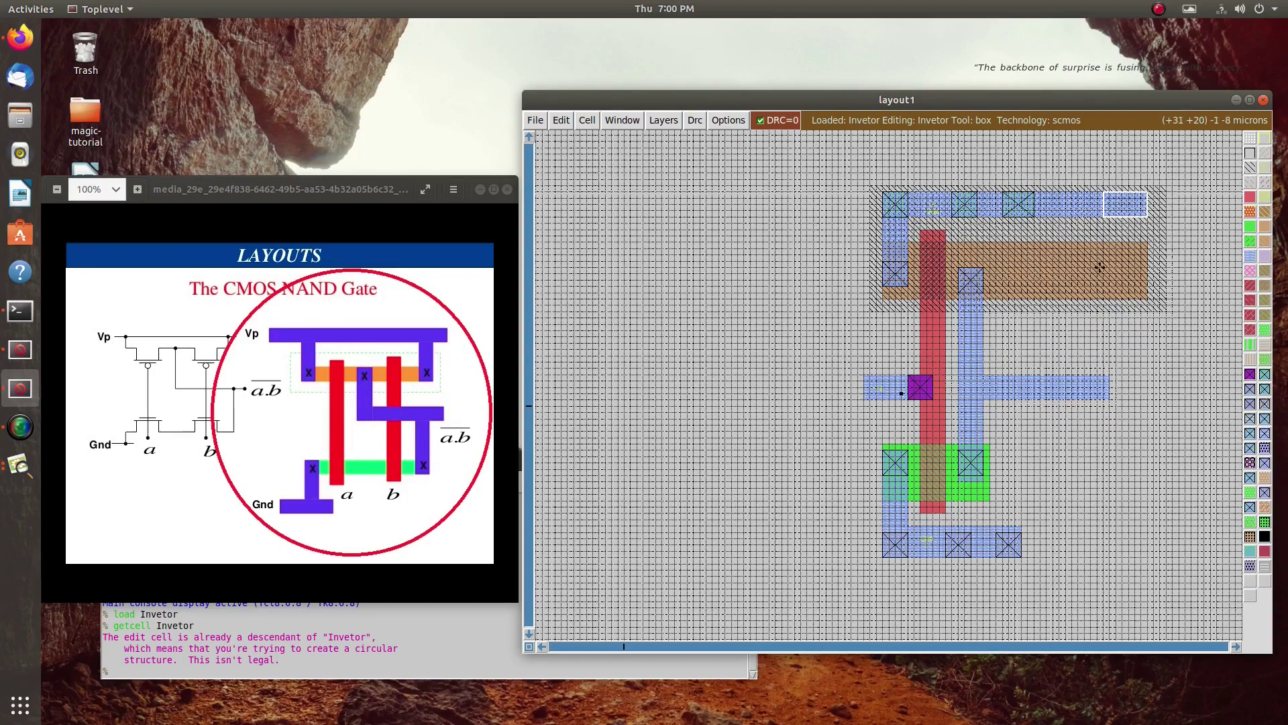
Step: Extend the n-diffusion 26 microns rightward at its full 9-micron height, past the p-diffusion's right edge
{"action": "left_click", "coordinate": [1129, 235]}
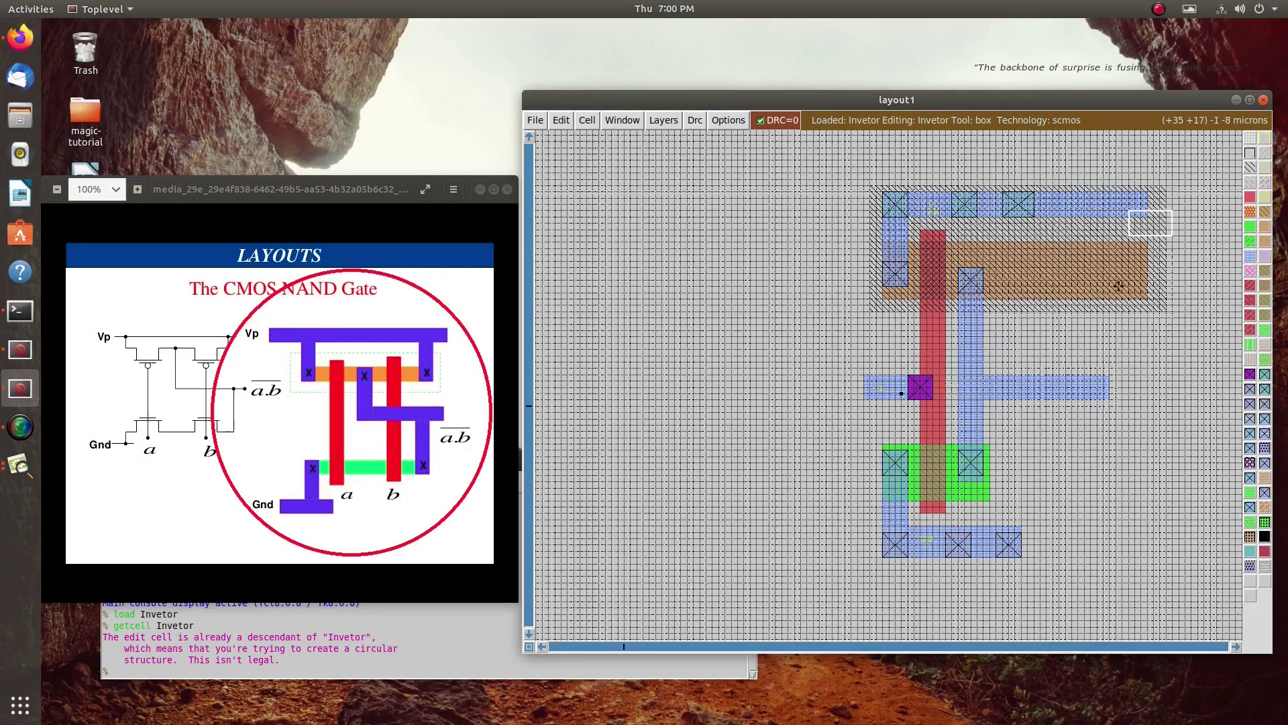
{"action": "left_click", "coordinate": [1111, 216]}
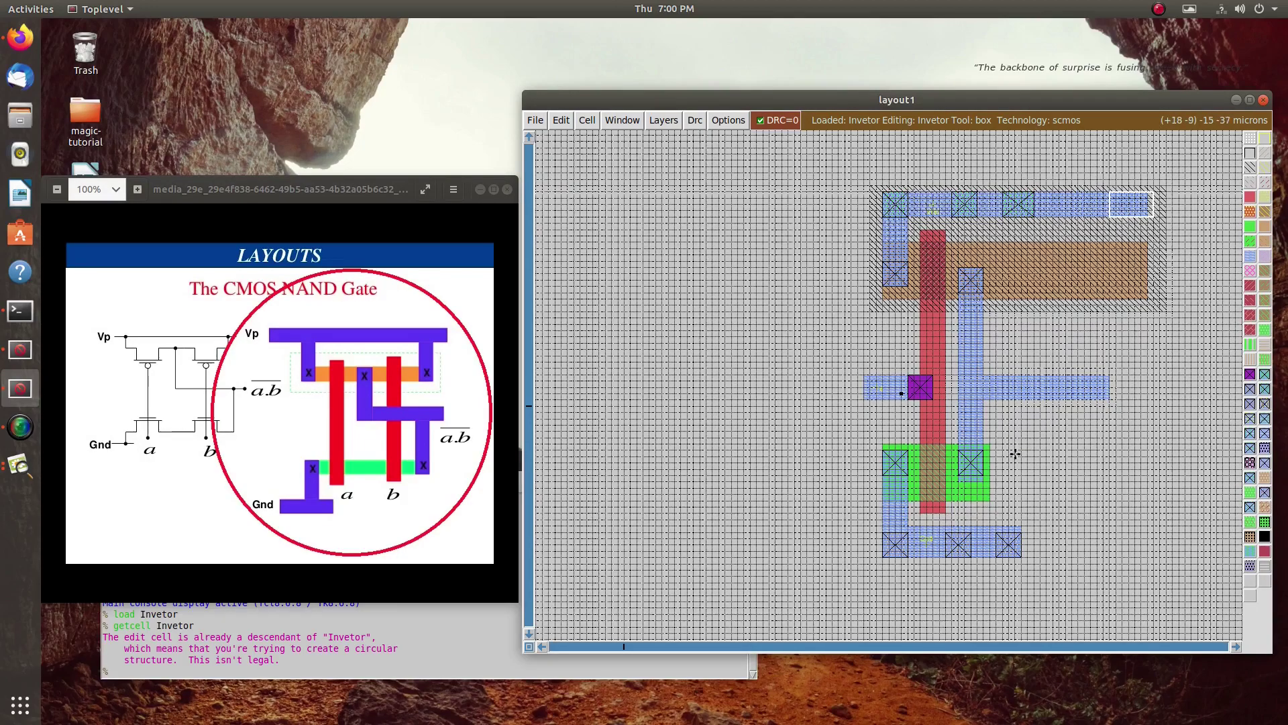
{"action": "left_click", "coordinate": [990, 501]}
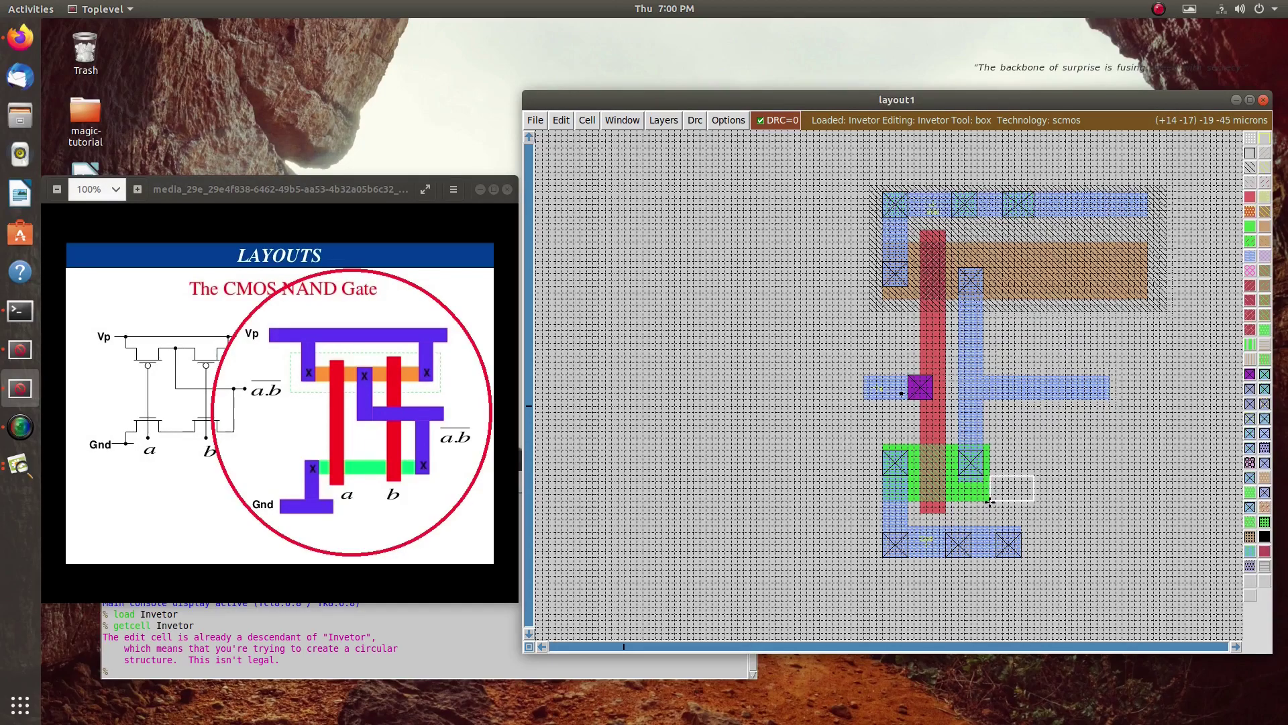
{"action": "right_click", "coordinate": [1157, 441]}
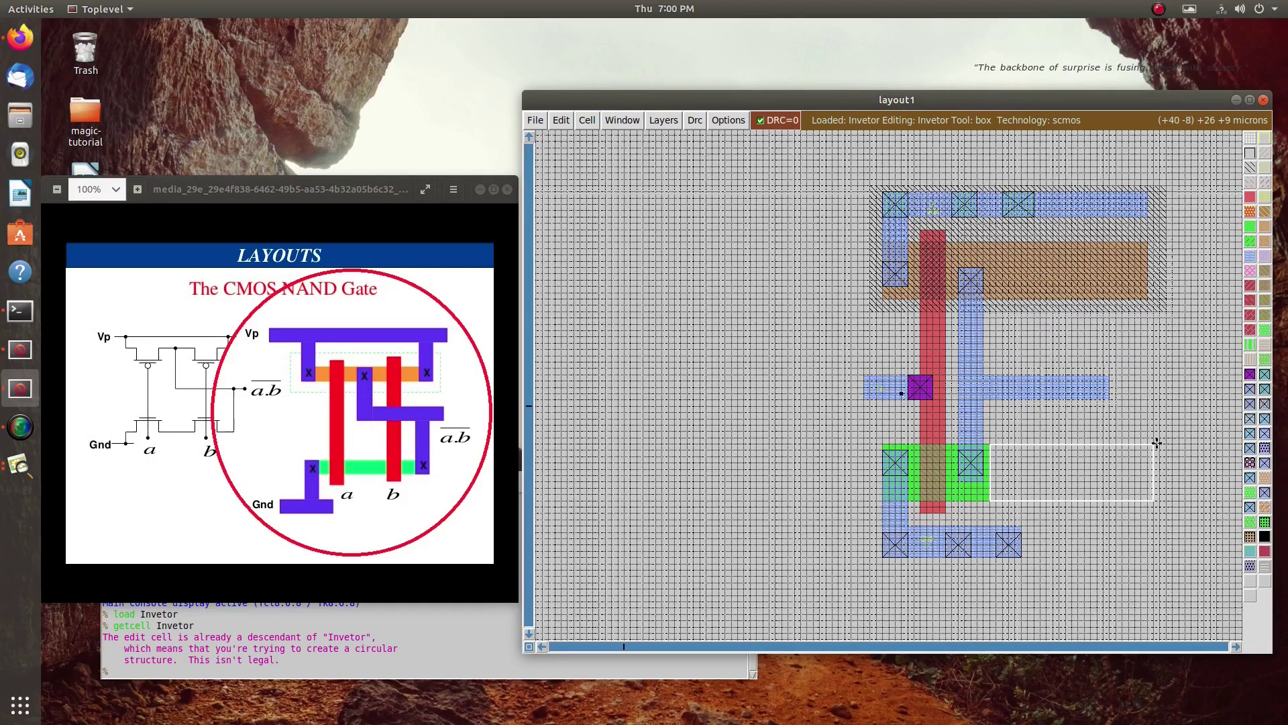
{"action": "middle_click", "coordinate": [978, 491]}
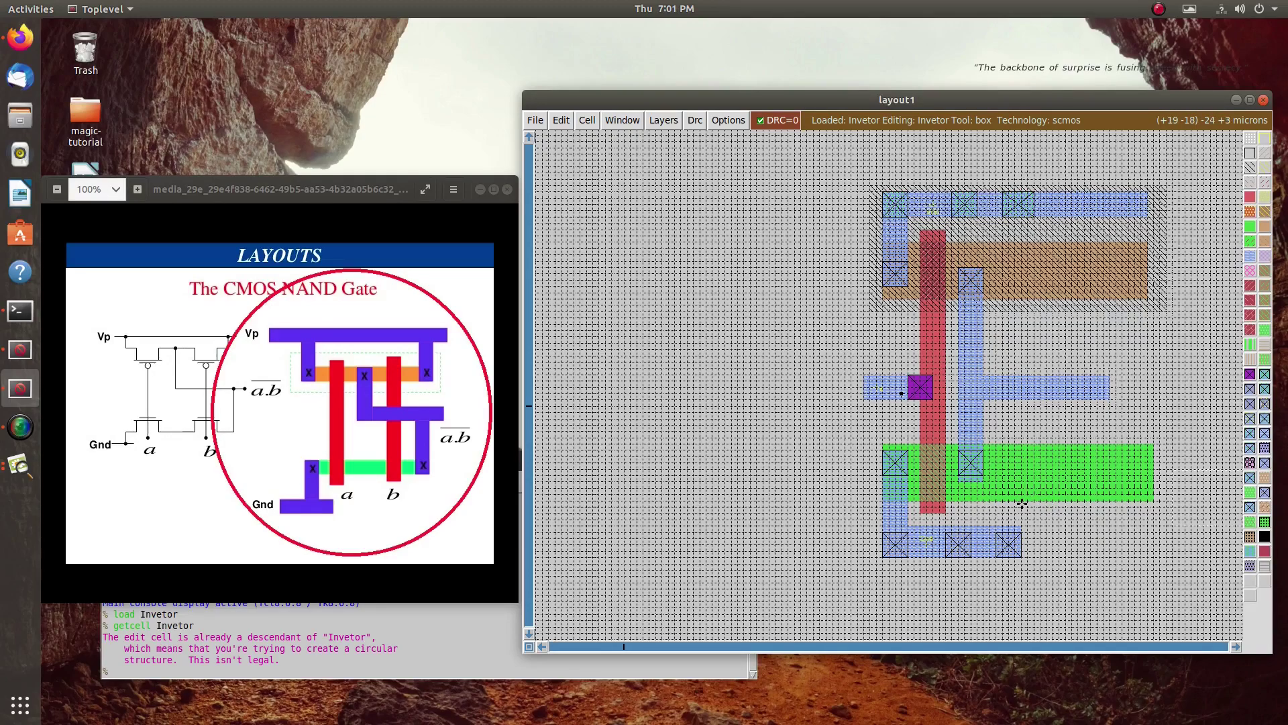
Step: Lengthen the horizontal output metal 12 microns rightward at its existing 4-micron height
{"action": "left_click", "coordinate": [1111, 398]}
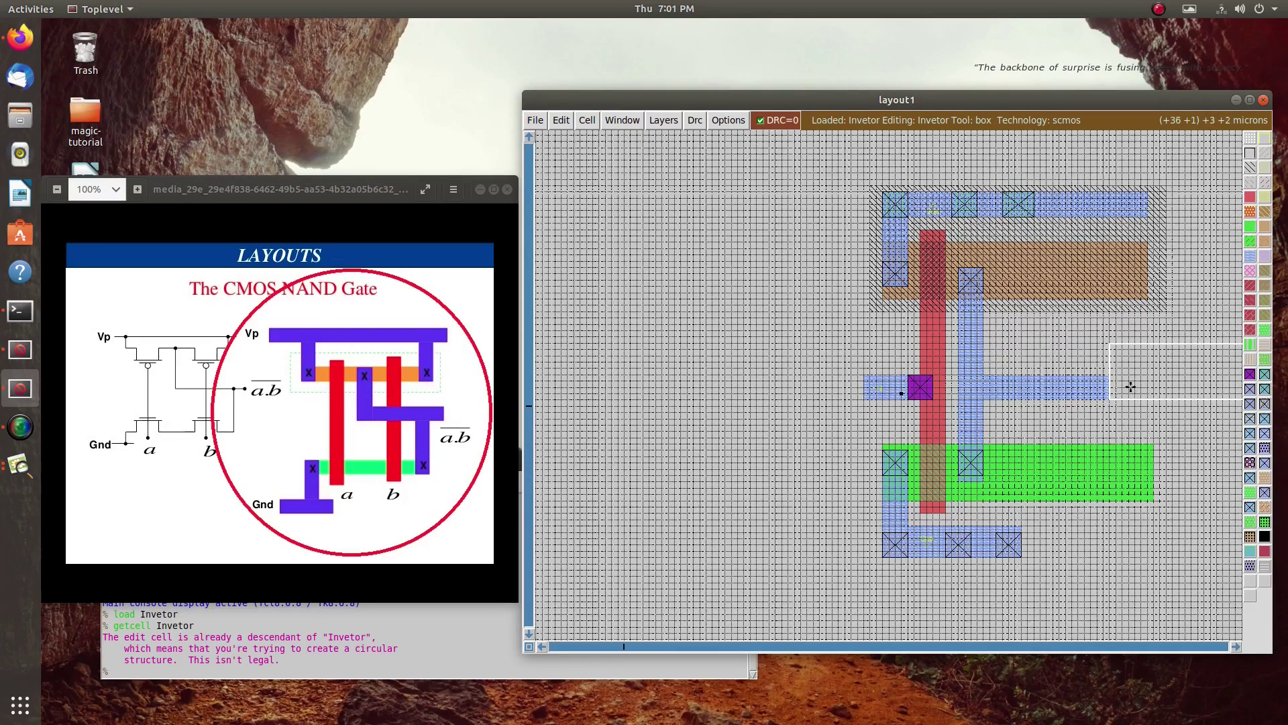
{"action": "right_click", "coordinate": [1188, 375]}
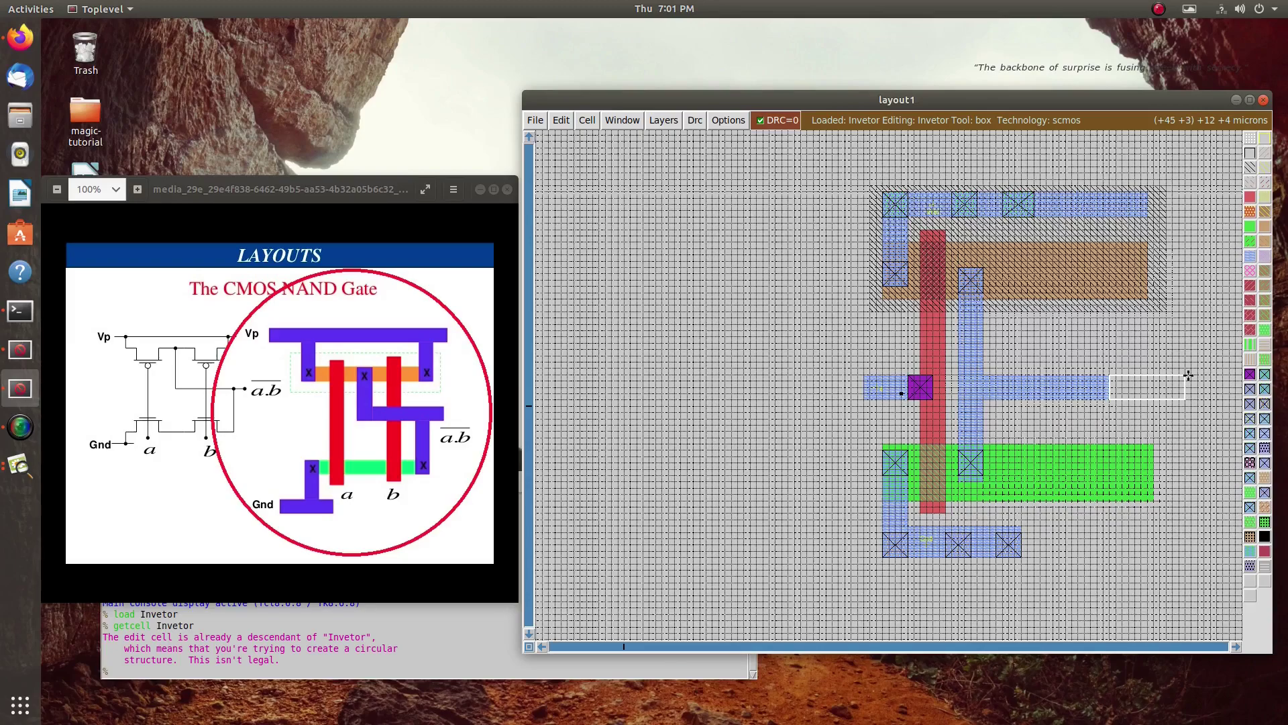
{"action": "middle_click", "coordinate": [1076, 390]}
{"action": "scroll", "coordinate": [1076, 395], "scroll_direction": "up", "scroll_amount": 1}
{"action": "left_click", "coordinate": [1211, 449]}
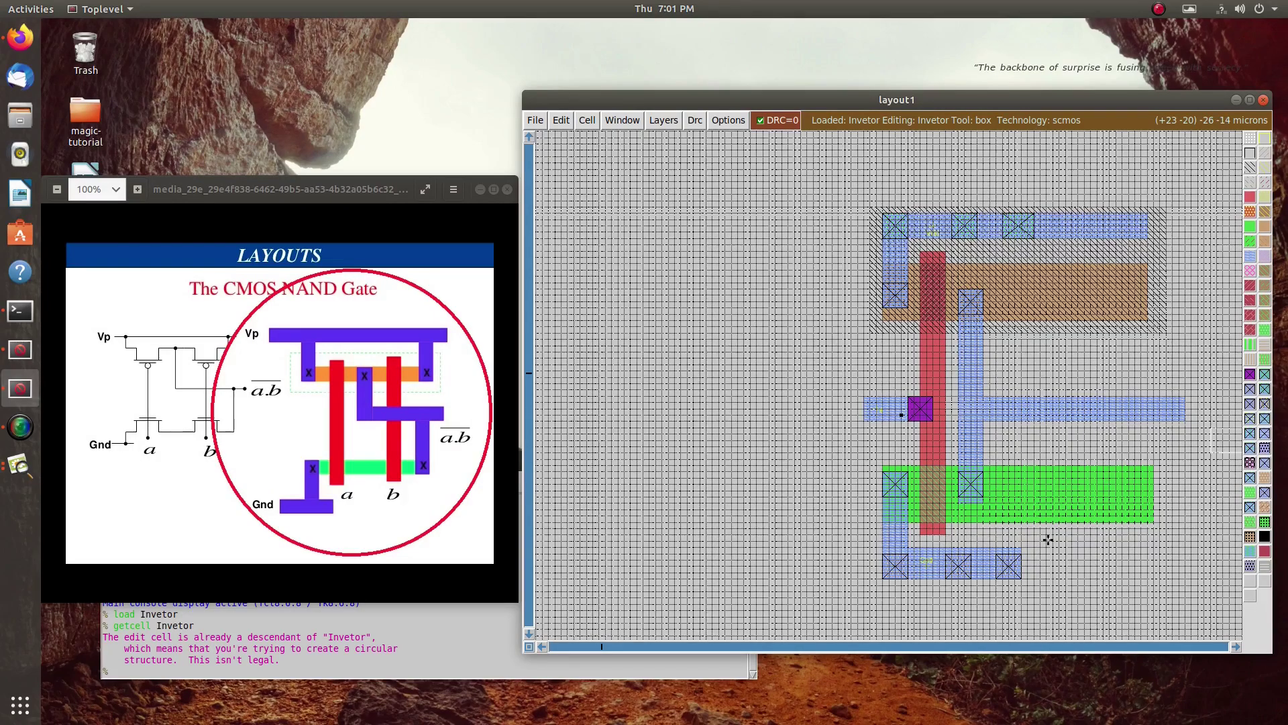
Step: Paint a second vertical polysilicon strip, 4 by 46 microns, right of the vertical output metal, crossing both the p-diffusion and n-diffusion
{"action": "left_click", "coordinate": [1046, 539]}
{"action": "right_click", "coordinate": [1066, 256]}
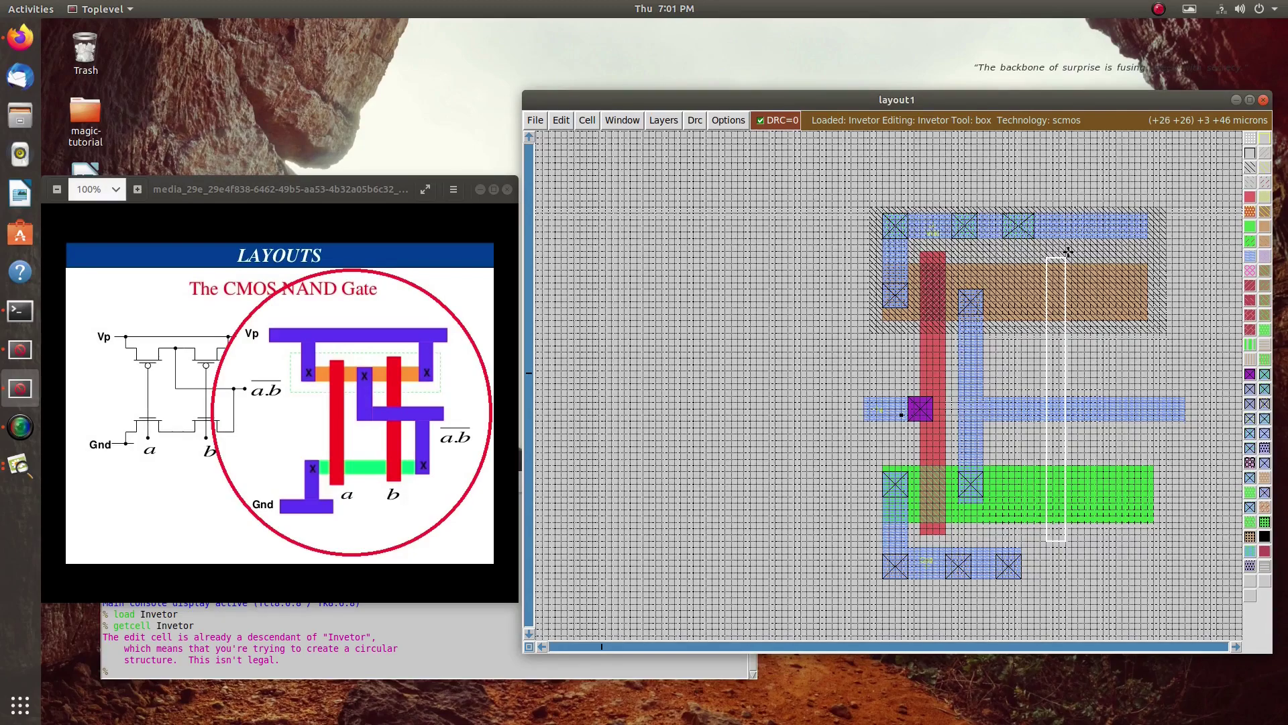
{"action": "right_click", "coordinate": [1070, 251]}
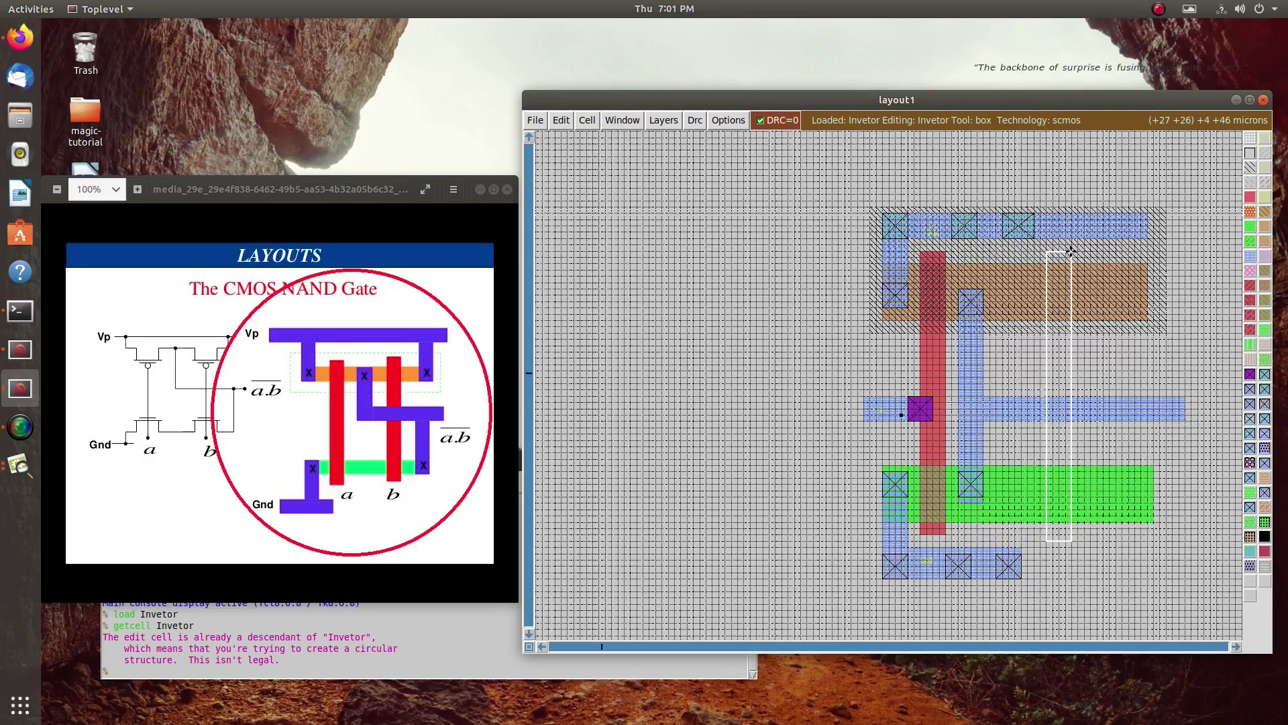
{"action": "middle_click", "coordinate": [935, 374]}
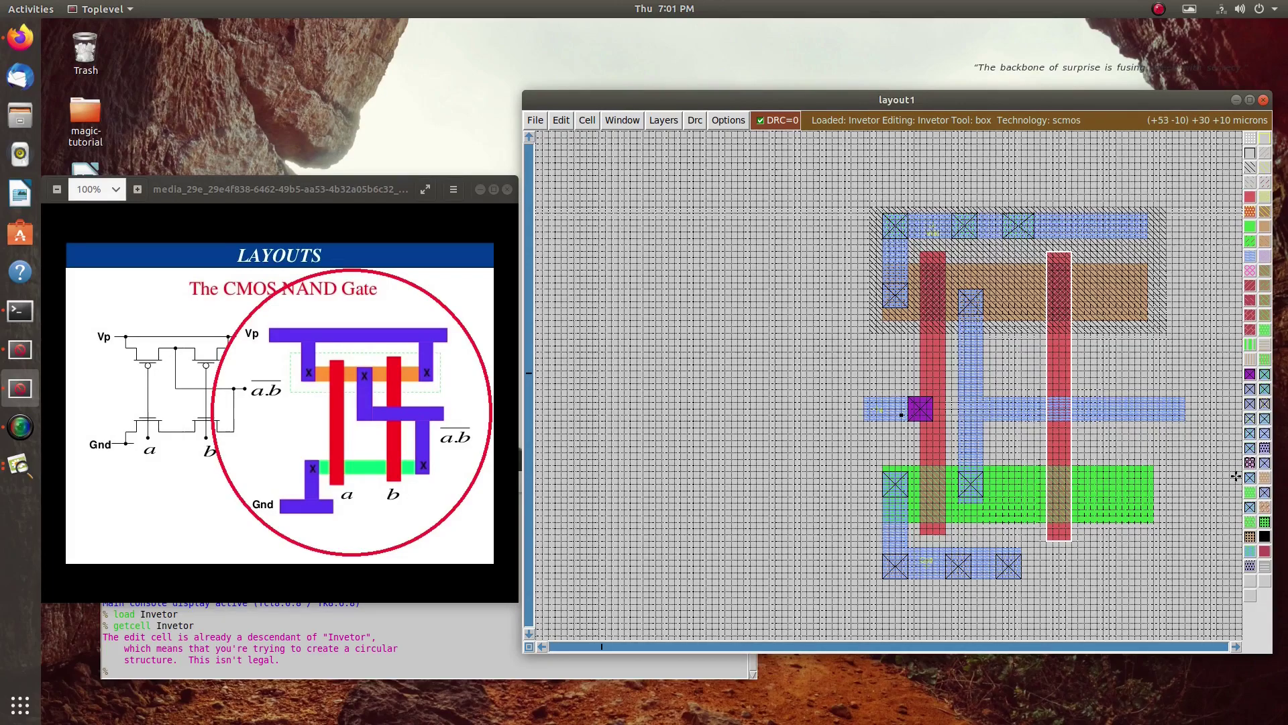
{"action": "left_click", "coordinate": [1185, 479]}
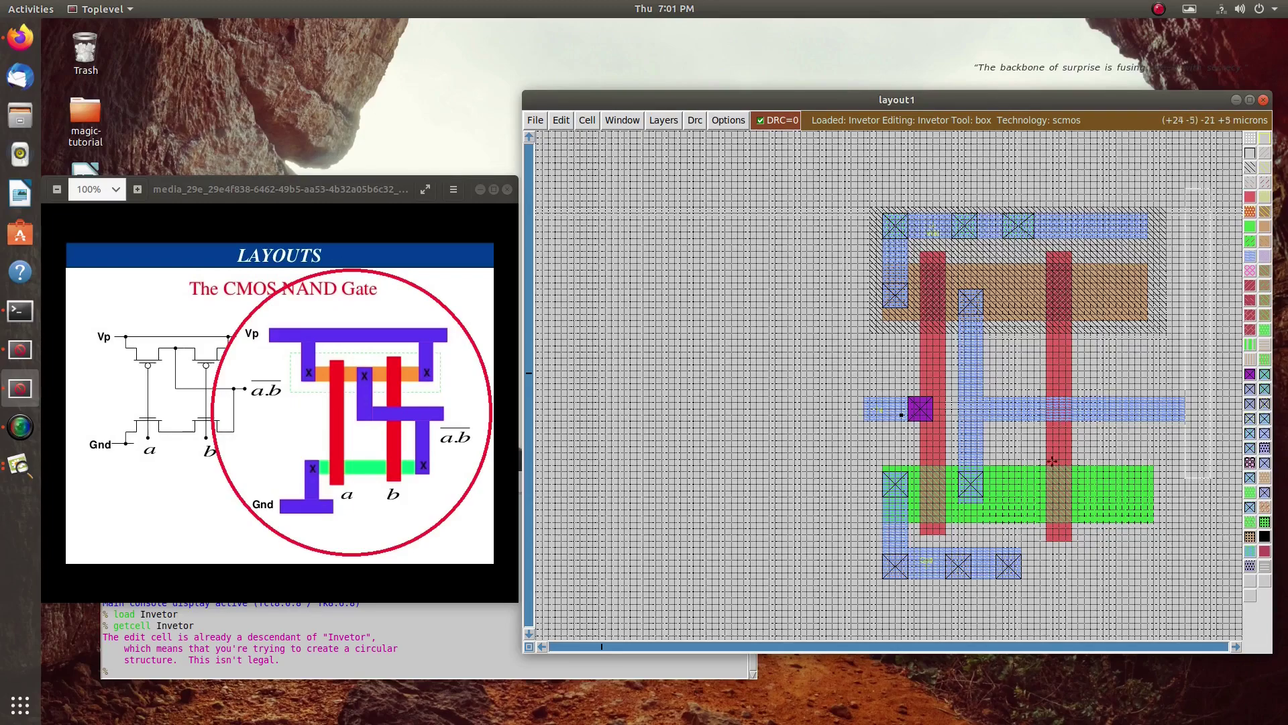
Step: Shift the second polysilicon strip 5 microns leftward, closer to the vertical output metal
{"action": "left_click", "coordinate": [1048, 541]}
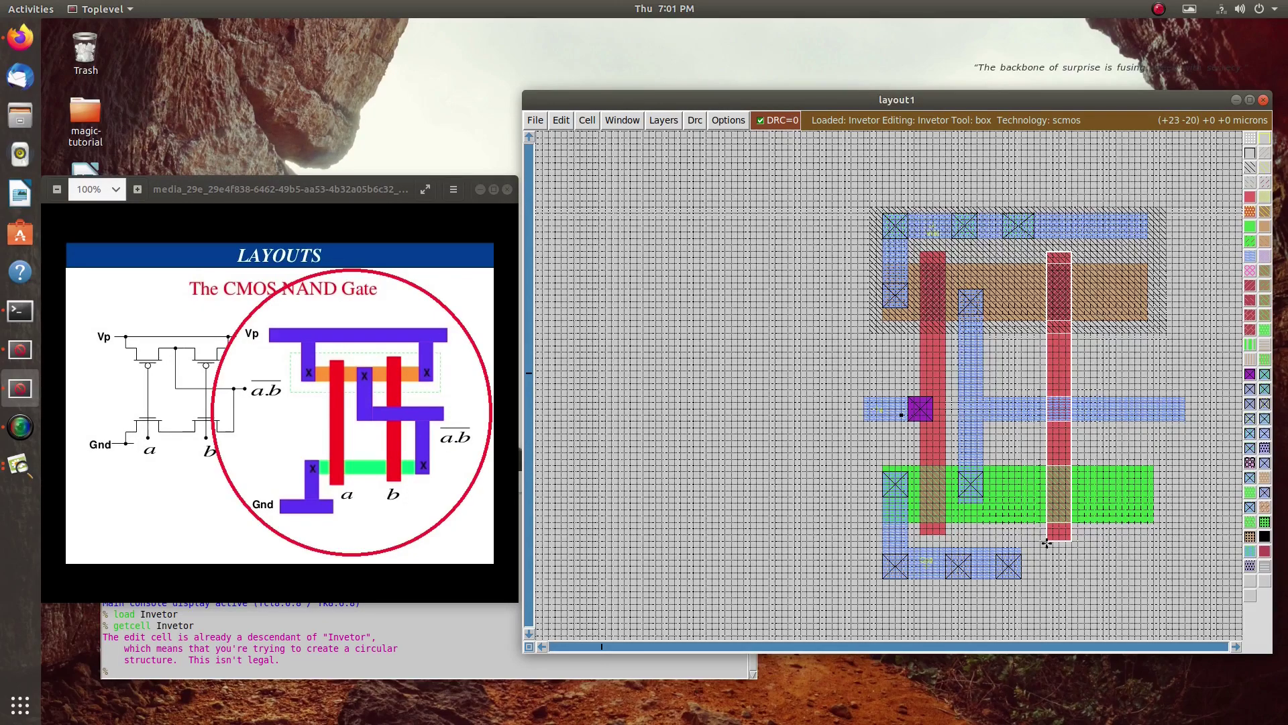
{"action": "key", "text": "Left"}
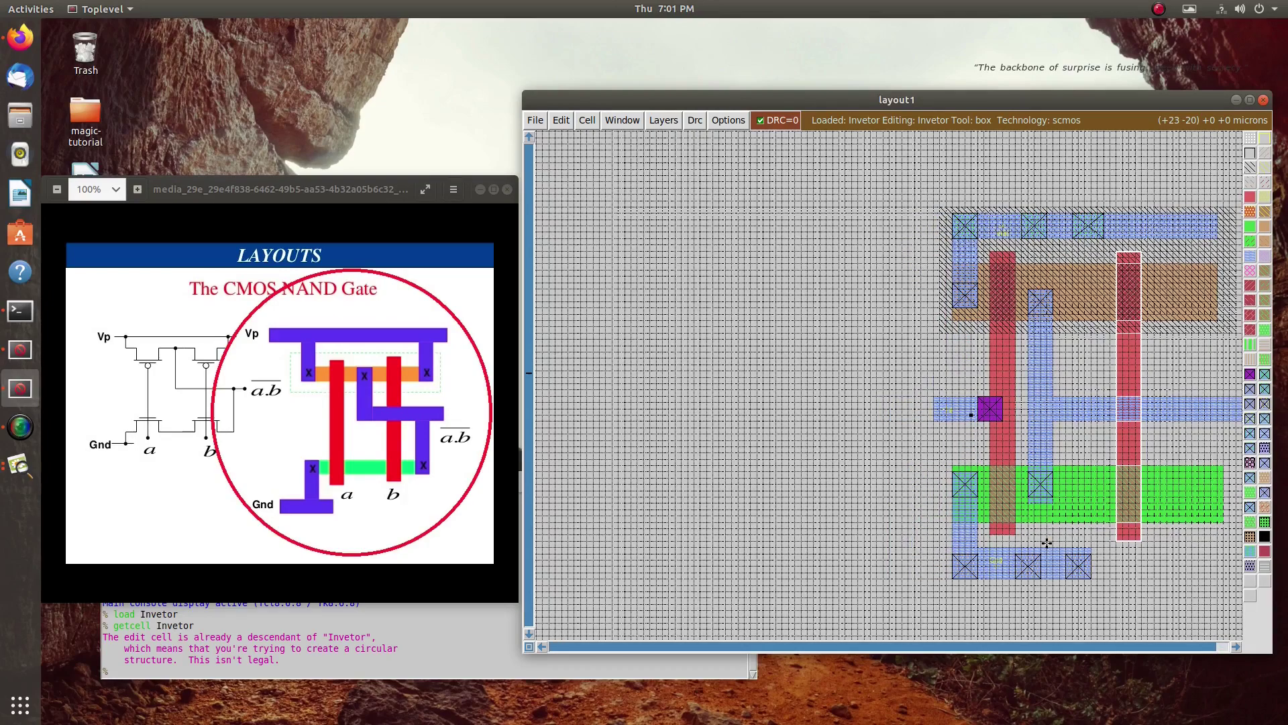
{"action": "key", "text": "Right"}
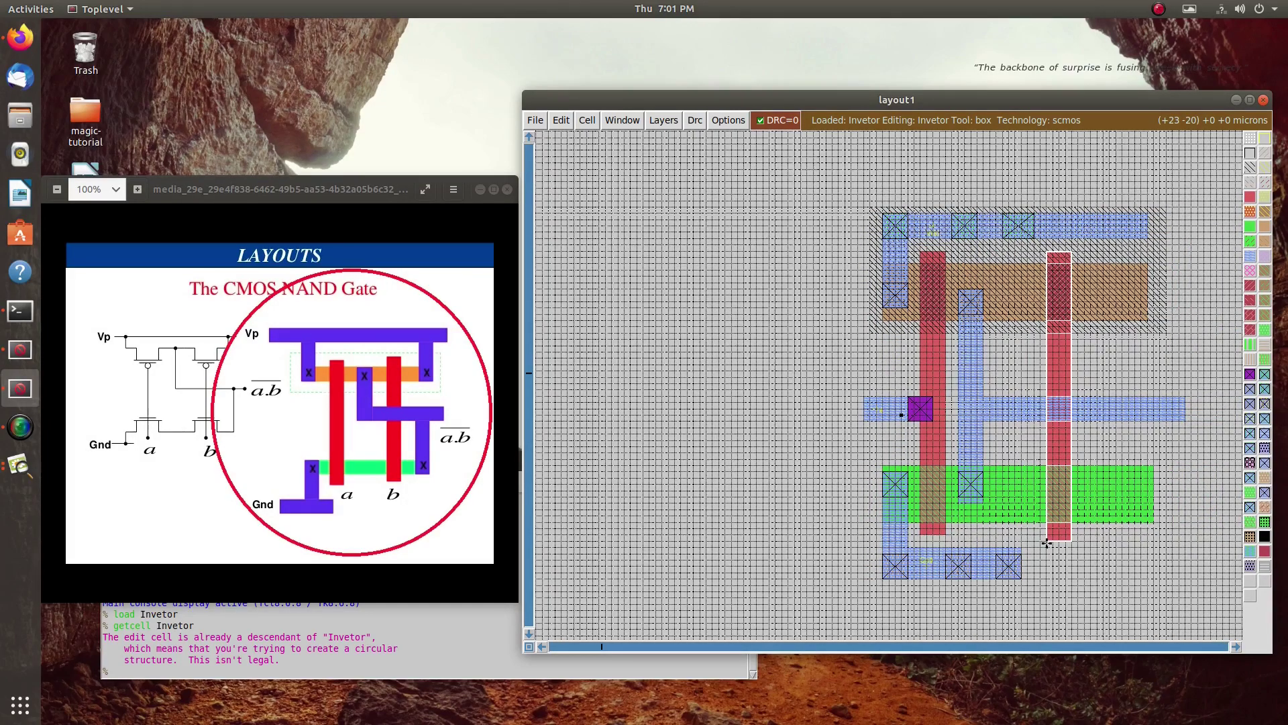
{"action": "key", "text": "shift+Left"}
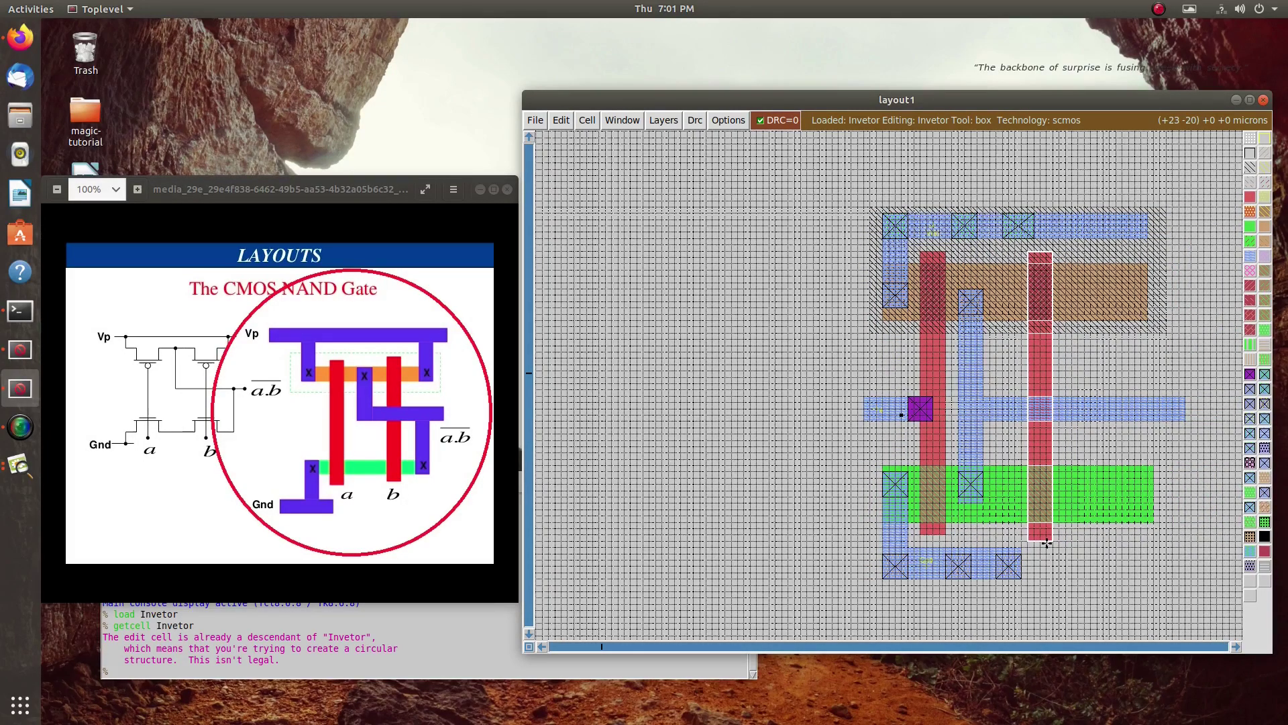
{"action": "key", "text": "shift+Left"}
{"action": "key", "text": "shift+Left"}
{"action": "key", "text": "shift+Left"}
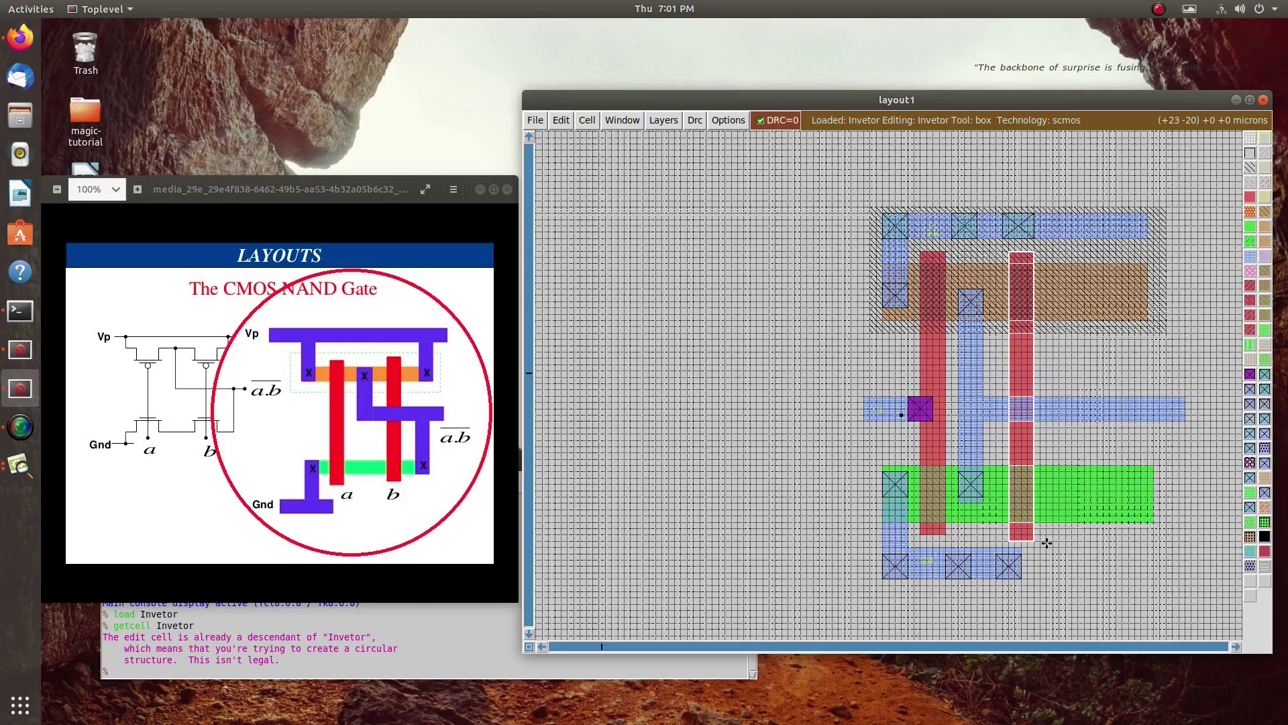
{"action": "key", "text": "shift+Right"}
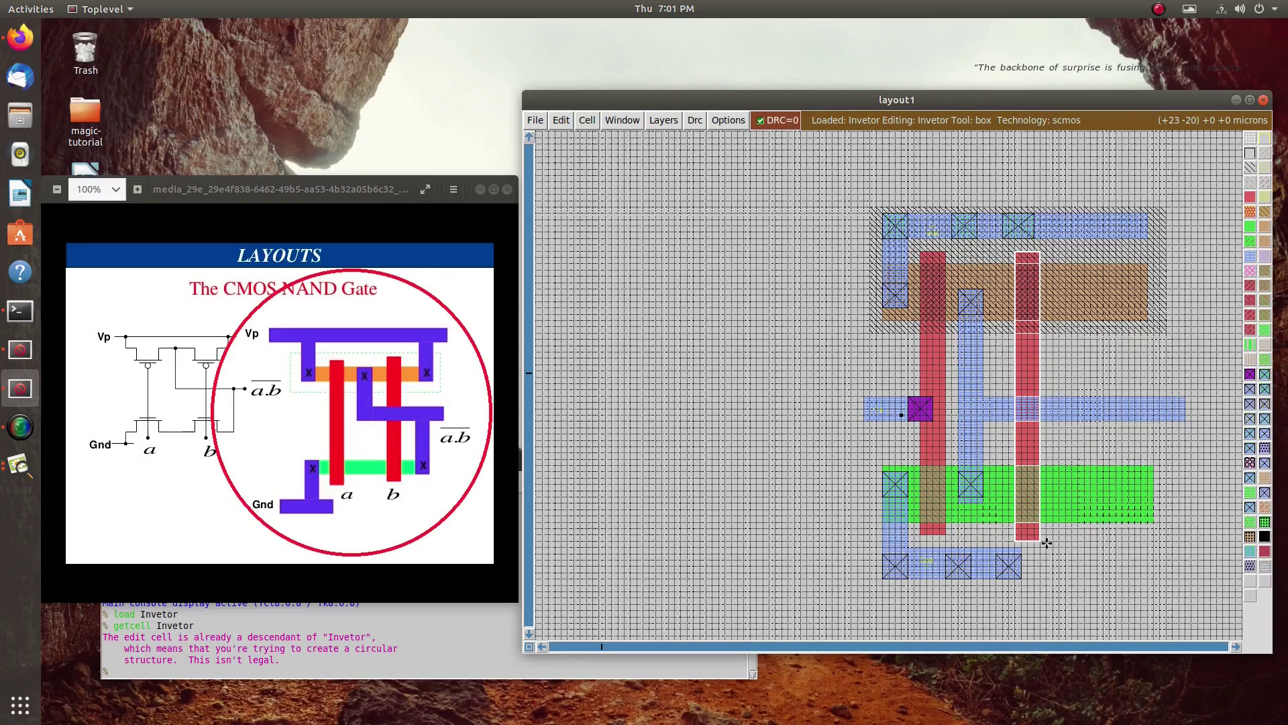
Step: Trim 1 micron off the second polysilicon strip's lower end to make it level with the first strip
{"action": "left_click", "coordinate": [1097, 555]}
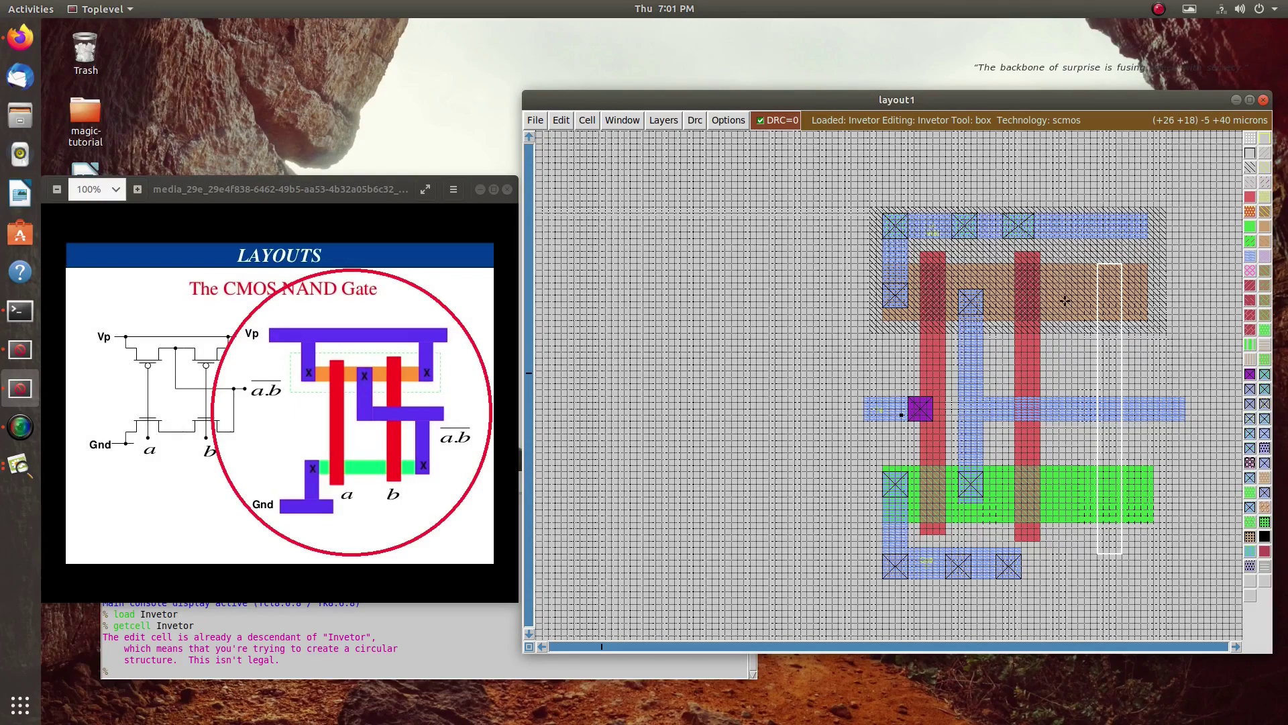
{"action": "left_click", "coordinate": [1016, 540]}
{"action": "right_click", "coordinate": [1039, 534]}
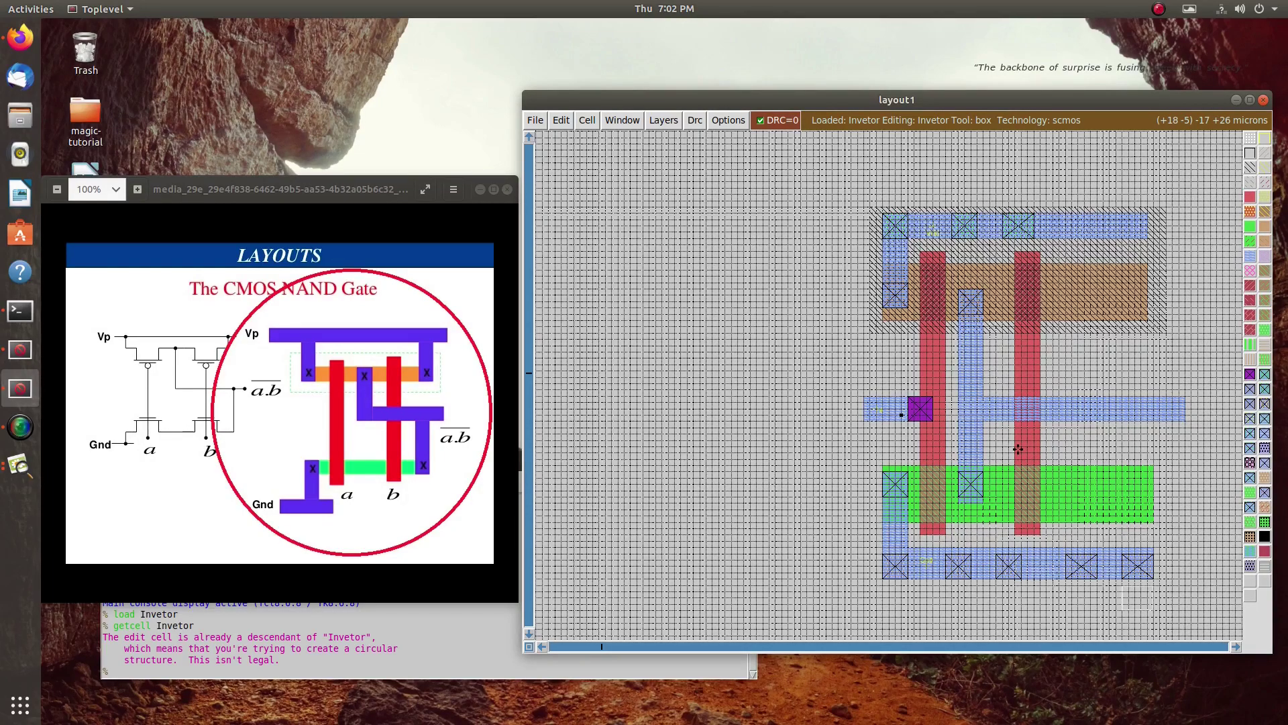
Step: Paint a vertical metal strap, 4 by 17 microns, from the Vp rail down across the p-diffusion, 5 microns right of the second polysilicon strip
{"action": "left_click", "coordinate": [1109, 402]}
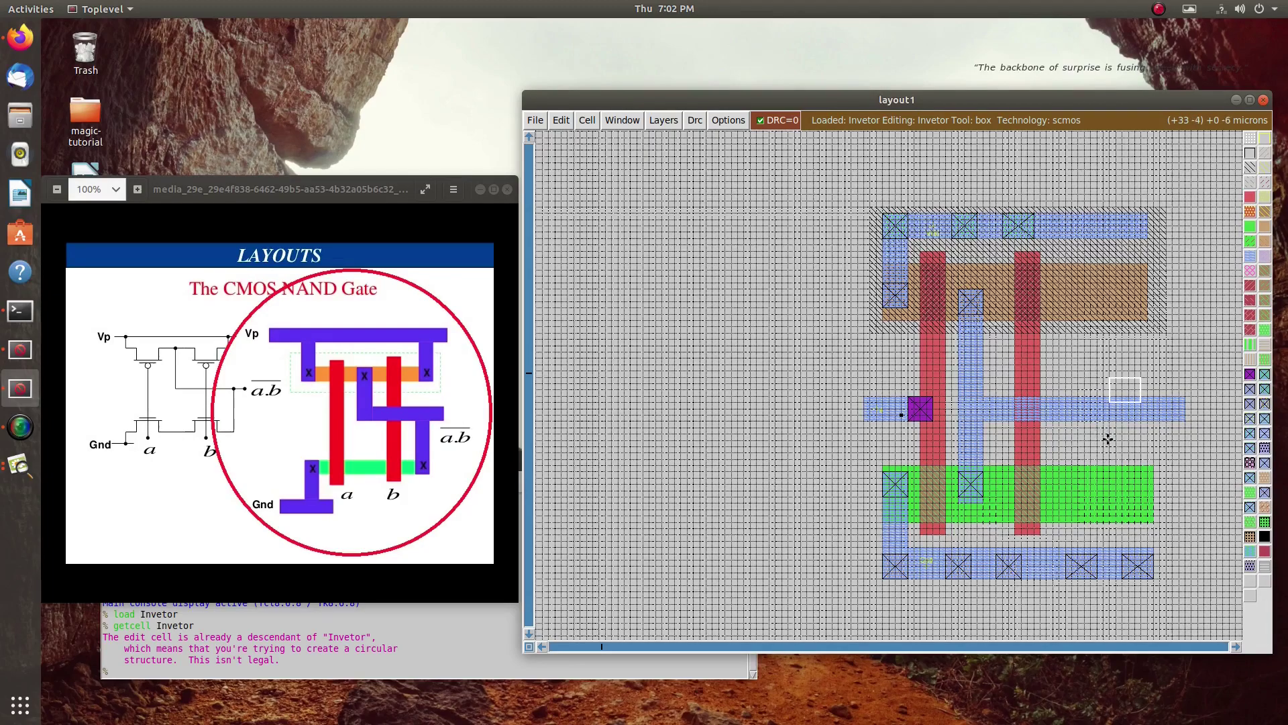
{"action": "left_click", "coordinate": [1110, 321]}
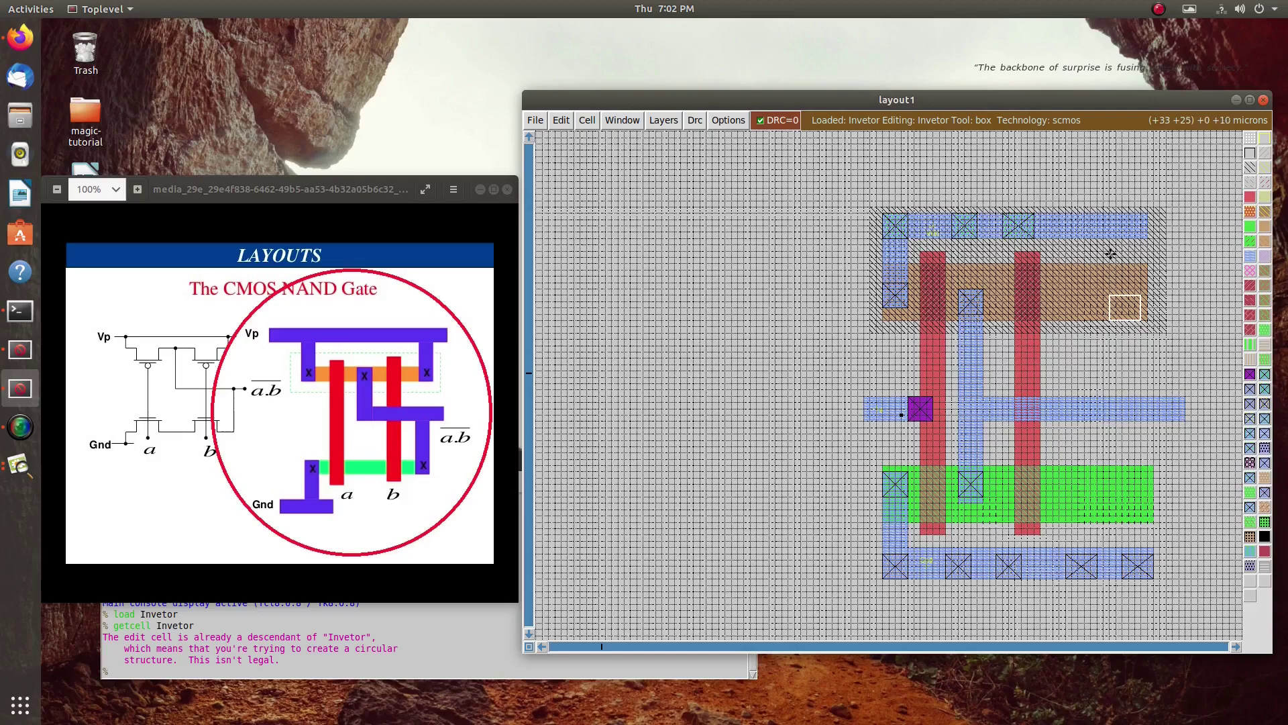
{"action": "right_click", "coordinate": [1132, 213]}
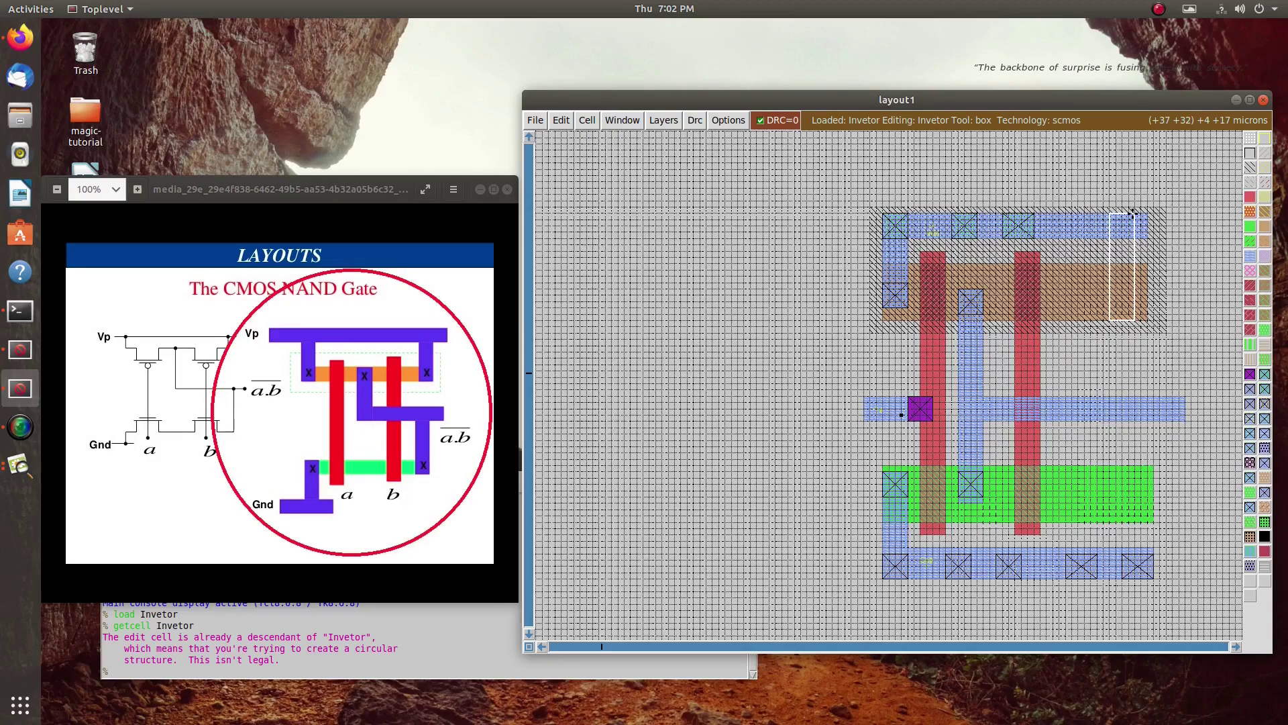
{"action": "left_click", "coordinate": [1085, 320]}
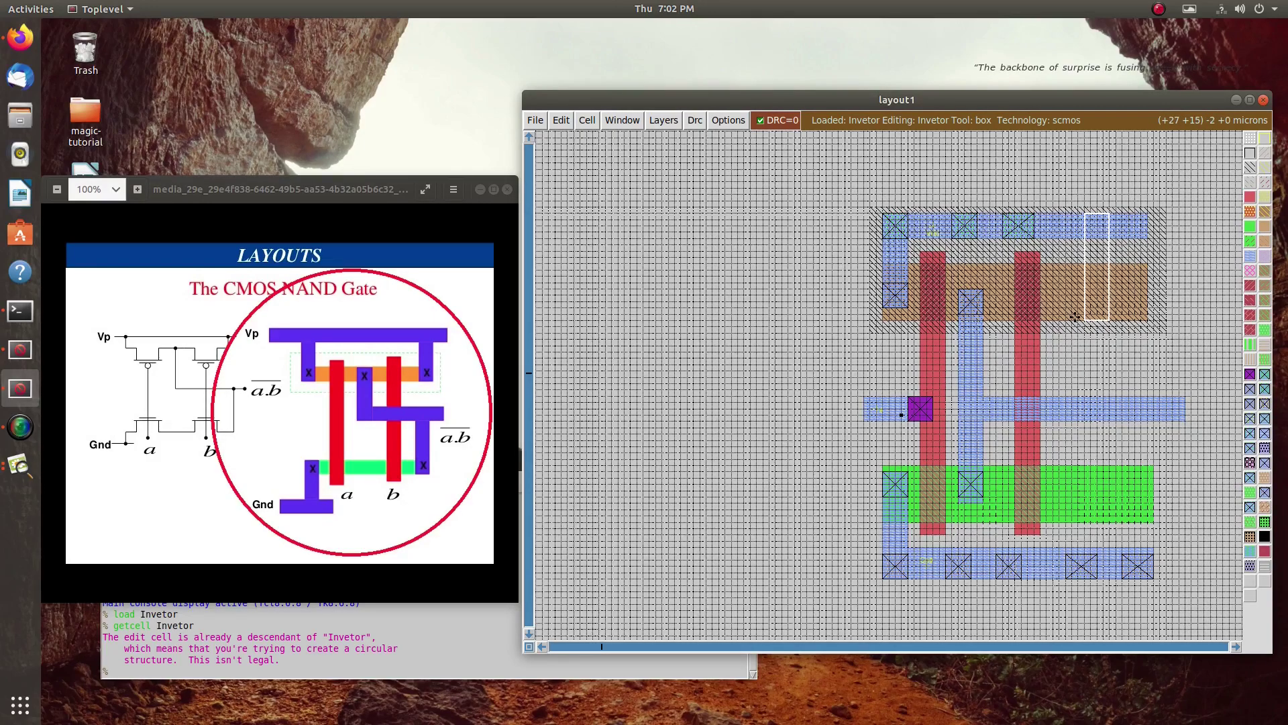
{"action": "left_click", "coordinate": [1074, 319]}
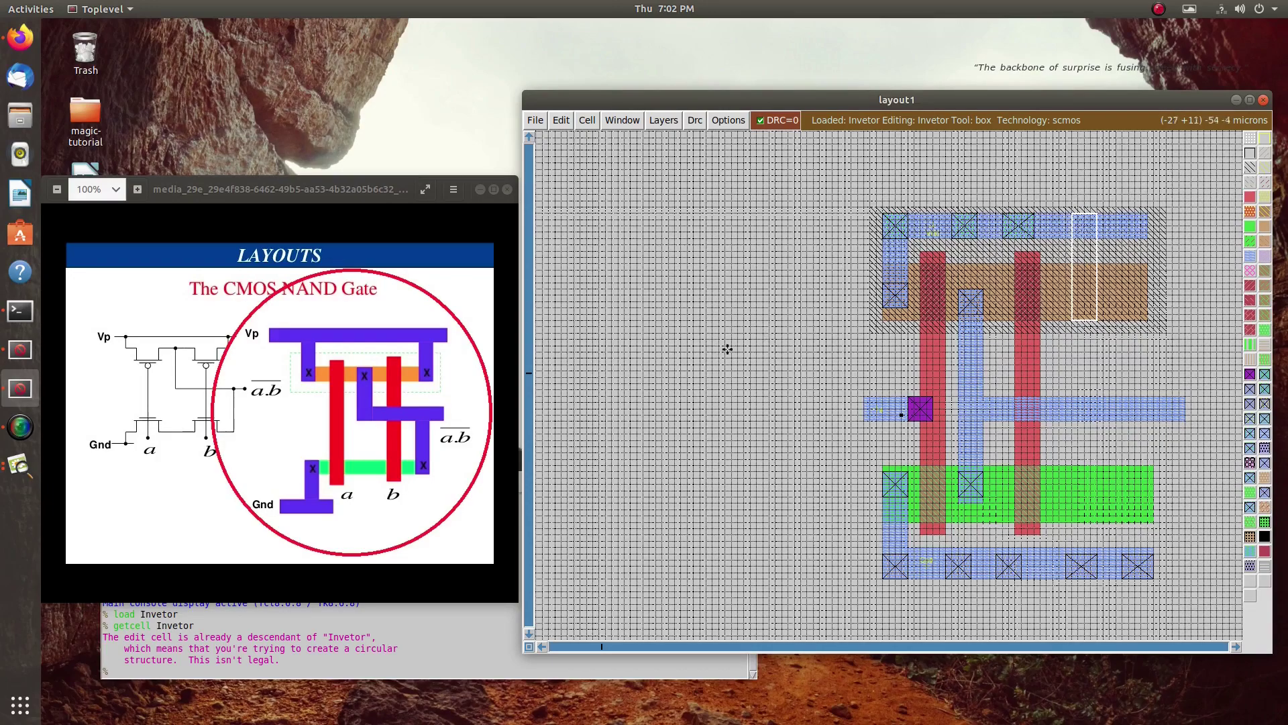
{"action": "middle_click", "coordinate": [1051, 228]}
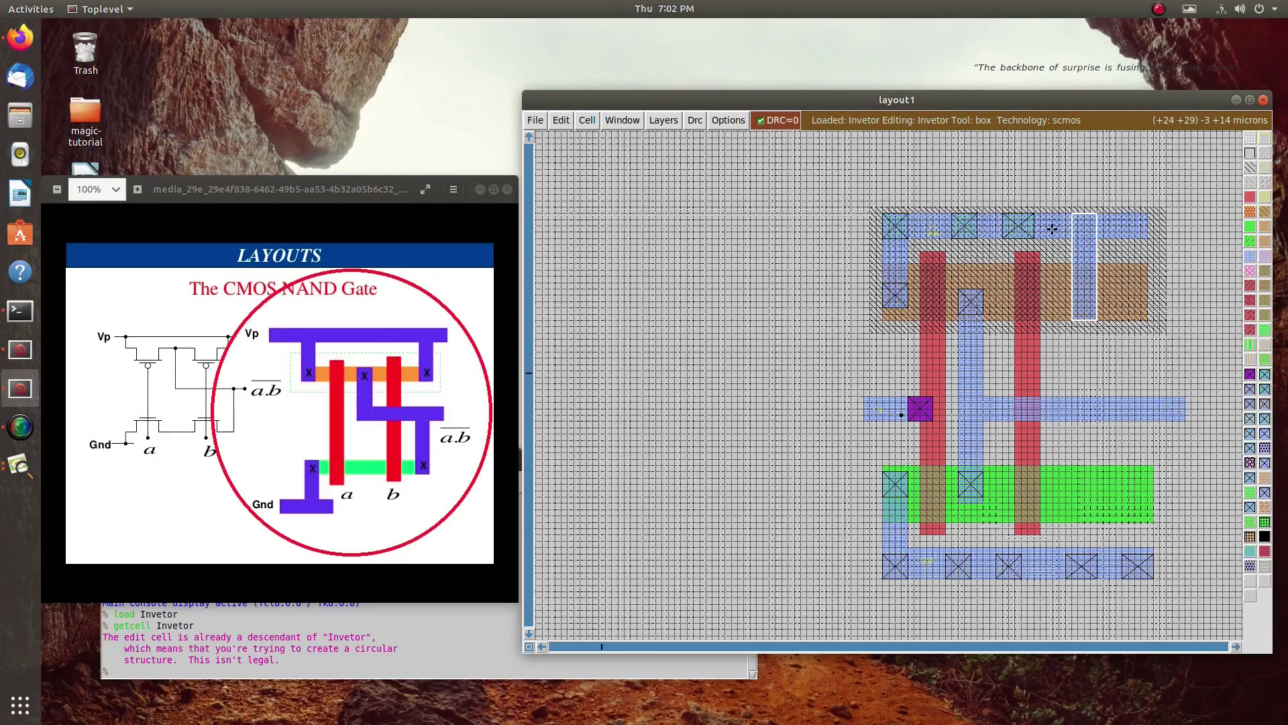
{"action": "left_click", "coordinate": [1098, 319]}
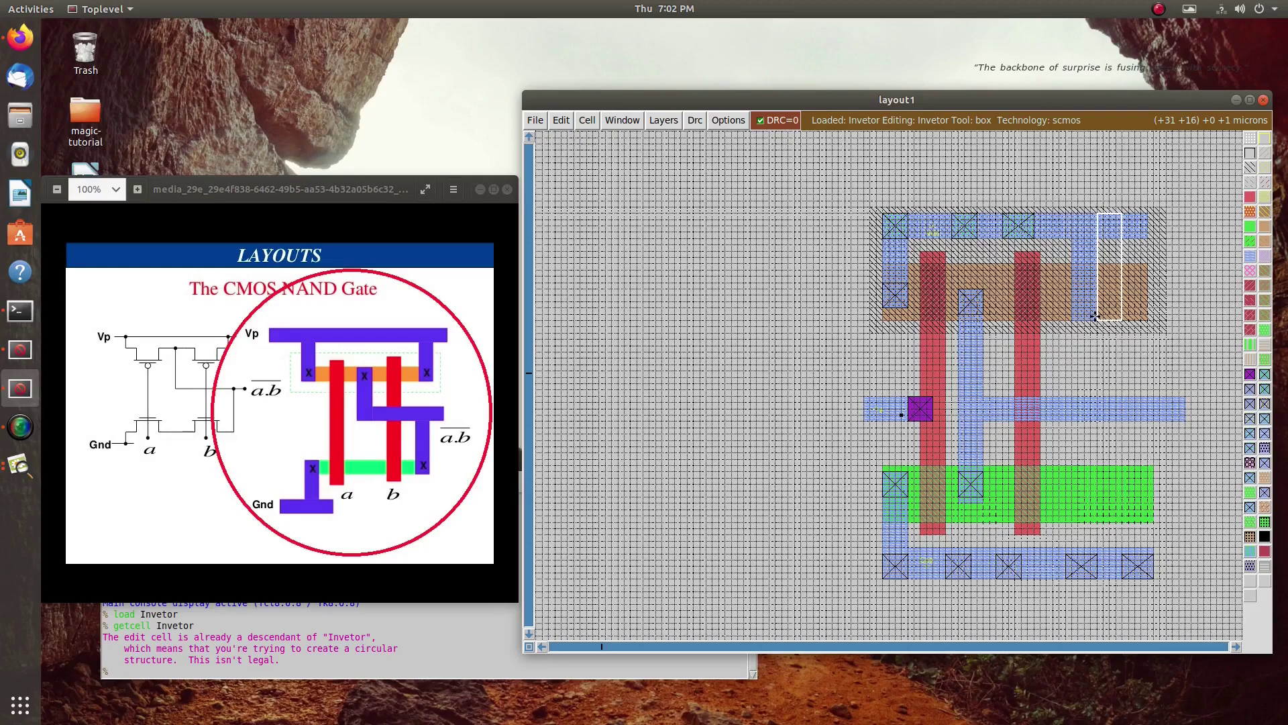
{"action": "right_click", "coordinate": [1097, 320]}
{"action": "right_click", "coordinate": [1106, 226]}
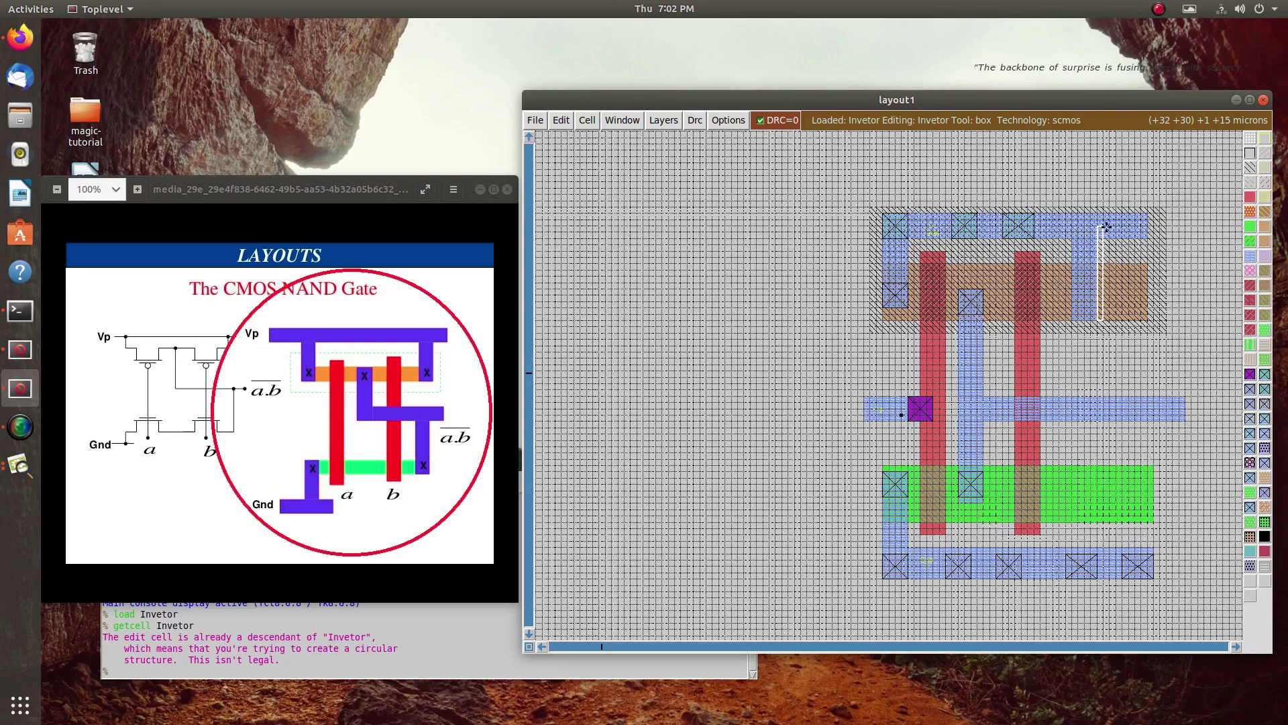
{"action": "left_click", "coordinate": [1073, 345]}
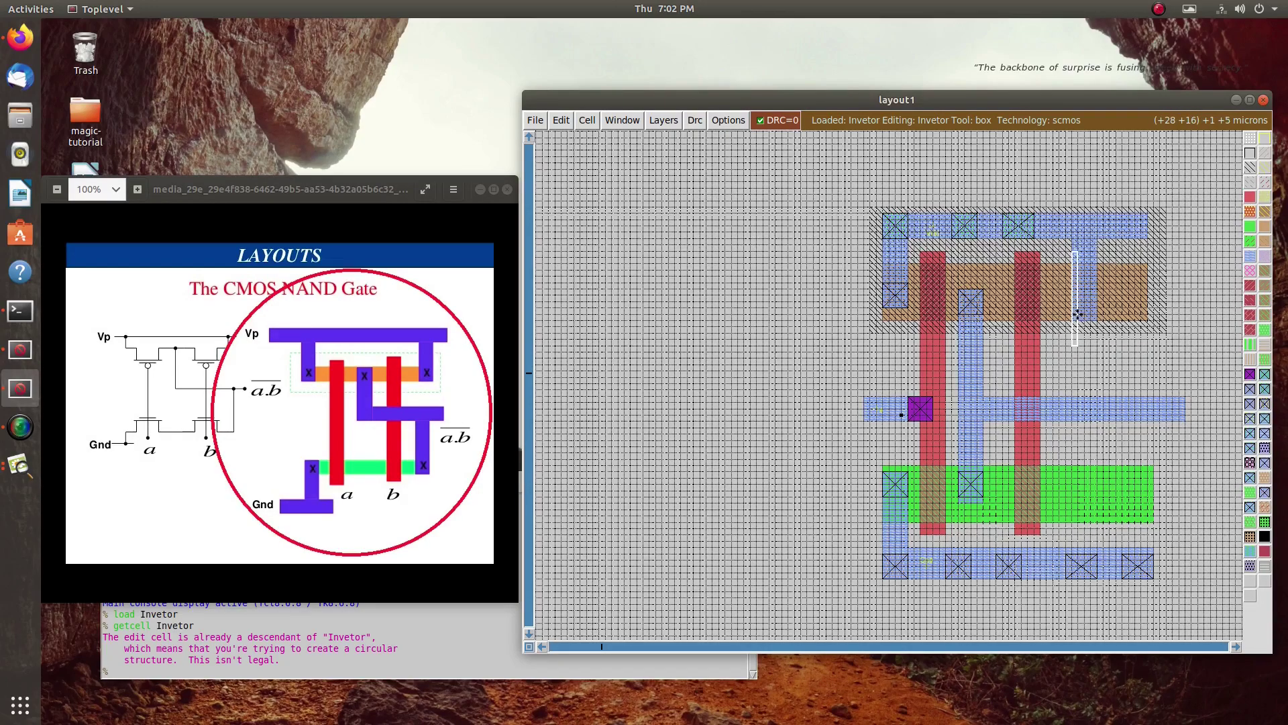
{"action": "left_click", "coordinate": [1073, 322]}
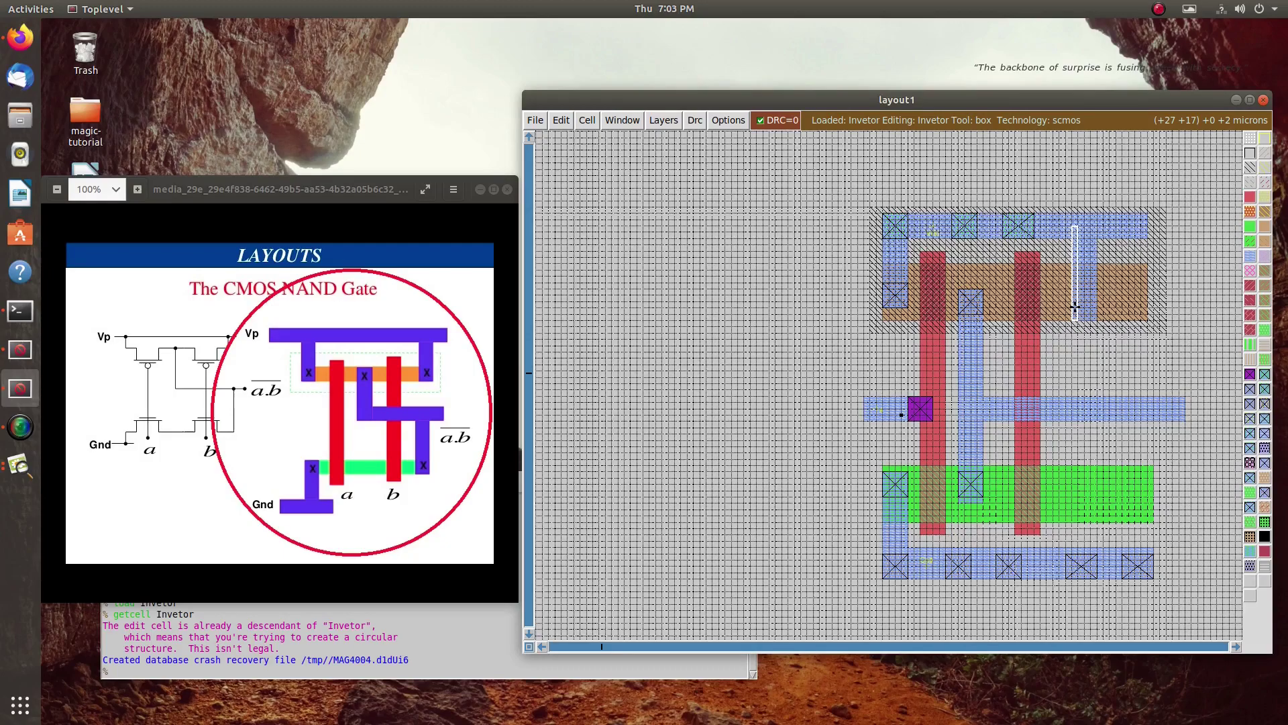
Step: Place a 4 by 4 micron p-diffusion contact on the new metal strap, nearly level with the left strap's contact
{"action": "left_click", "coordinate": [1074, 308]}
{"action": "right_click", "coordinate": [1097, 276]}
{"action": "right_click", "coordinate": [1093, 284]}
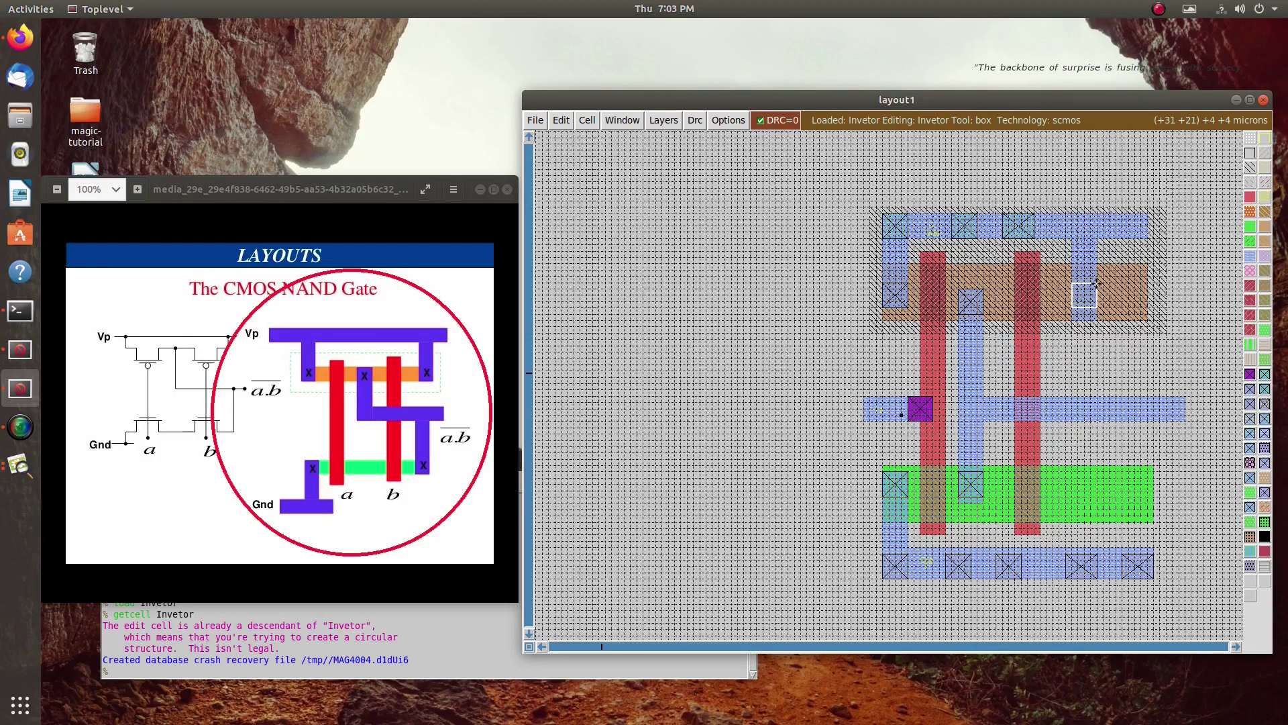
{"action": "middle_click", "coordinate": [888, 297]}
Step: Add another n-well contact, 4 by 4 microns, near the right end of the Vp rail, matching the existing rail contacts
{"action": "left_click", "coordinate": [1122, 357]}
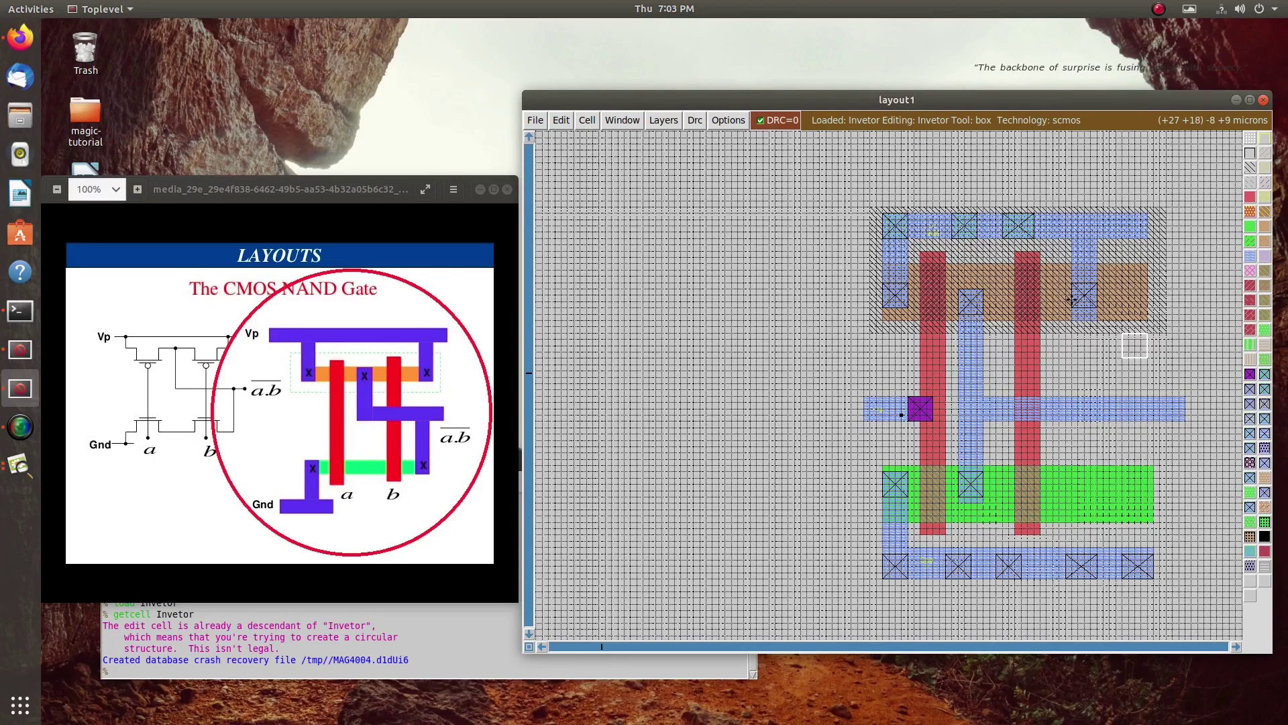
{"action": "left_click", "coordinate": [1109, 238]}
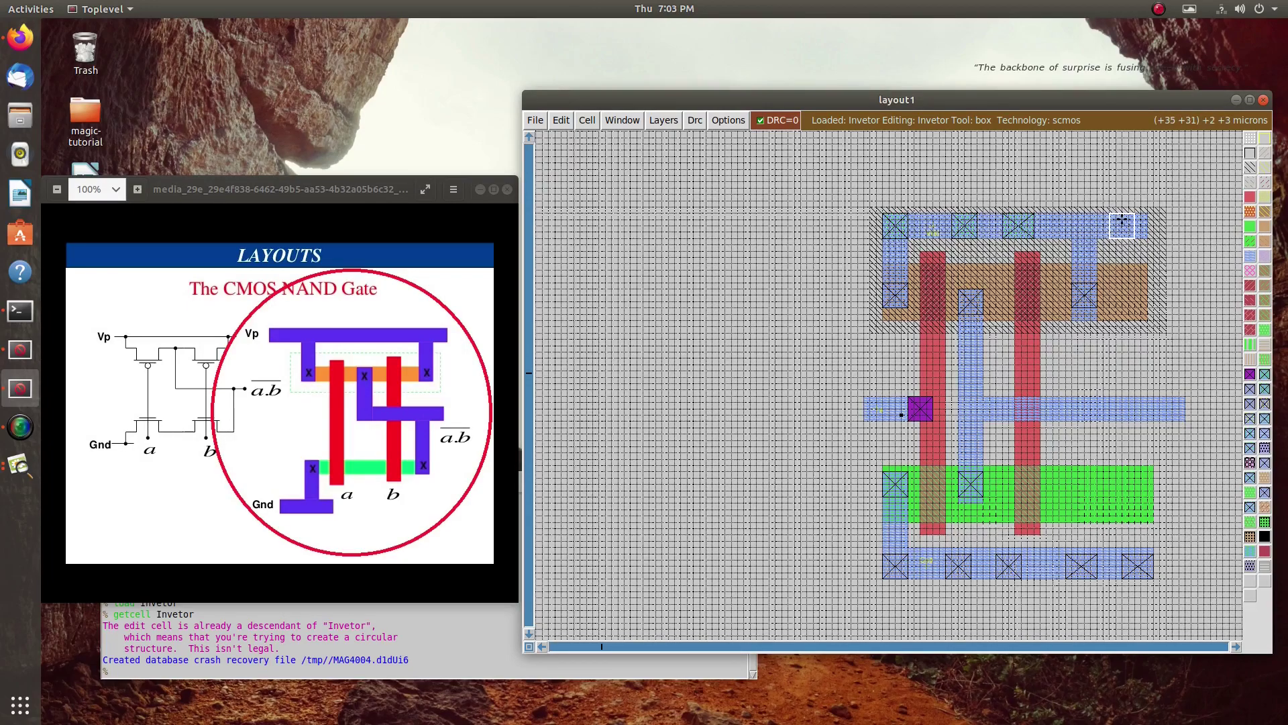
{"action": "middle_click", "coordinate": [1014, 226]}
Step: Select the second polysilicon strip along its full length, 4 by 44 microns, and shift it 2 microns to the right
{"action": "left_click", "coordinate": [1023, 528]}
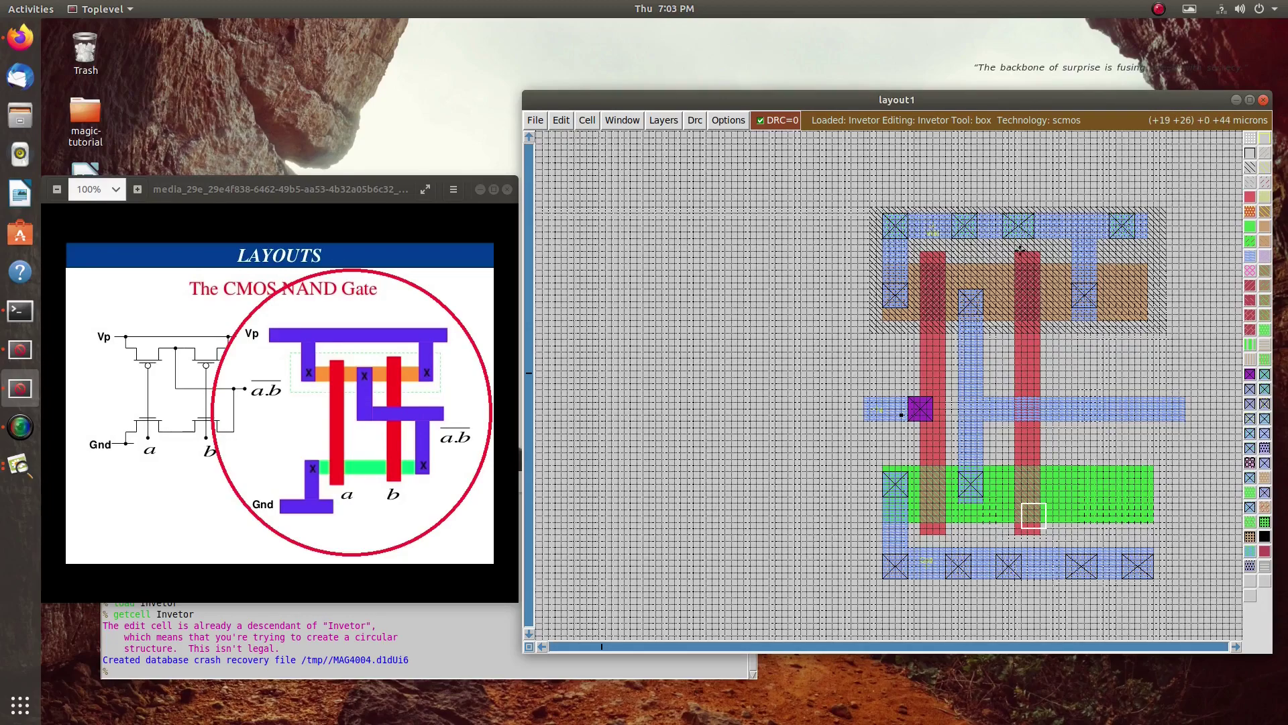
{"action": "right_click", "coordinate": [1040, 252]}
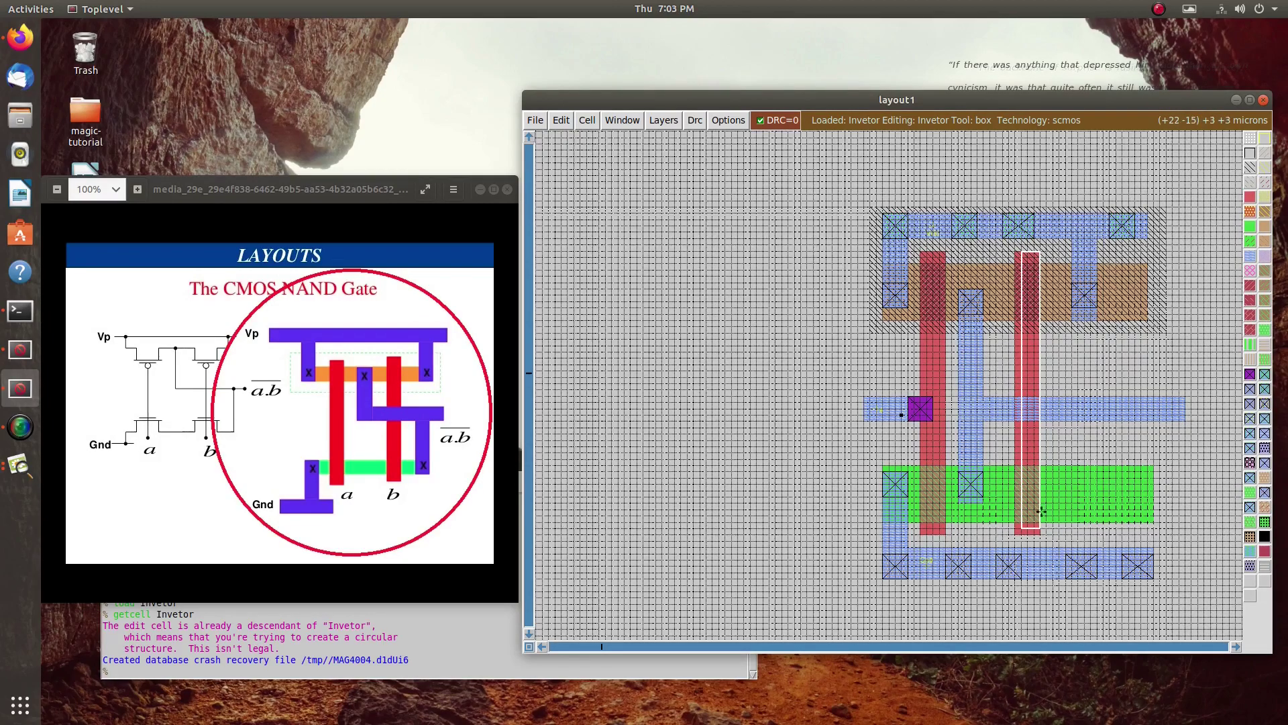
{"action": "right_click", "coordinate": [1040, 252]}
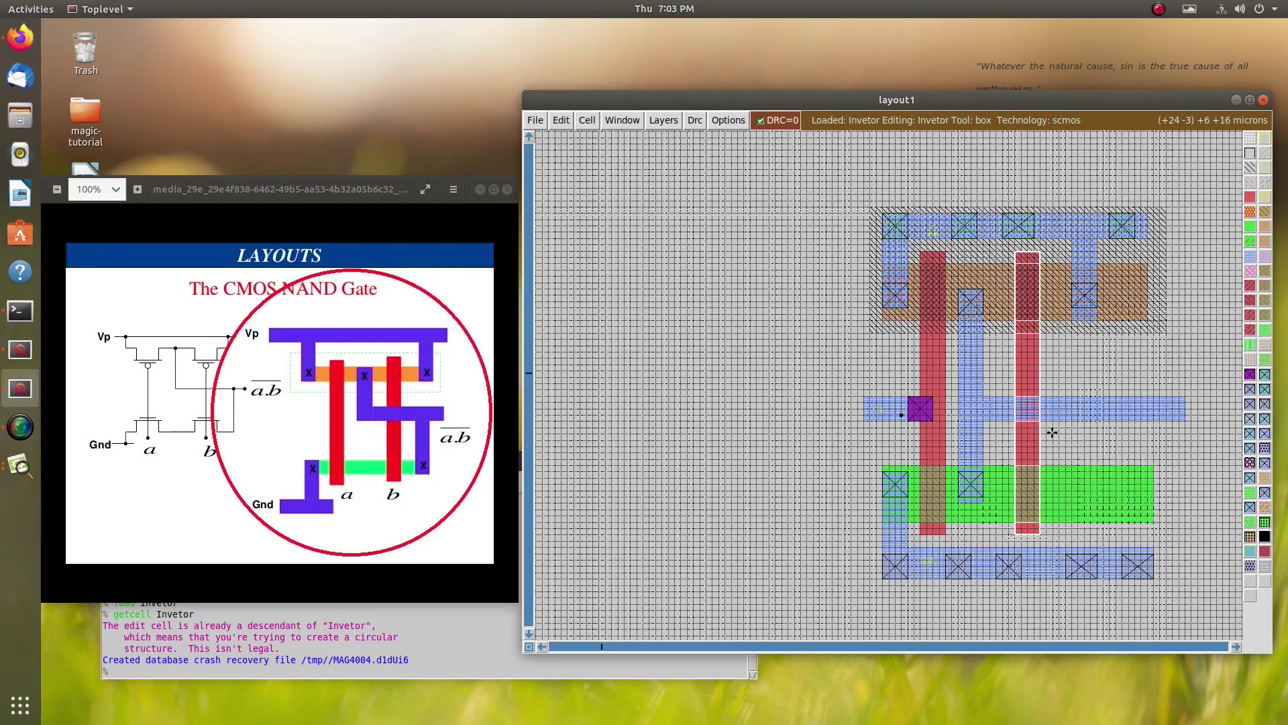
{"action": "key", "text": "KP_6"}
{"action": "key", "text": "KP_6"}
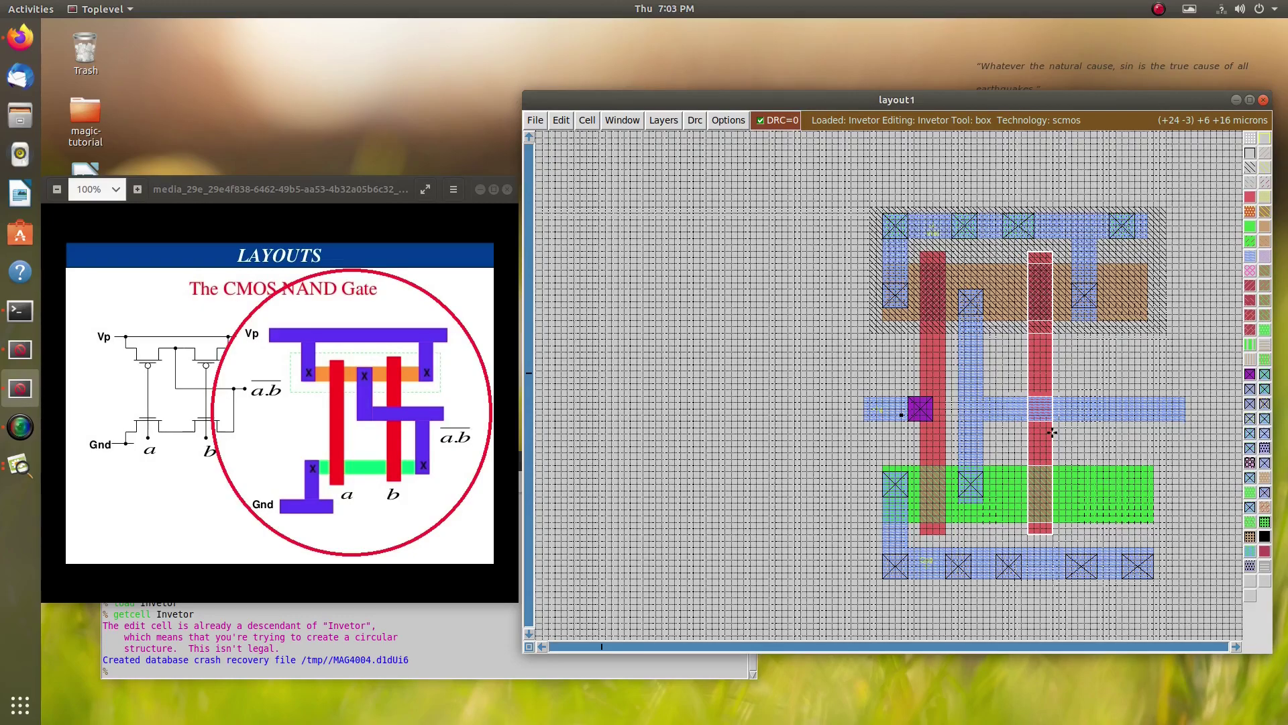
Step: Paint a 7 by 4 micron horizontal metal stub above the output rail, overlapping the left half of the second polysilicon strip
{"action": "left_click", "coordinate": [1077, 378]}
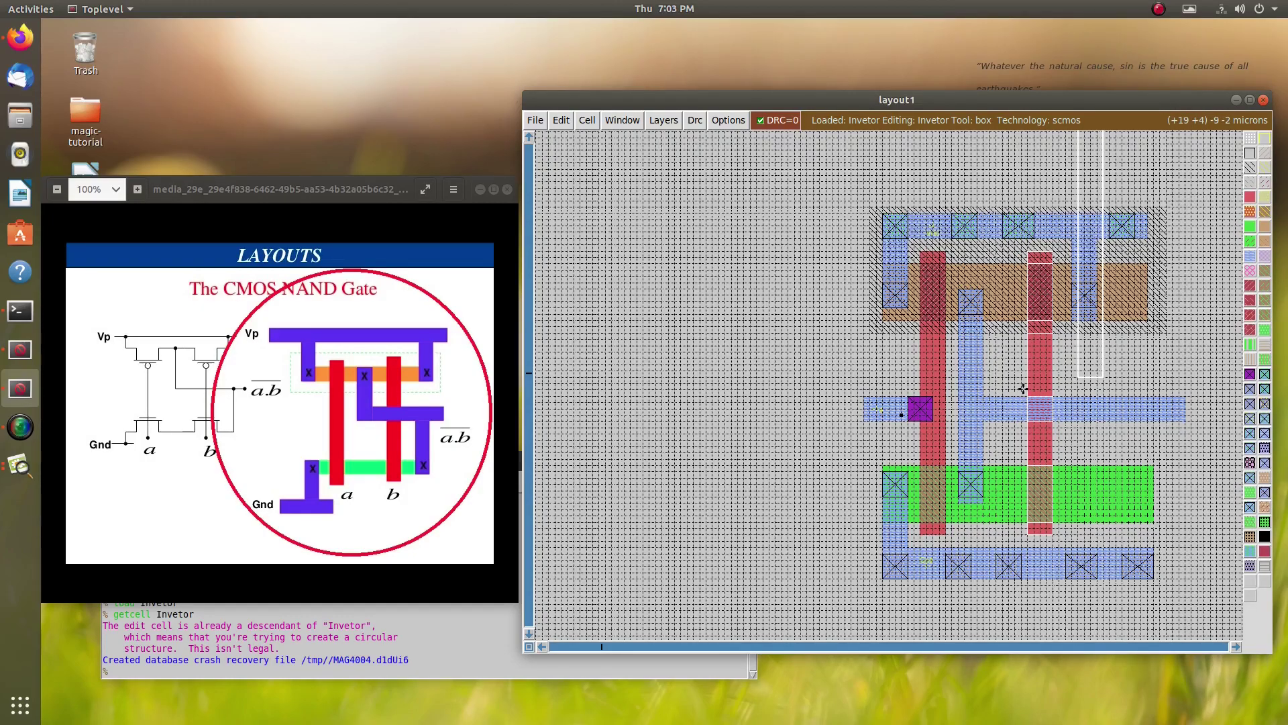
{"action": "left_click", "coordinate": [999, 381]}
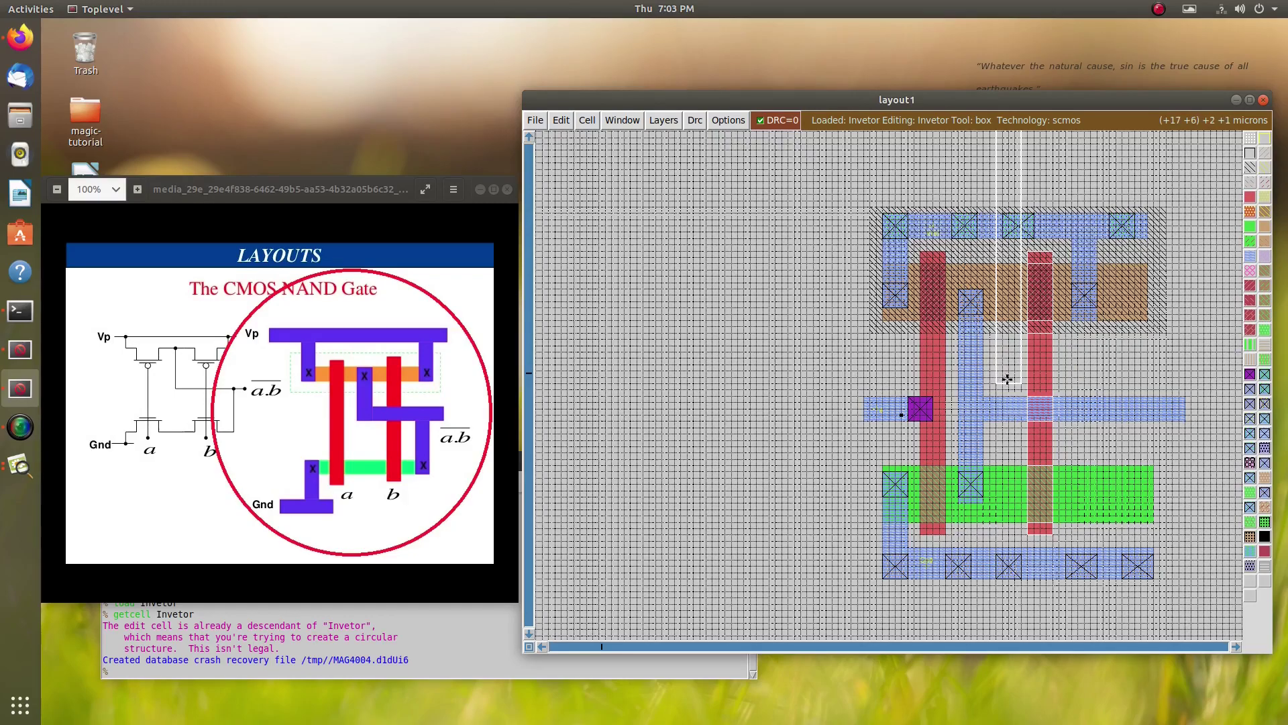
{"action": "right_click", "coordinate": [1035, 359]}
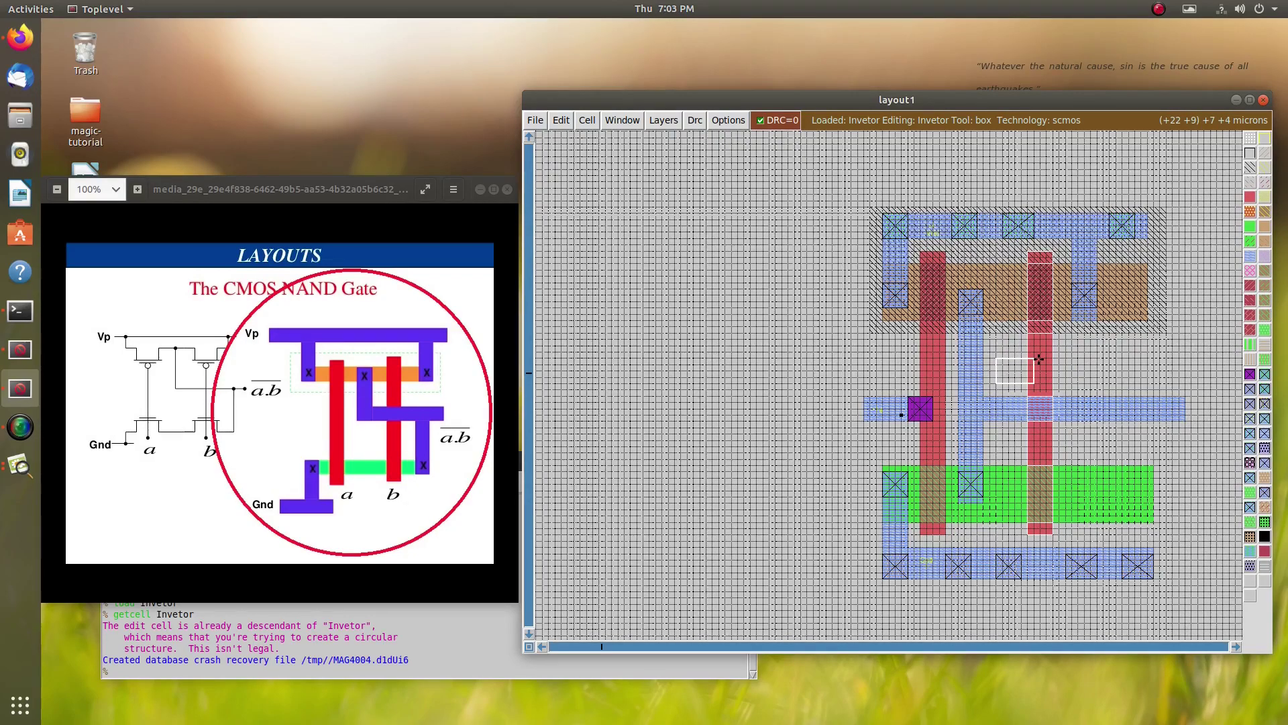
{"action": "right_click", "coordinate": [1040, 359]}
{"action": "middle_click", "coordinate": [977, 414]}
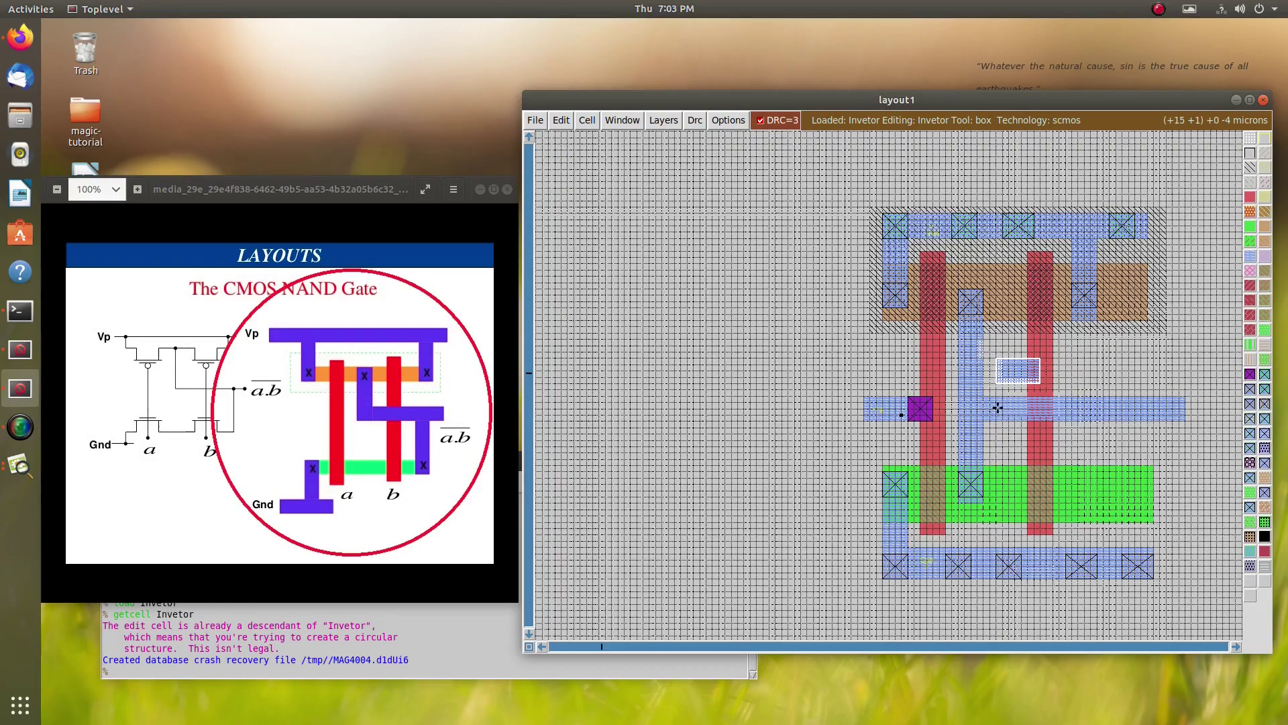
Step: Shift the right-hand metal strap below the Vp rail, with its p-diffusion contact, 2 microns to the right
{"action": "left_click", "coordinate": [1077, 318]}
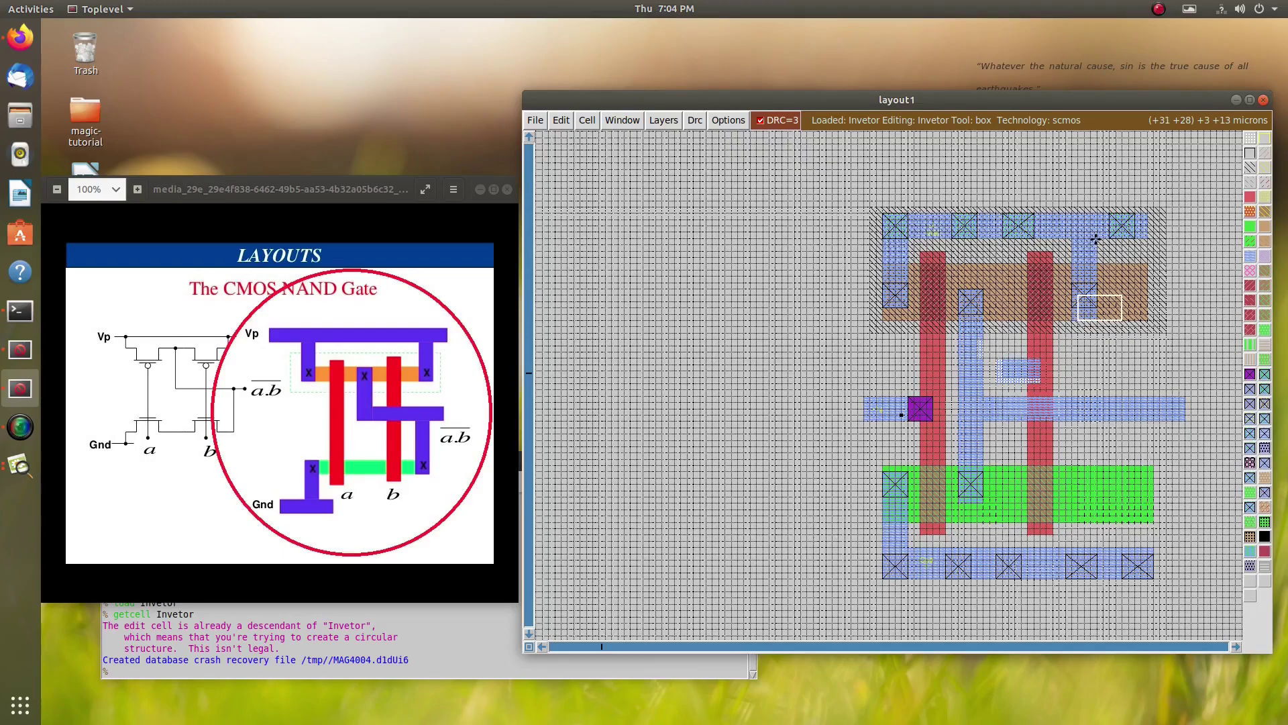
{"action": "right_click", "coordinate": [1094, 239]}
{"action": "left_click", "coordinate": [1072, 320]}
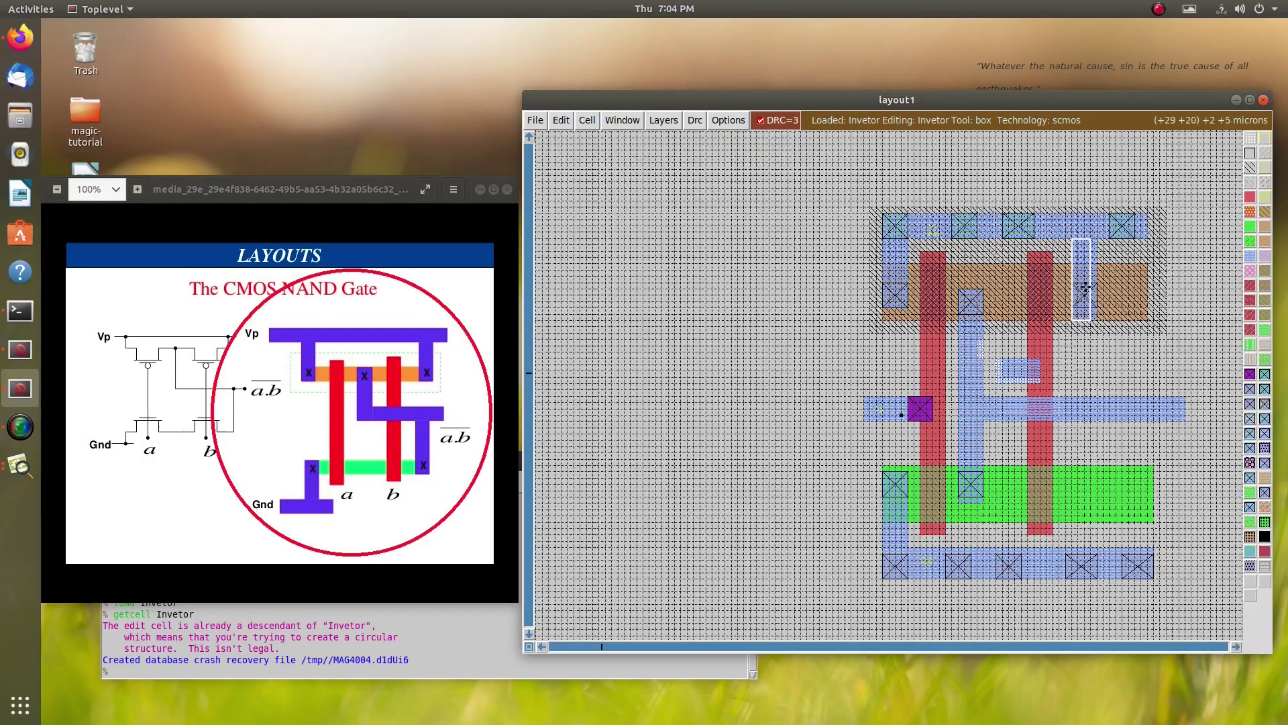
{"action": "right_click", "coordinate": [1097, 239]}
{"action": "key", "text": "m"}
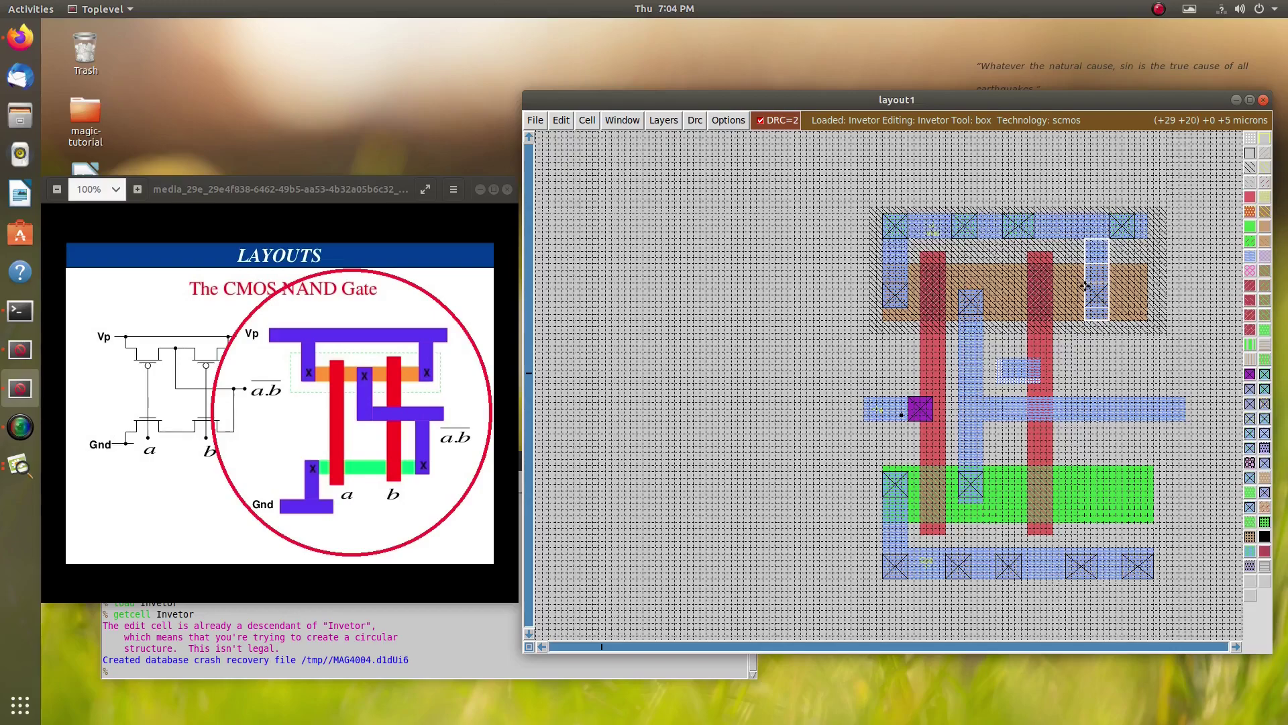
Step: Shift the second polysilicon strip another 2 microns to the right, stretching the metal stub's overlapping end along with it
{"action": "left_click", "coordinate": [1027, 534]}
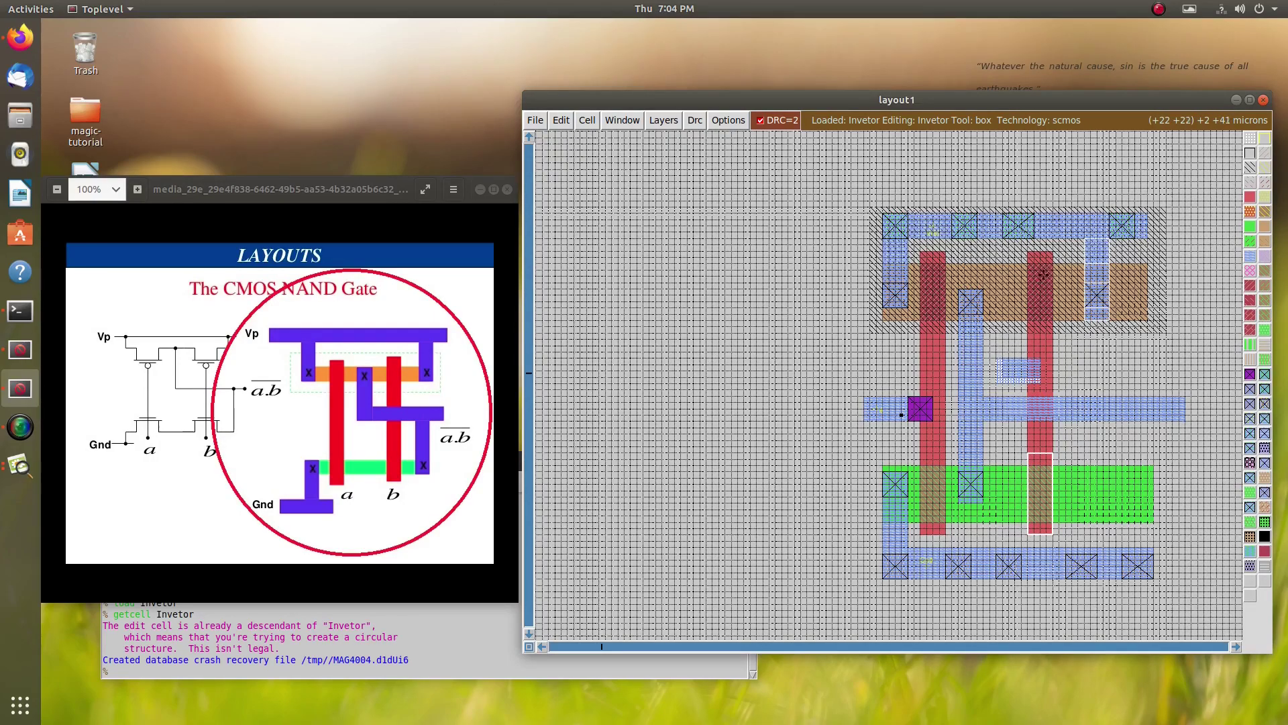
{"action": "right_click", "coordinate": [1052, 249]}
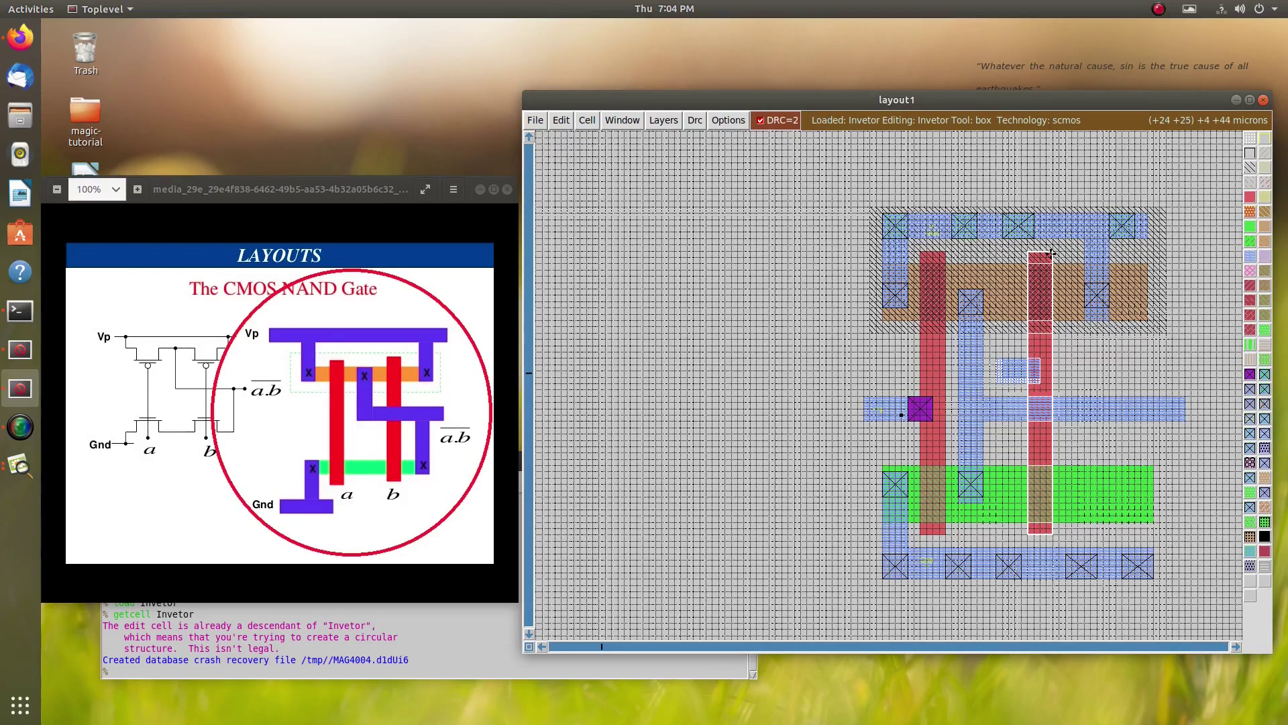
{"action": "key", "text": "t"}
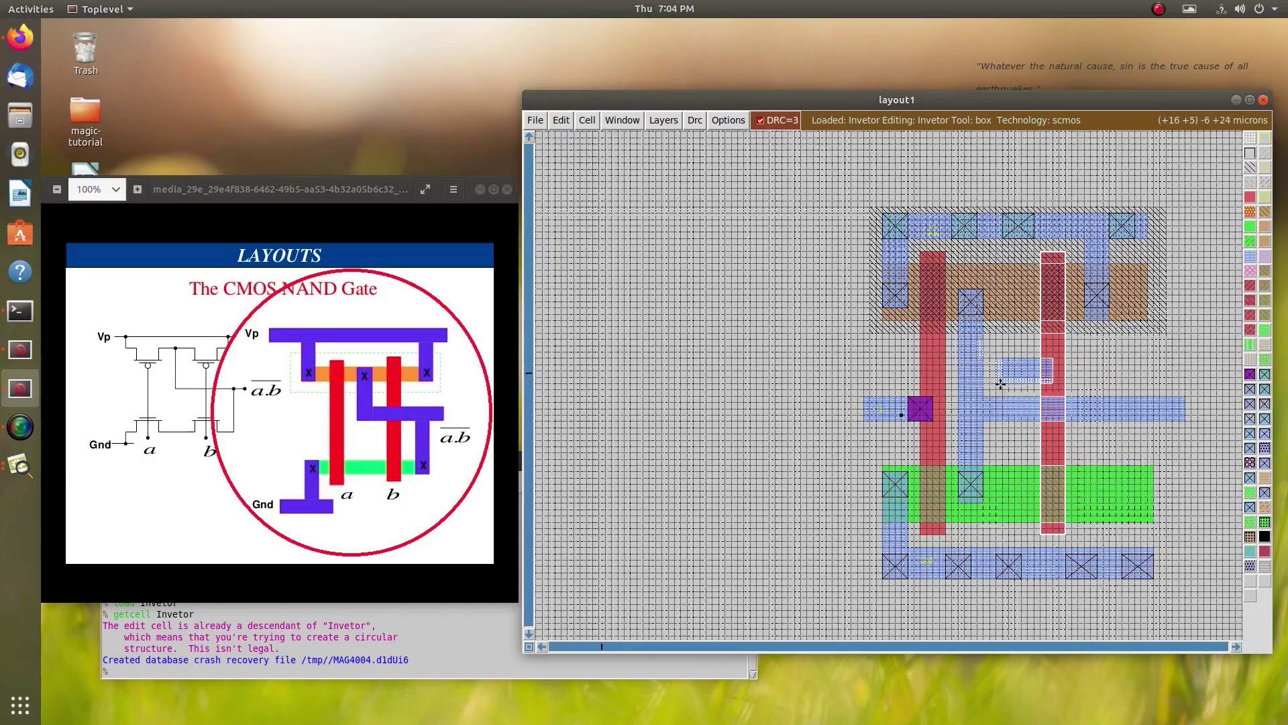
Step: Trim 2 microns of metal off the left end of the stub beside the second polysilicon strip
{"action": "left_click", "coordinate": [1001, 377]}
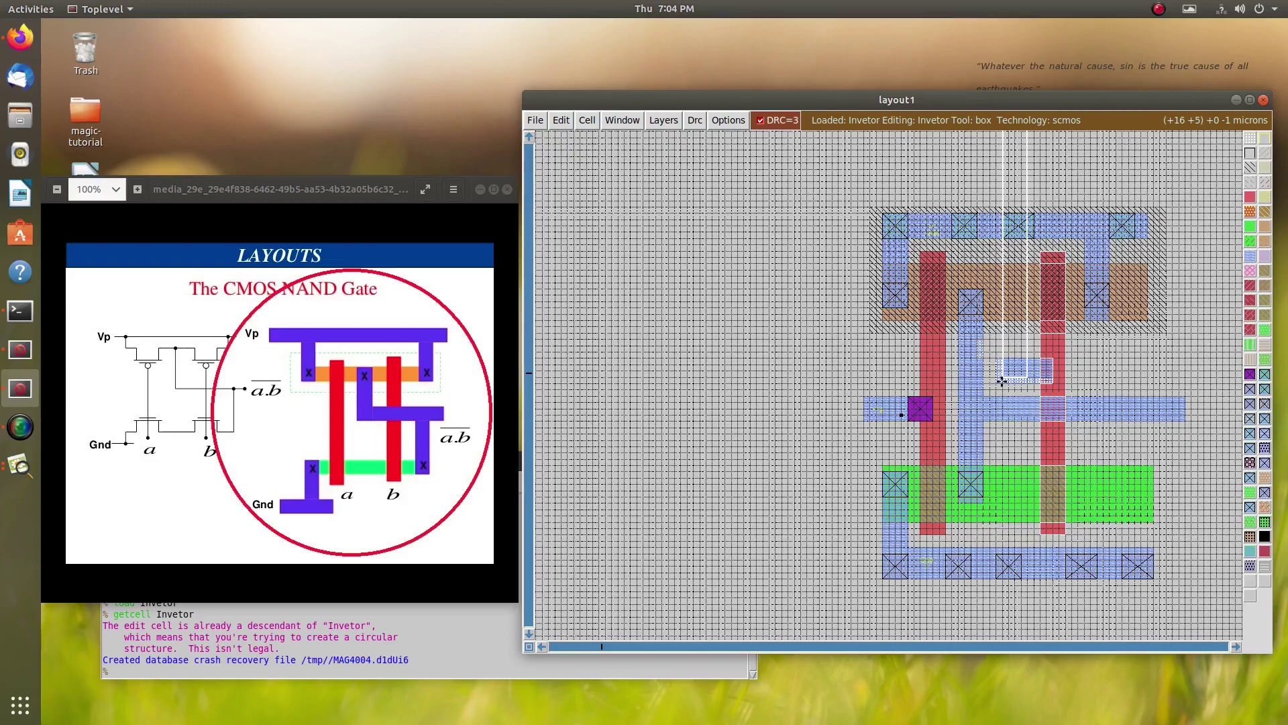
{"action": "right_click", "coordinate": [1006, 356]}
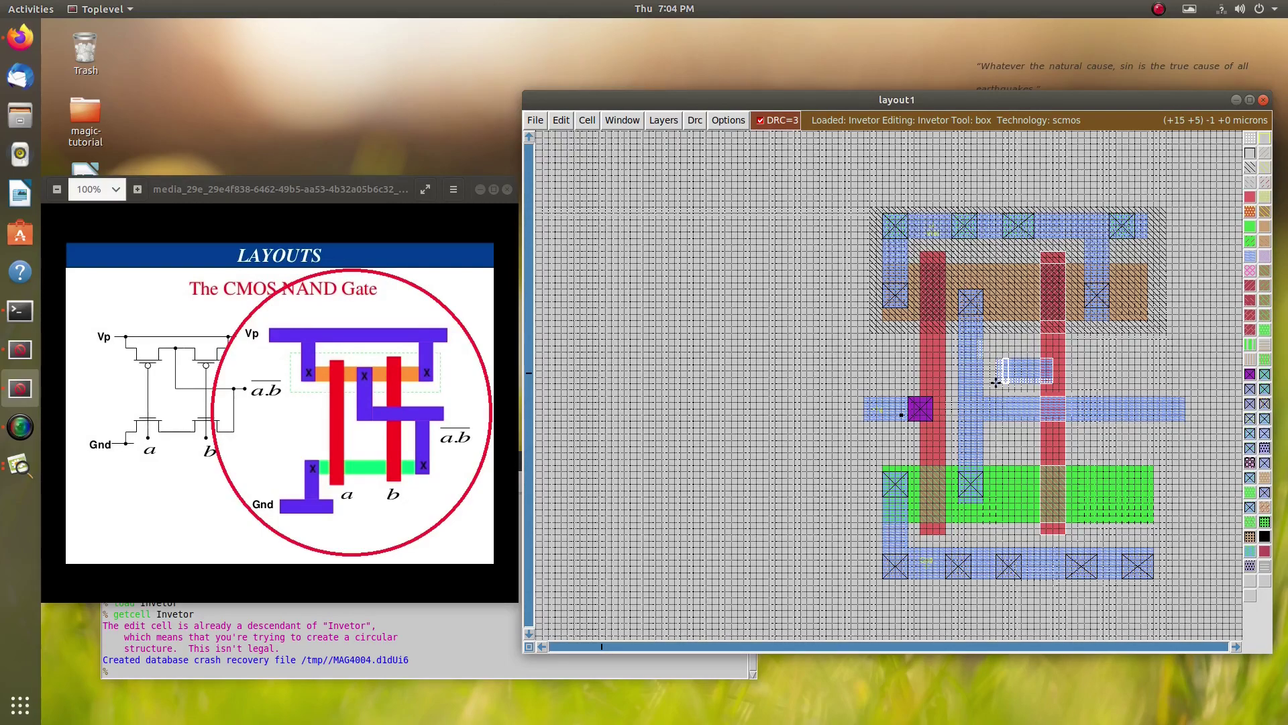
{"action": "left_click", "coordinate": [998, 380]}
{"action": "left_click", "coordinate": [1114, 369]}
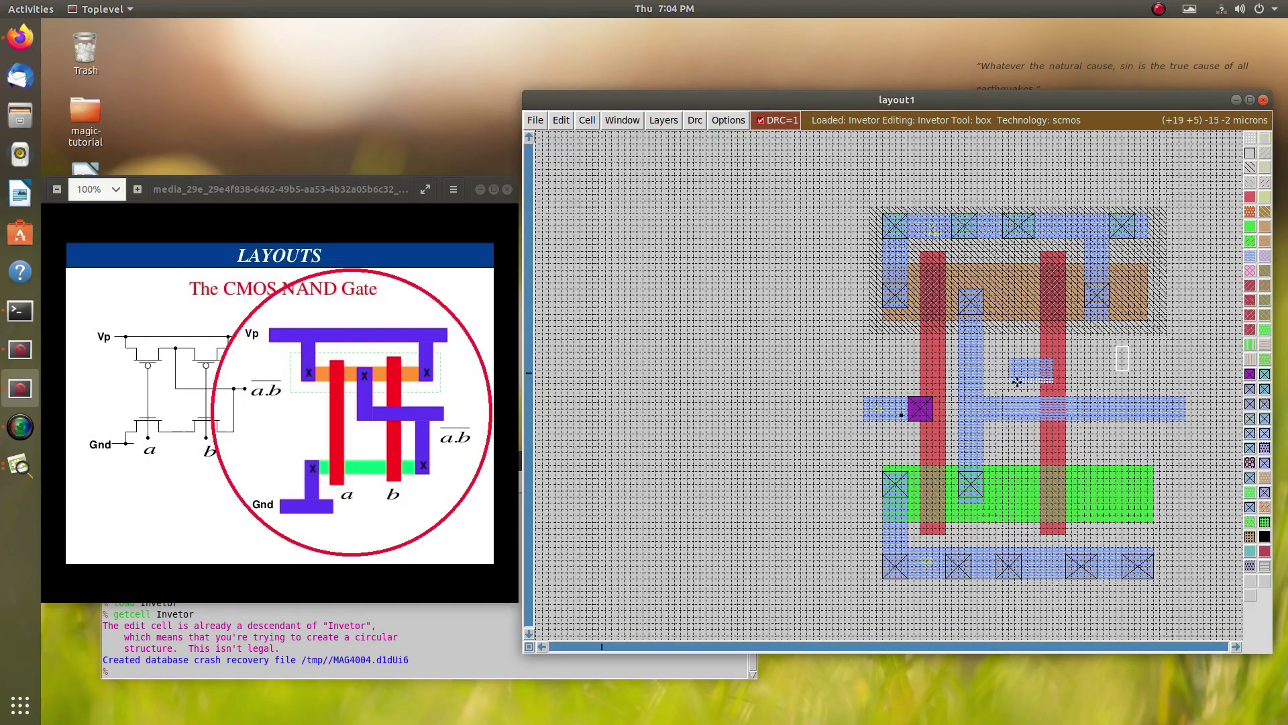
Step: Move the 7 by 4 micron metal stub up 1 micron, away from the output metal rail
{"action": "left_click", "coordinate": [1010, 383]}
{"action": "right_click", "coordinate": [1053, 359]}
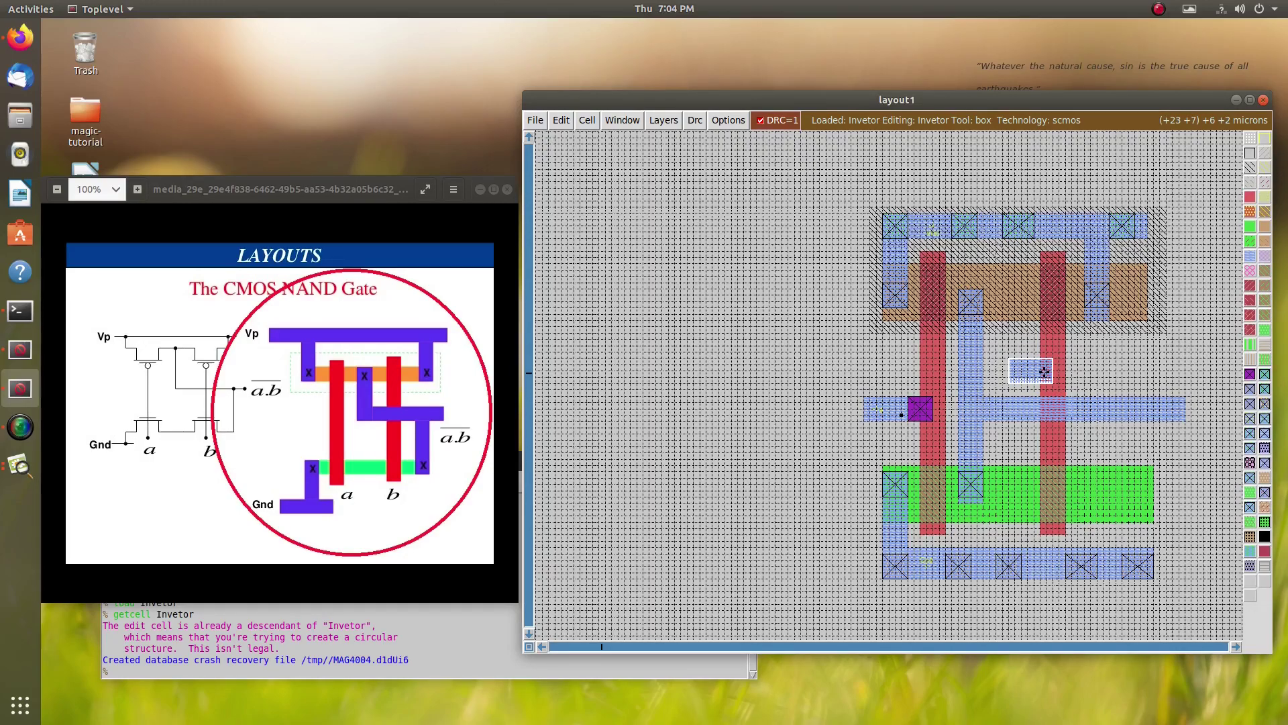
{"action": "key", "text": "Up"}
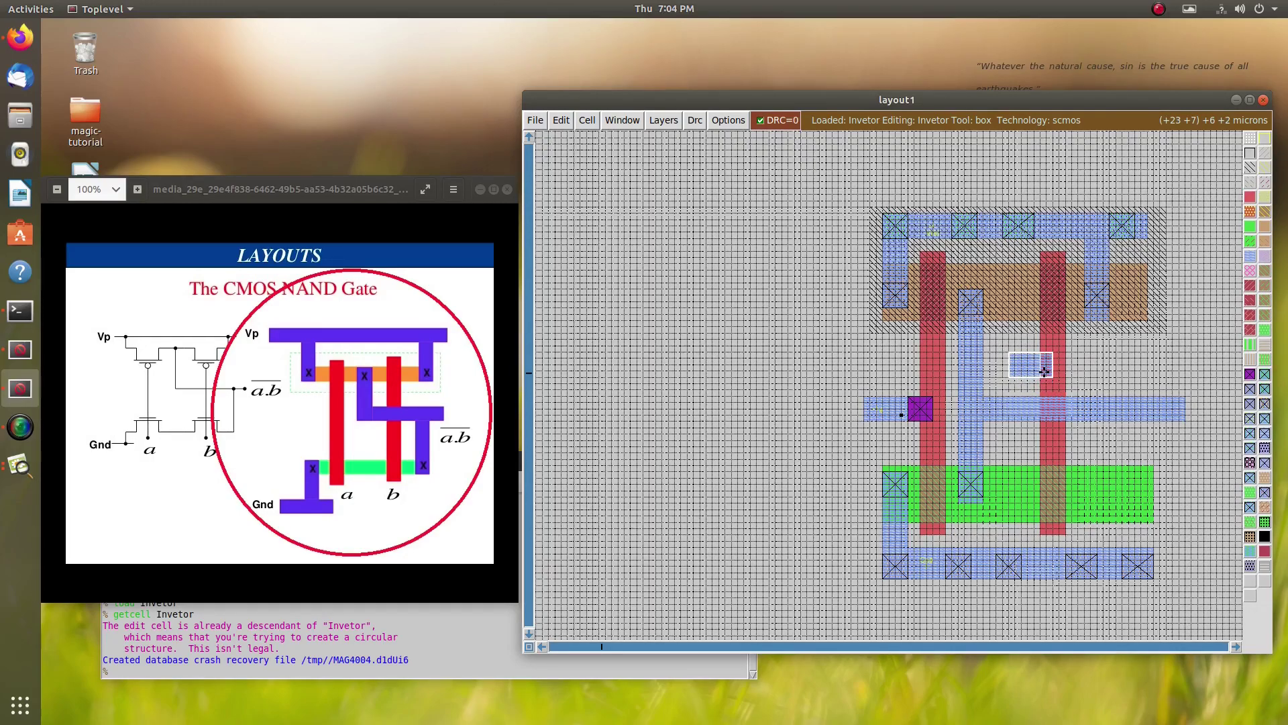
{"action": "left_click", "coordinate": [1115, 371]}
{"action": "left_click", "coordinate": [1091, 384]}
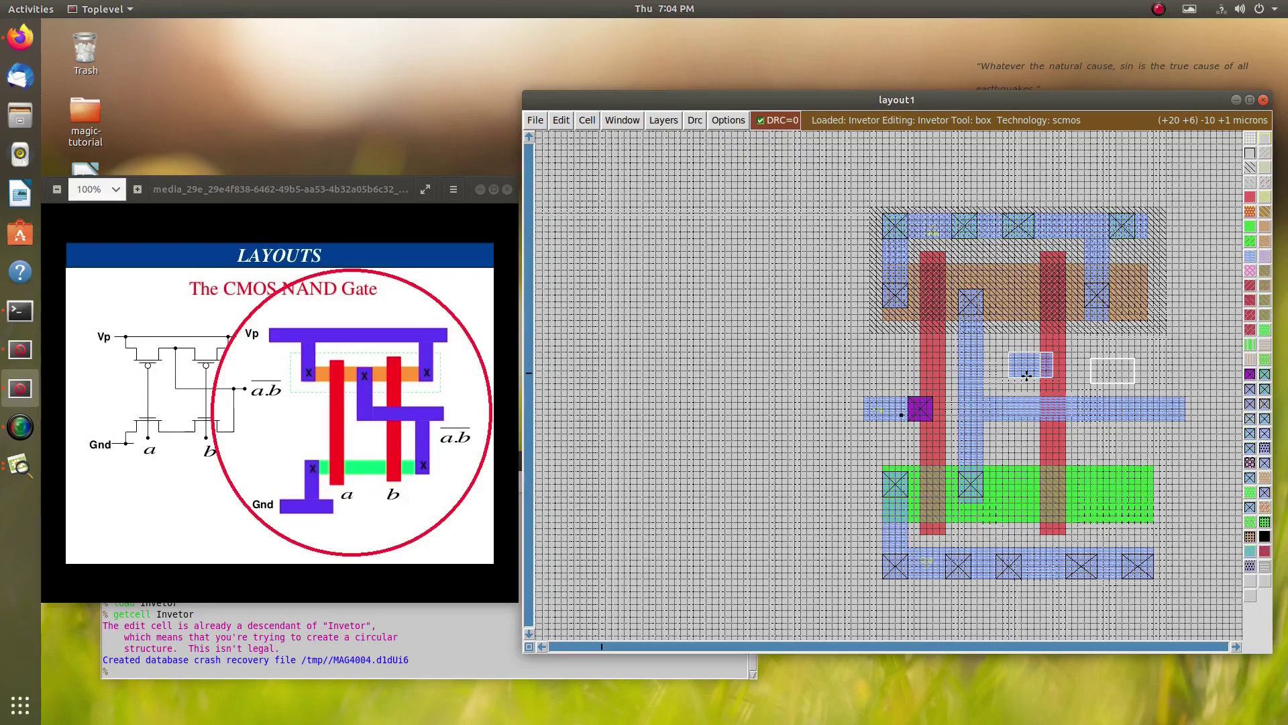
Step: Place a 4 by 4 micron polysilicon contact on the stub's right end, copying the contact type of the first input
{"action": "key", "text": "z"}
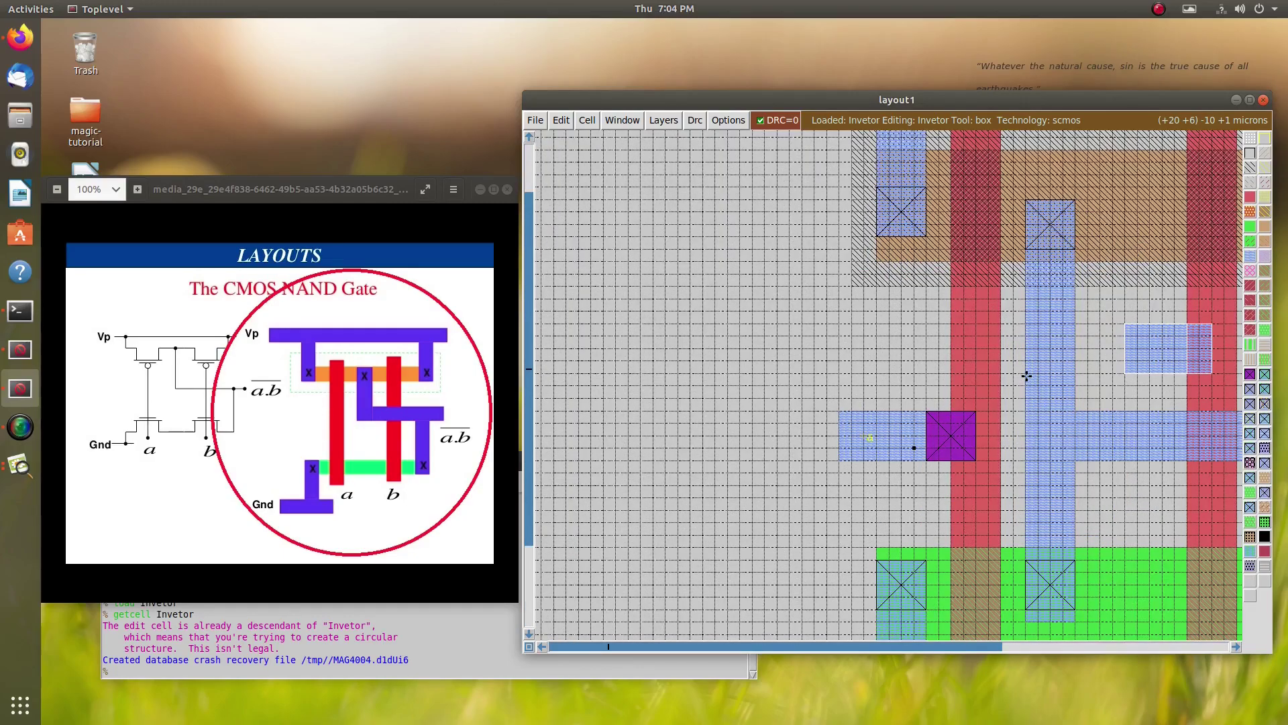
{"action": "left_click", "coordinate": [1164, 370]}
{"action": "right_click", "coordinate": [1210, 324]}
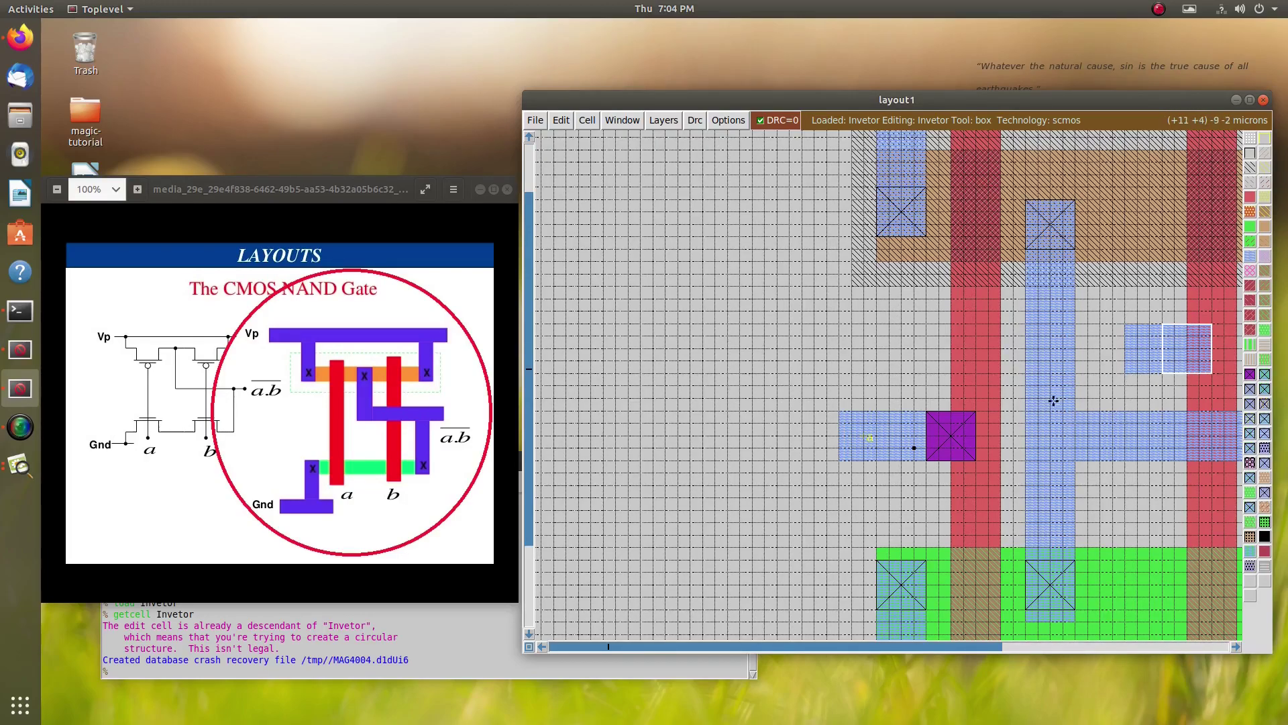
{"action": "middle_click", "coordinate": [949, 451]}
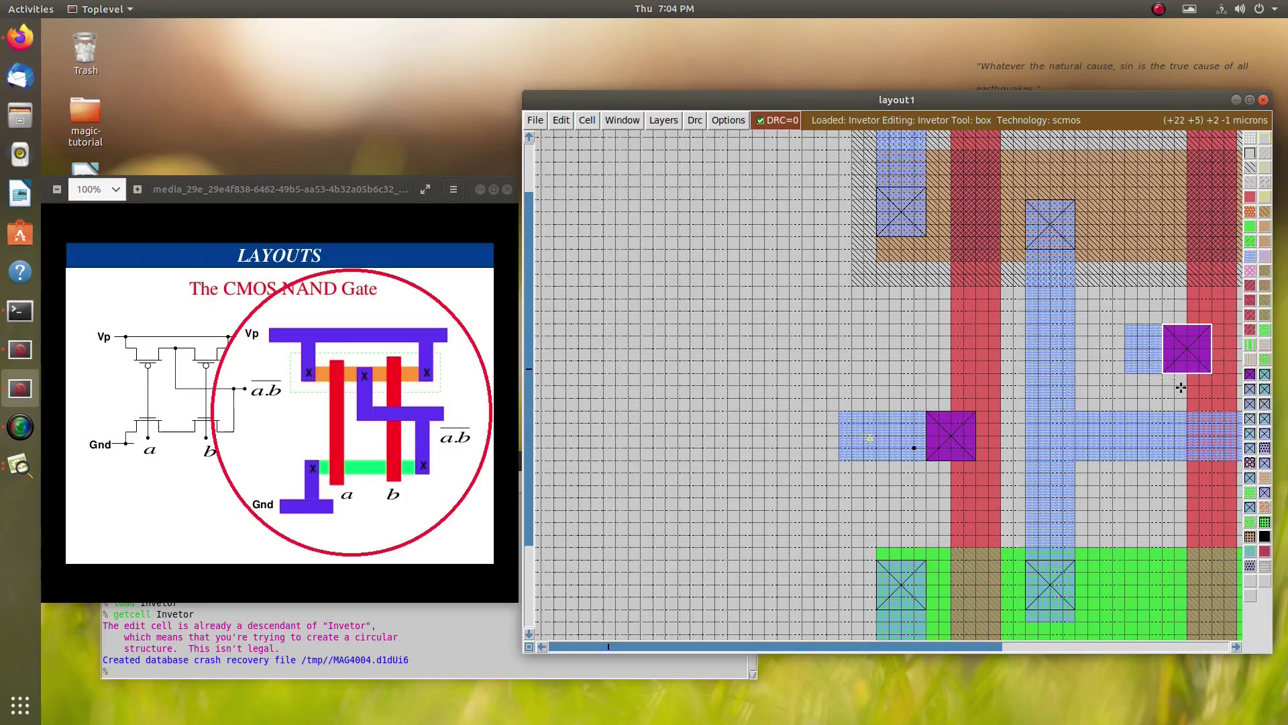
{"action": "left_click", "coordinate": [1109, 393]}
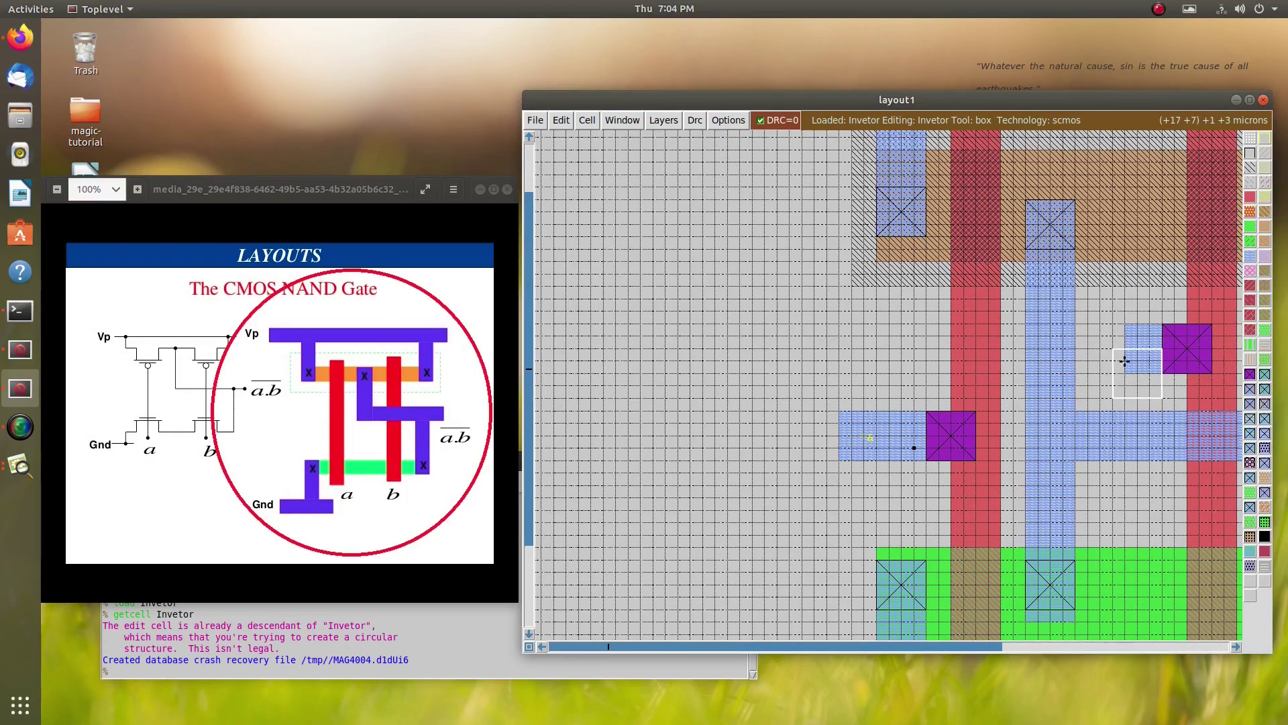
{"action": "left_click", "coordinate": [1099, 385]}
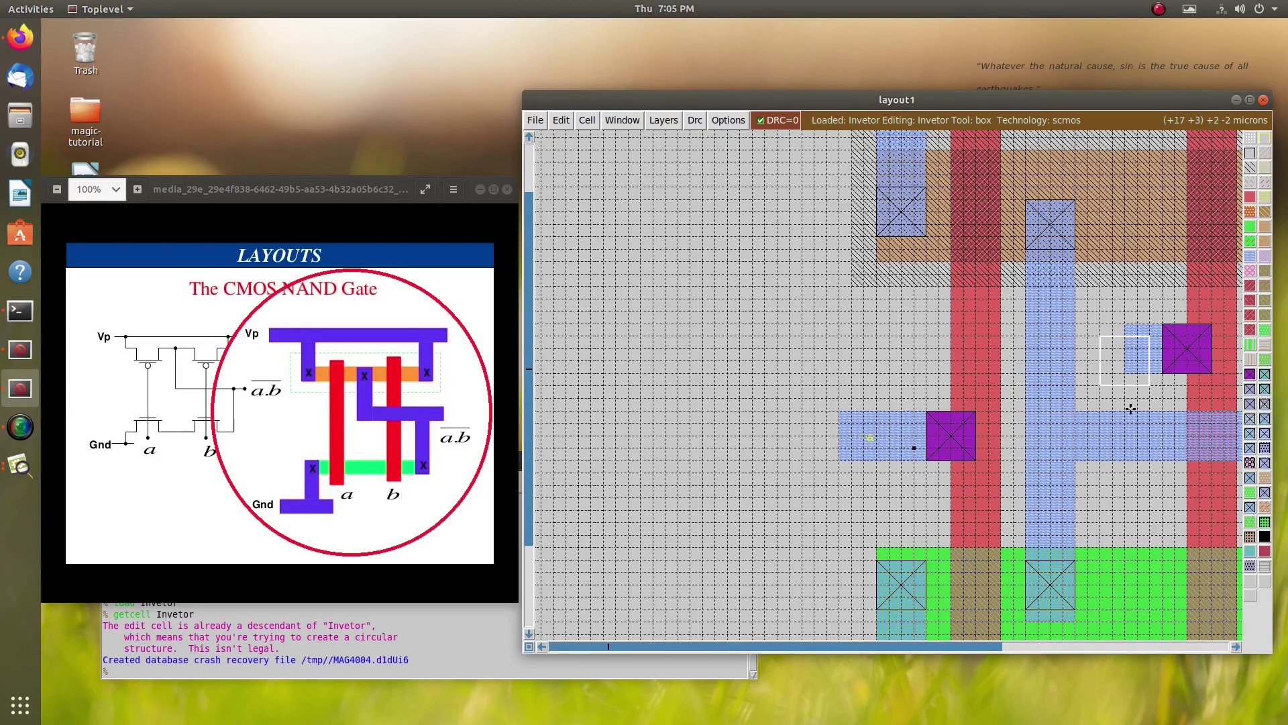
Step: Paint a vertical metal strap, 4 by 16 microns, from the output rail down into the n-diffusion, 7 microns right of the second polysilicon strip
{"action": "scroll", "coordinate": [1115, 395], "scroll_direction": "down", "scroll_amount": 2}
{"action": "scroll", "coordinate": [1101, 413], "scroll_direction": "up", "scroll_amount": 1}
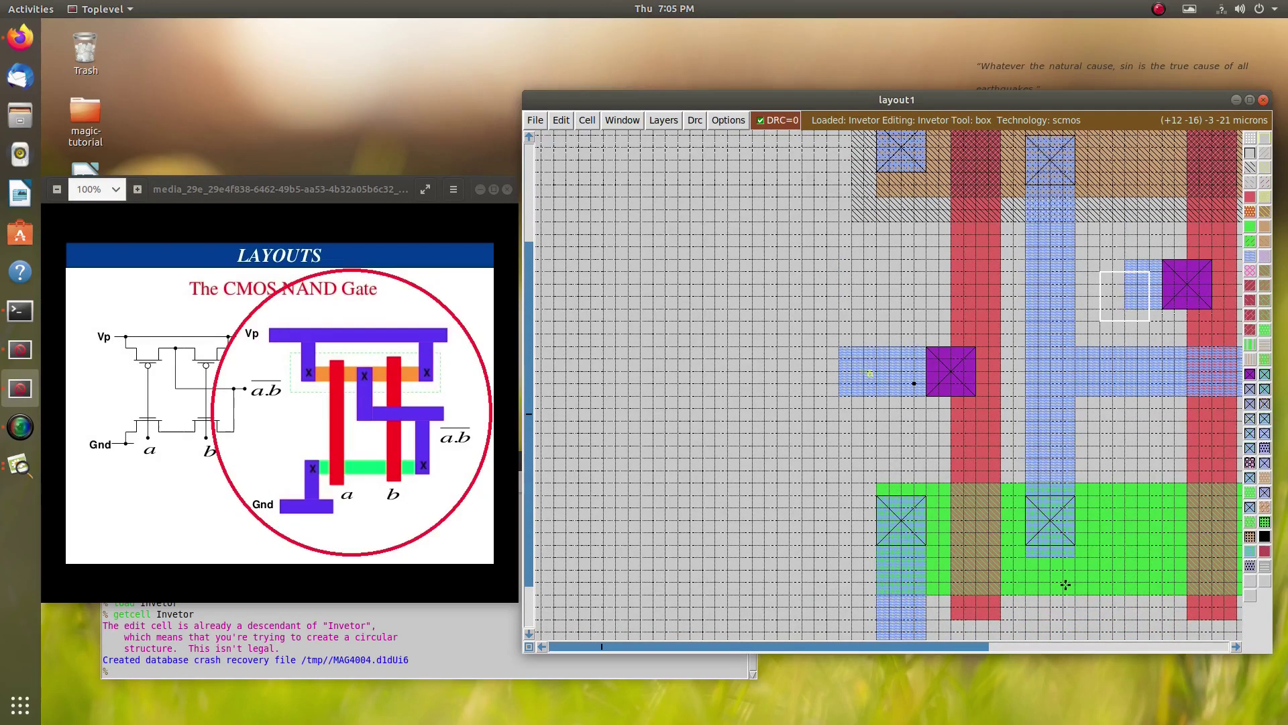
{"action": "scroll", "coordinate": [1065, 584], "scroll_direction": "right", "scroll_amount": 5, "text": "shift"}
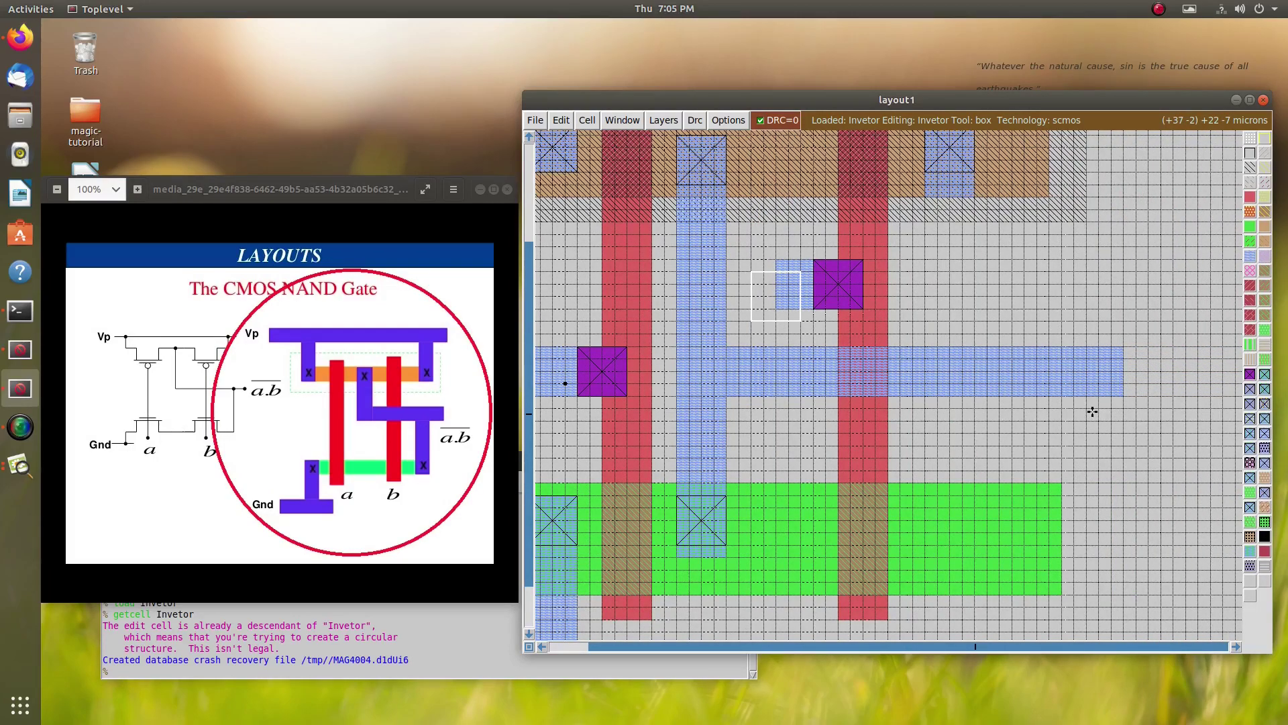
{"action": "scroll", "coordinate": [1092, 410], "scroll_direction": "left", "scroll_amount": 1, "text": "shift"}
{"action": "scroll", "coordinate": [1087, 399], "scroll_direction": "right", "scroll_amount": 1, "text": "shift"}
{"action": "left_click", "coordinate": [973, 543]}
{"action": "right_click", "coordinate": [1011, 349]}
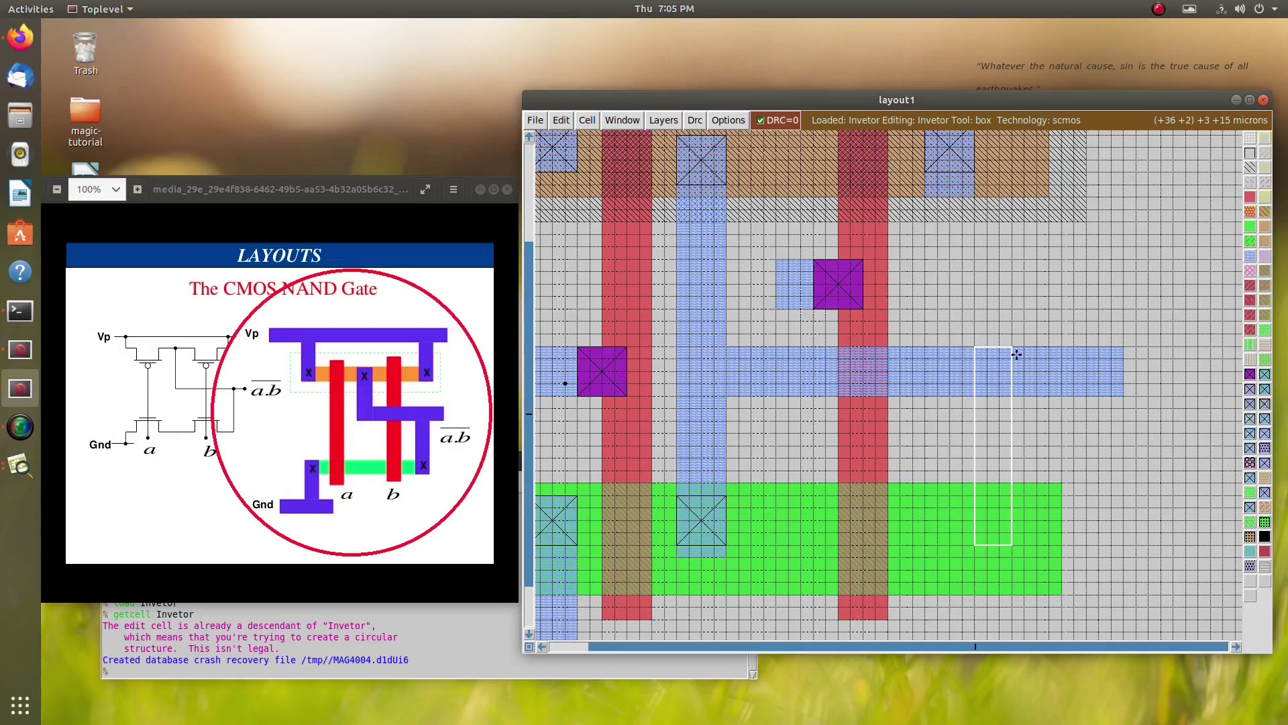
{"action": "right_click", "coordinate": [1024, 348]}
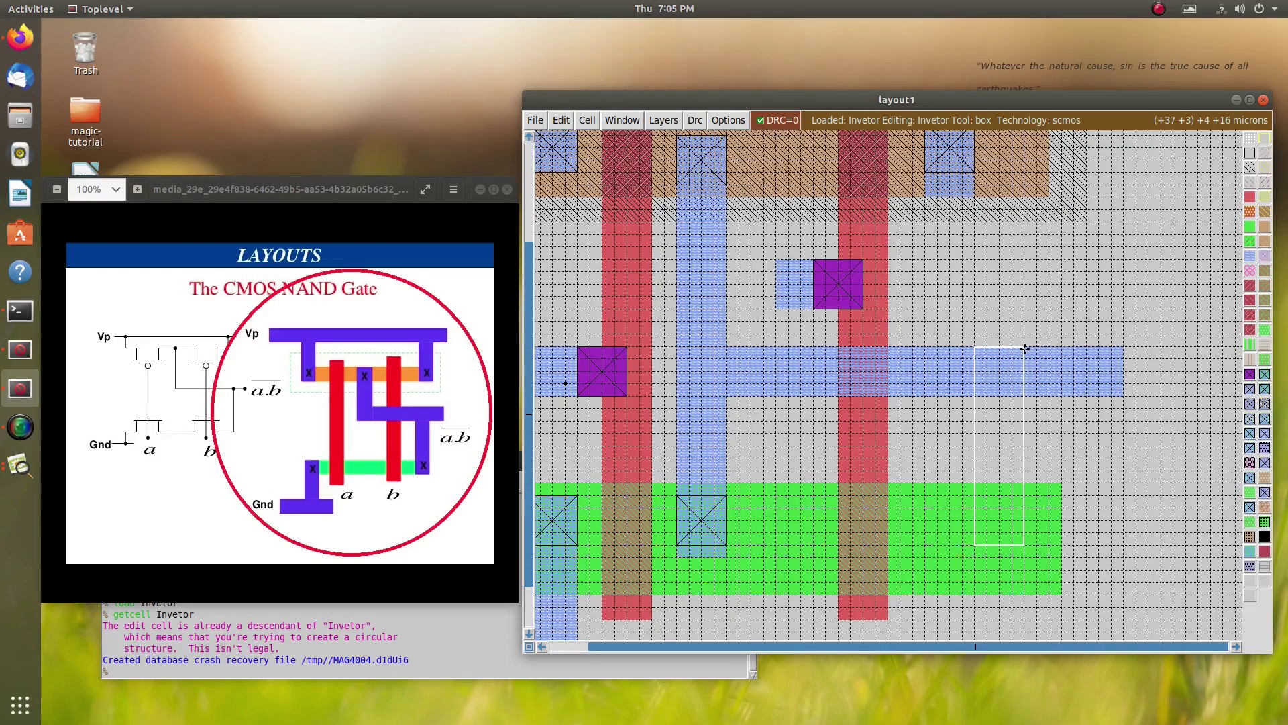
{"action": "middle_click", "coordinate": [702, 456]}
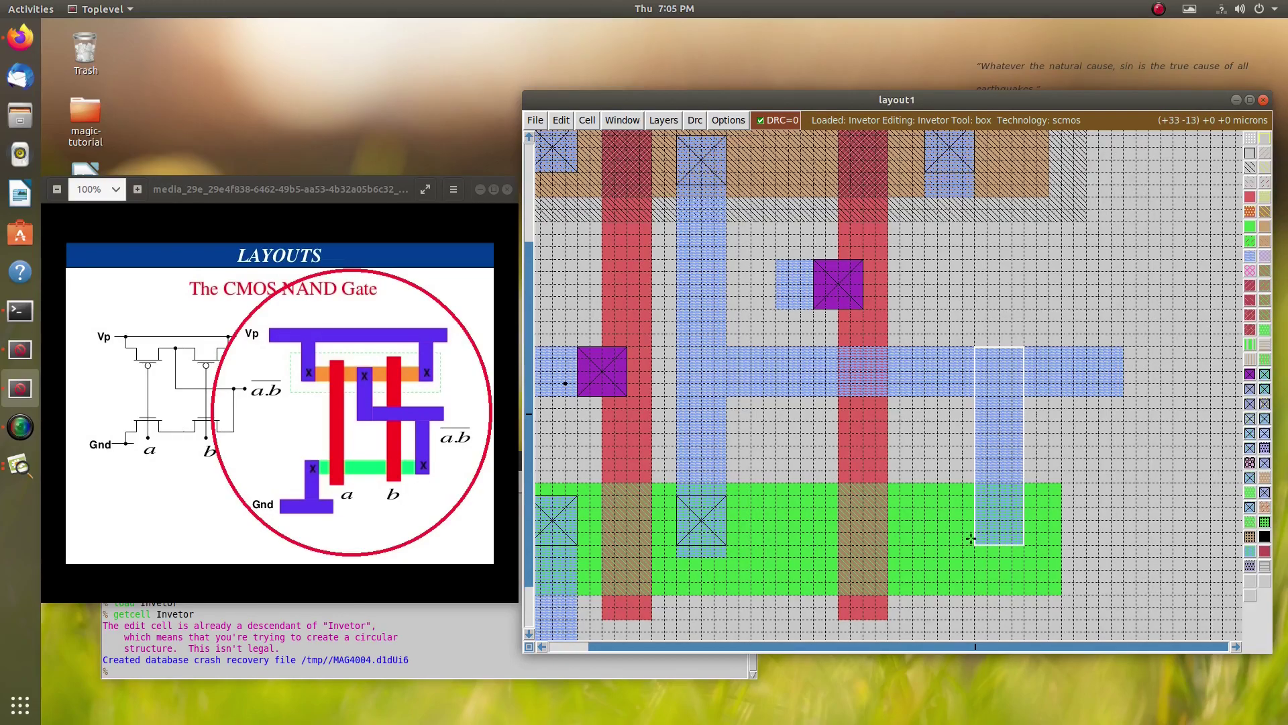
Step: Place a 4 by 4 micron n-diffusion contact at the lower end of the new metal strap
{"action": "right_click", "coordinate": [1023, 494]}
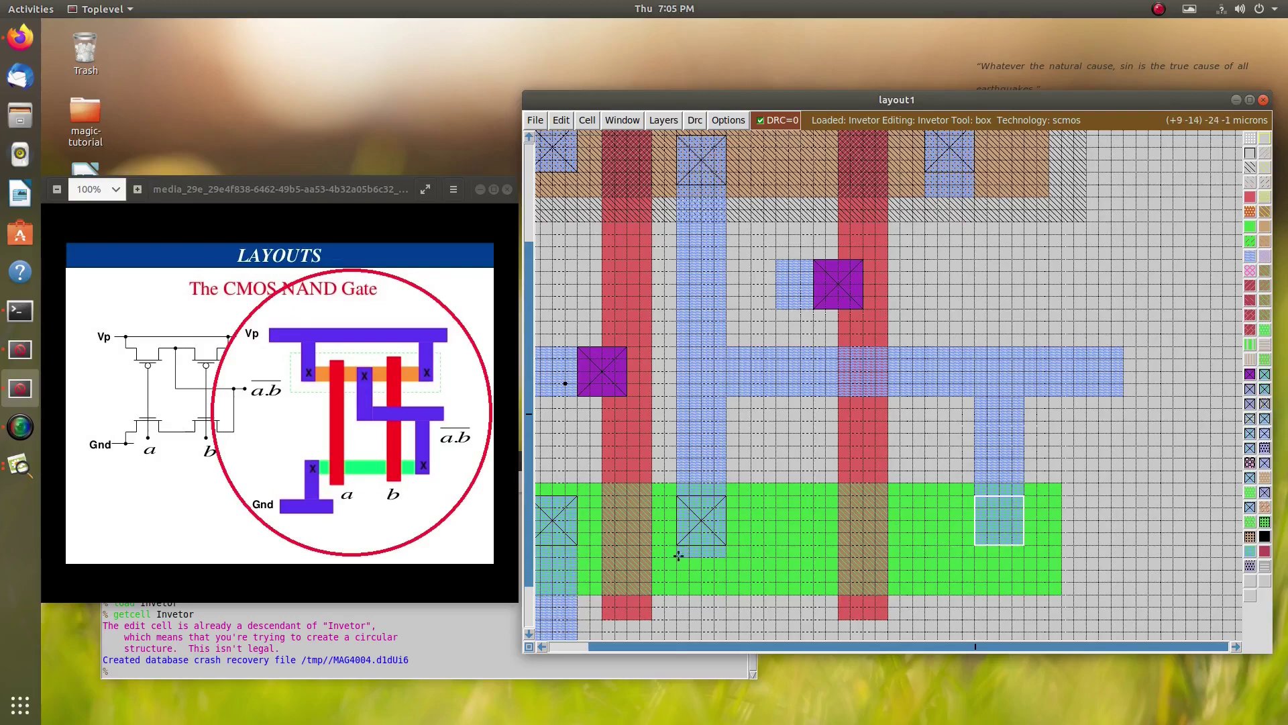
{"action": "middle_click", "coordinate": [698, 530]}
{"action": "left_click", "coordinate": [1121, 536]}
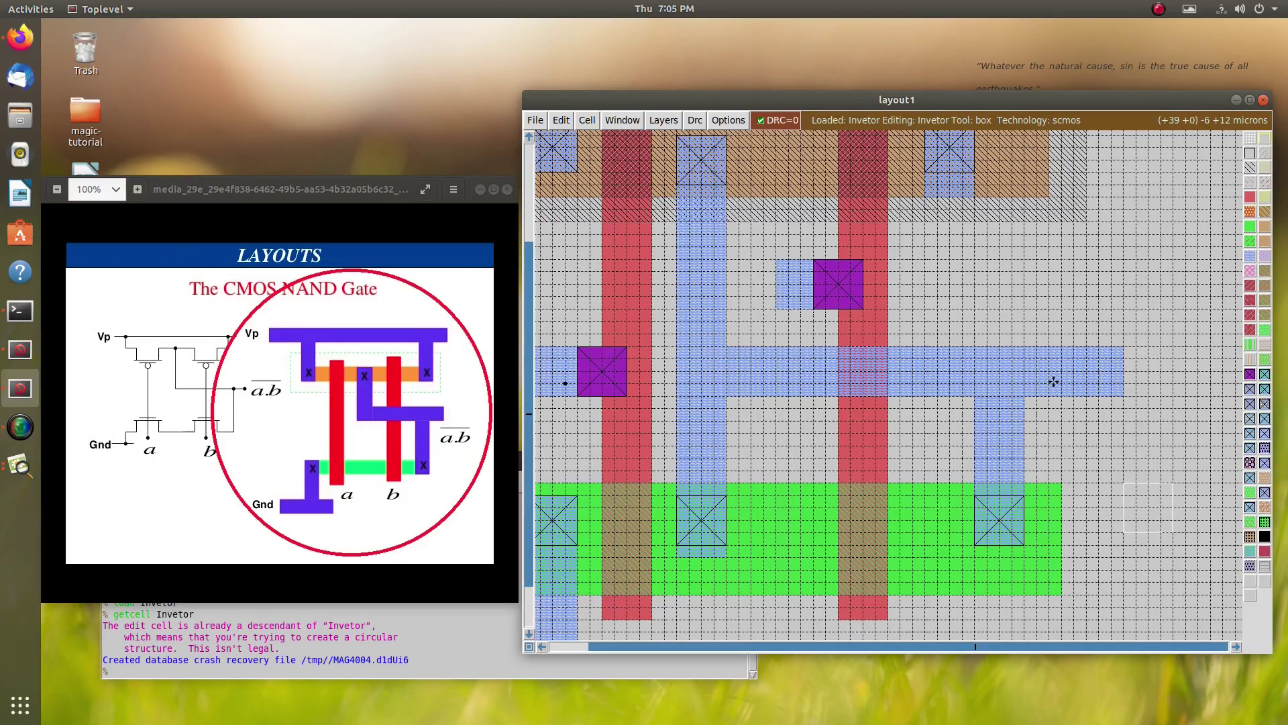
{"action": "scroll", "coordinate": [1064, 360], "scroll_direction": "up", "scroll_amount": 2}
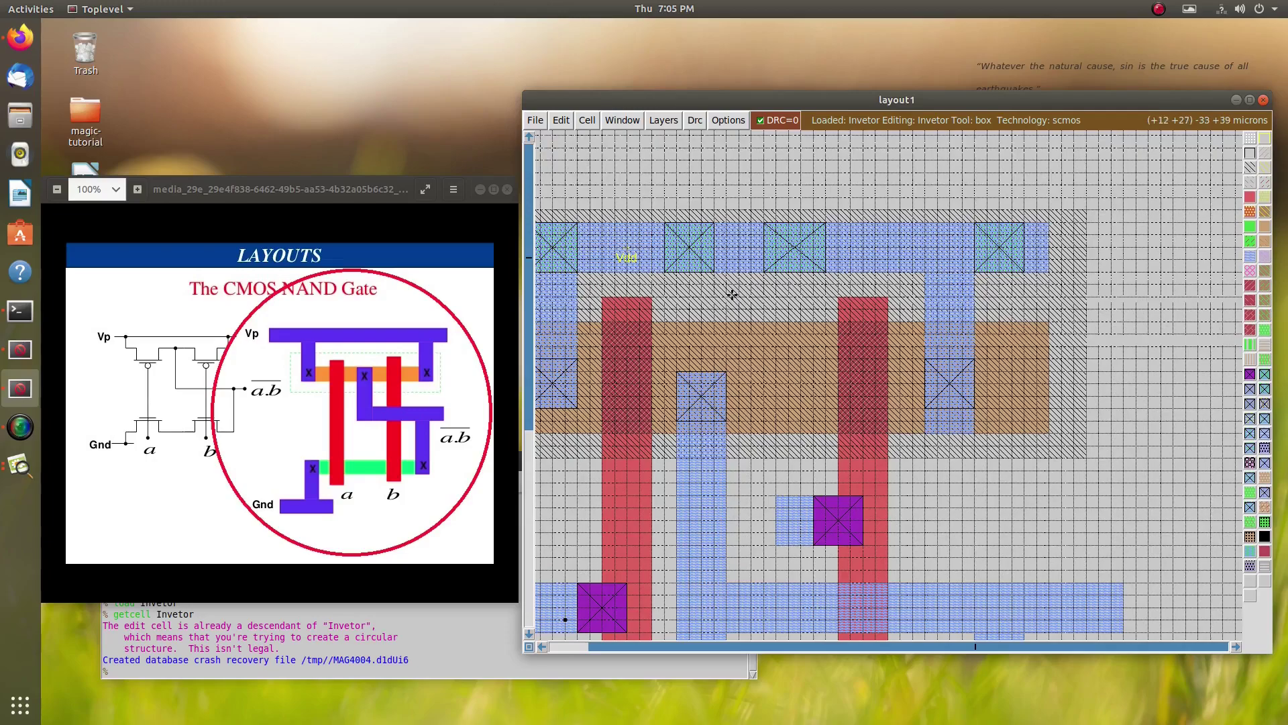
{"action": "scroll", "coordinate": [939, 451], "scroll_direction": "down", "scroll_amount": 4}
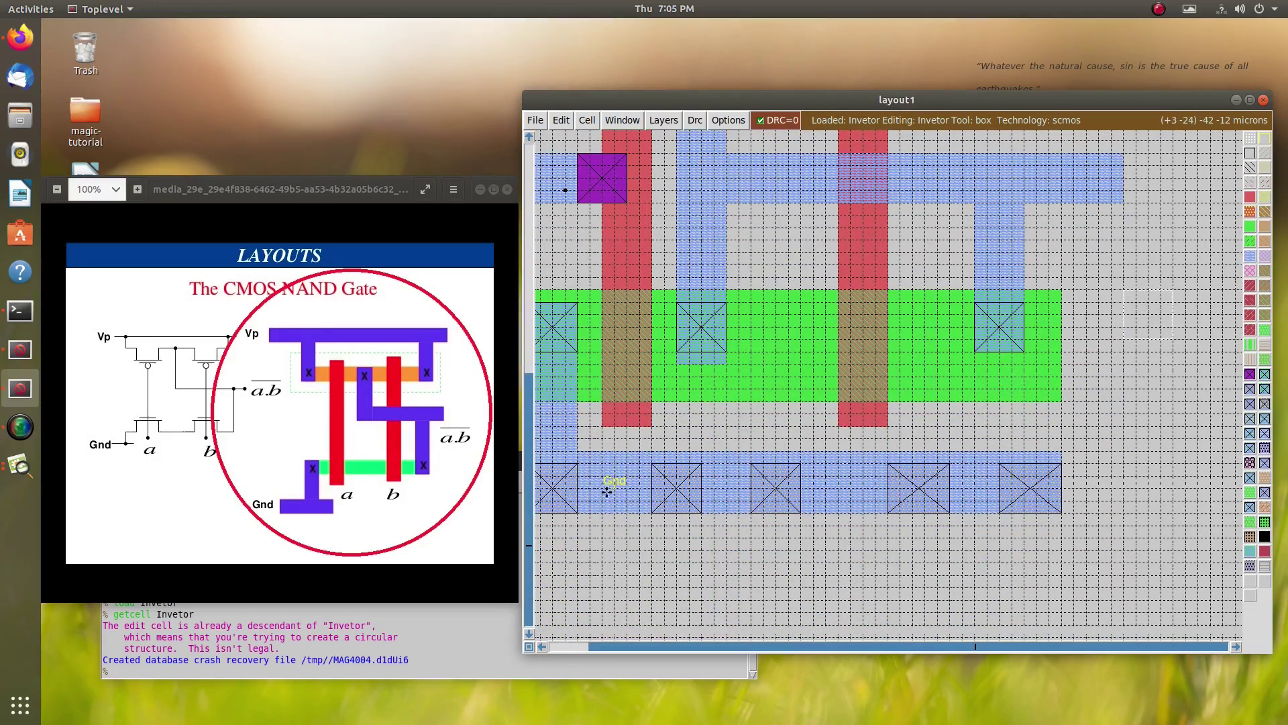
{"action": "scroll", "coordinate": [699, 470], "scroll_direction": "up", "scroll_amount": 1}
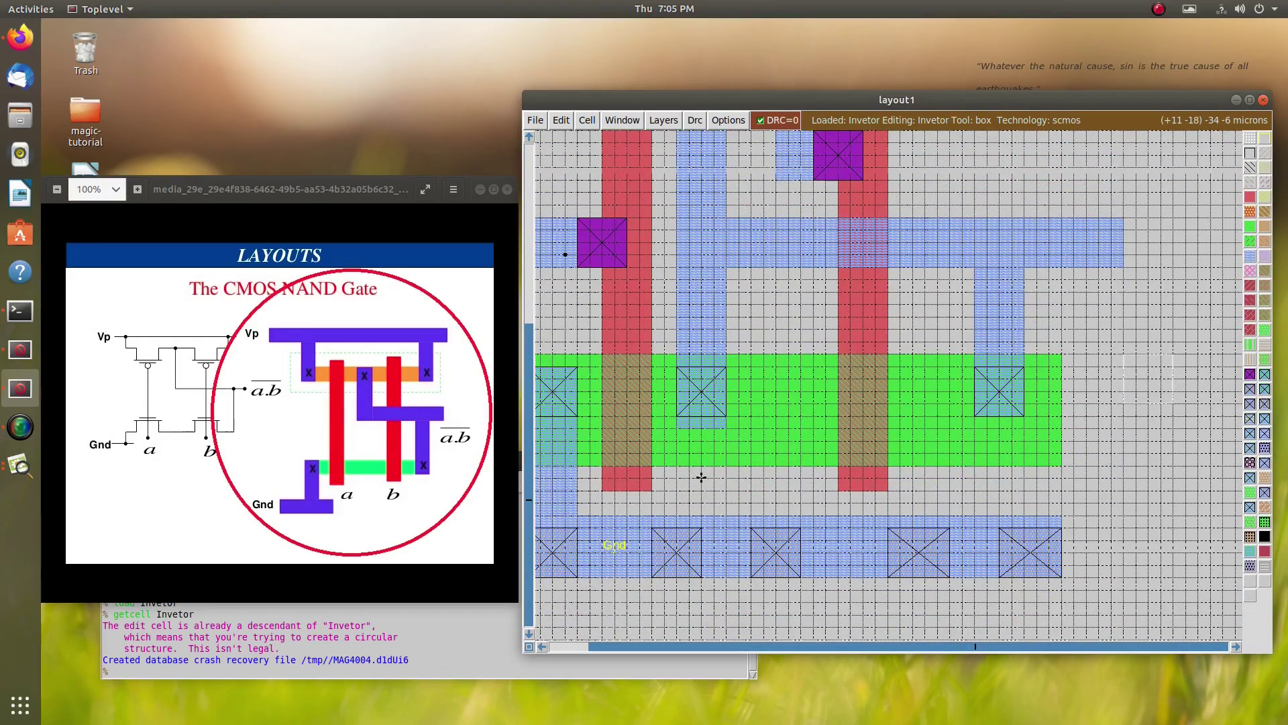
Step: Compare the gate inputs, output rail and diffusion contacts of the layout with the reference NAND schematic and layout pictures
{"action": "scroll", "coordinate": [701, 477], "scroll_direction": "left", "scroll_amount": 2}
{"action": "scroll", "coordinate": [761, 340], "scroll_direction": "up", "scroll_amount": 1}
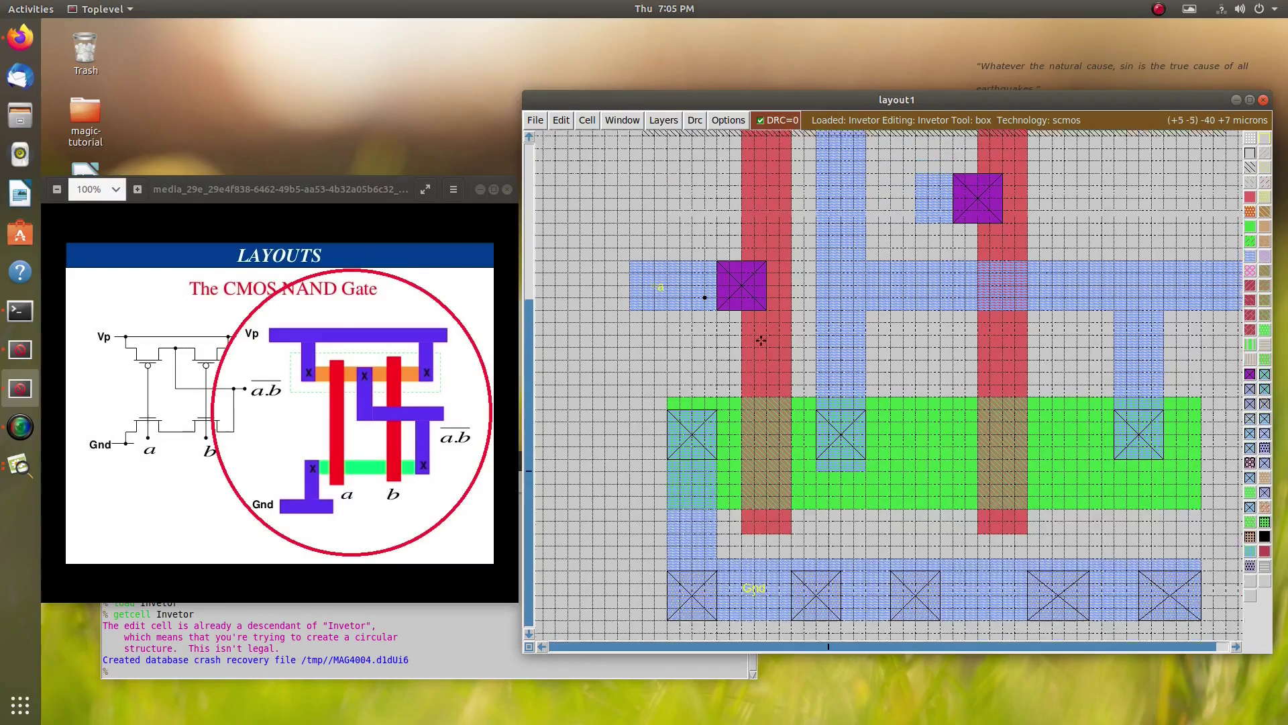
{"action": "scroll", "coordinate": [760, 340], "scroll_direction": "up", "scroll_amount": 4}
{"action": "scroll", "coordinate": [766, 460], "scroll_direction": "down", "scroll_amount": 2}
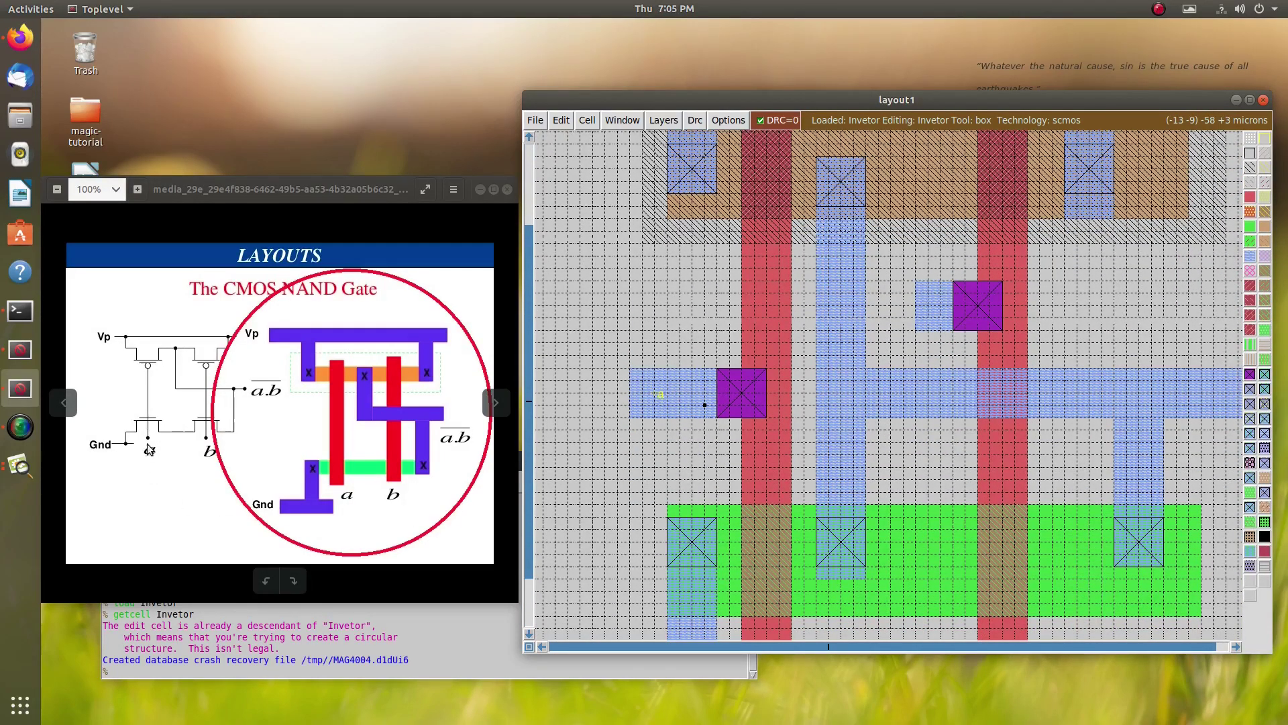
{"action": "scroll", "coordinate": [759, 526], "scroll_direction": "down", "scroll_amount": 1}
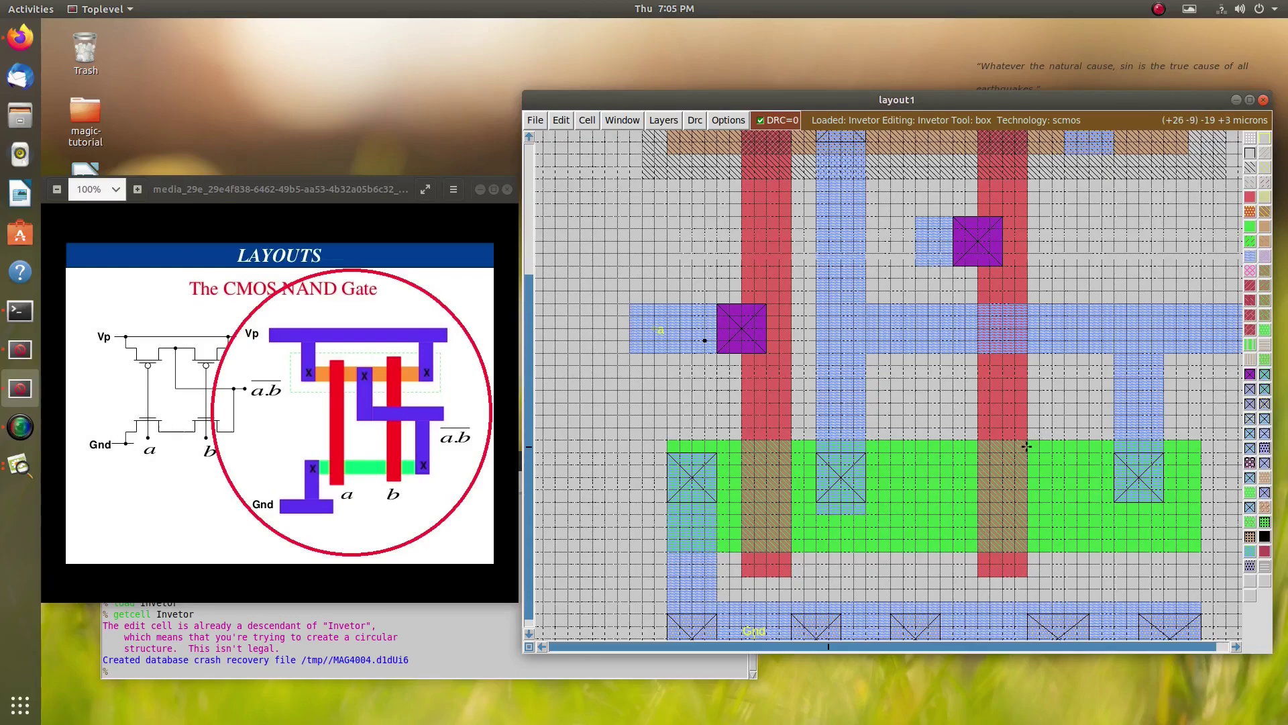
{"action": "scroll", "coordinate": [1013, 497], "scroll_direction": "up", "scroll_amount": 2}
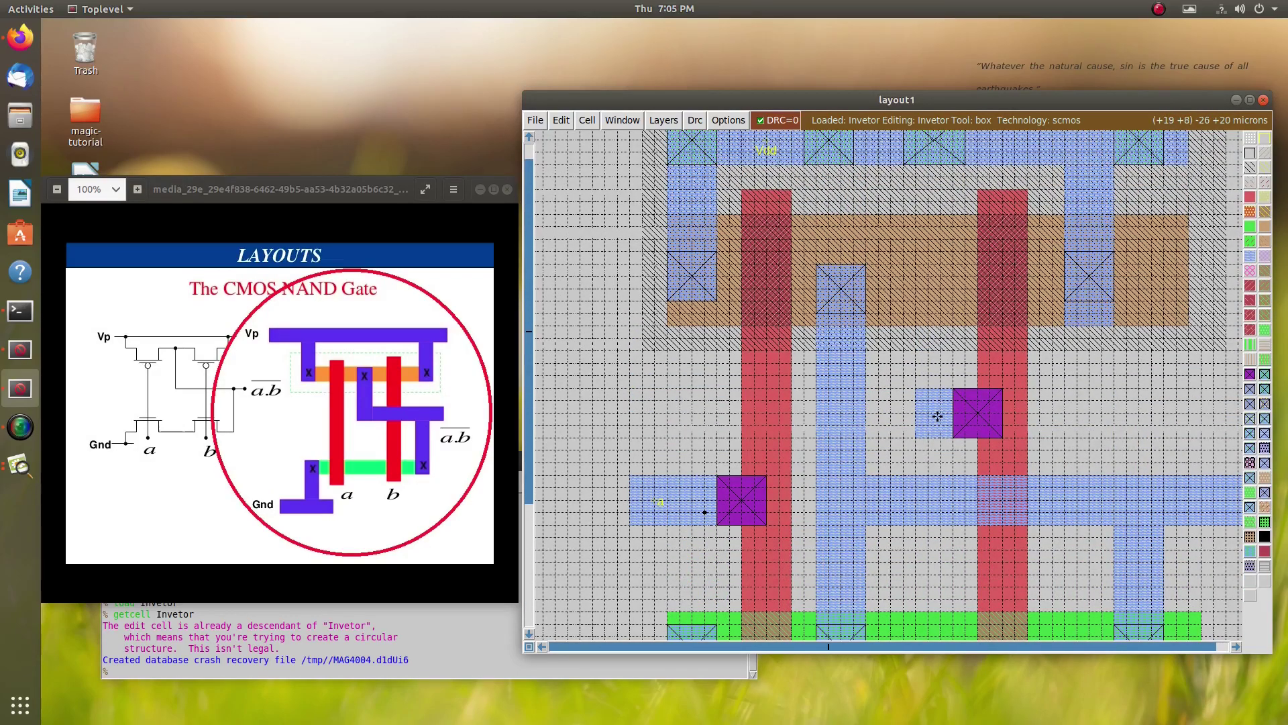
{"action": "scroll", "coordinate": [1150, 537], "scroll_direction": "down", "scroll_amount": 1}
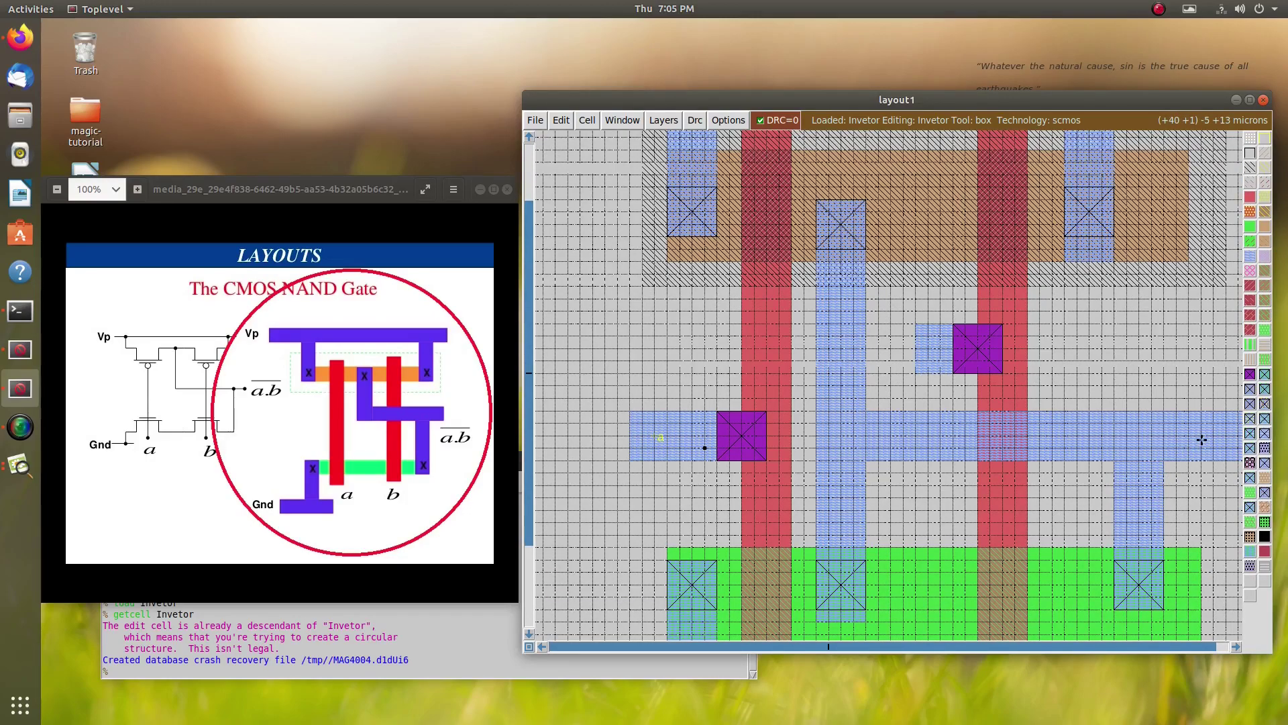
{"action": "left_click", "coordinate": [1202, 438]}
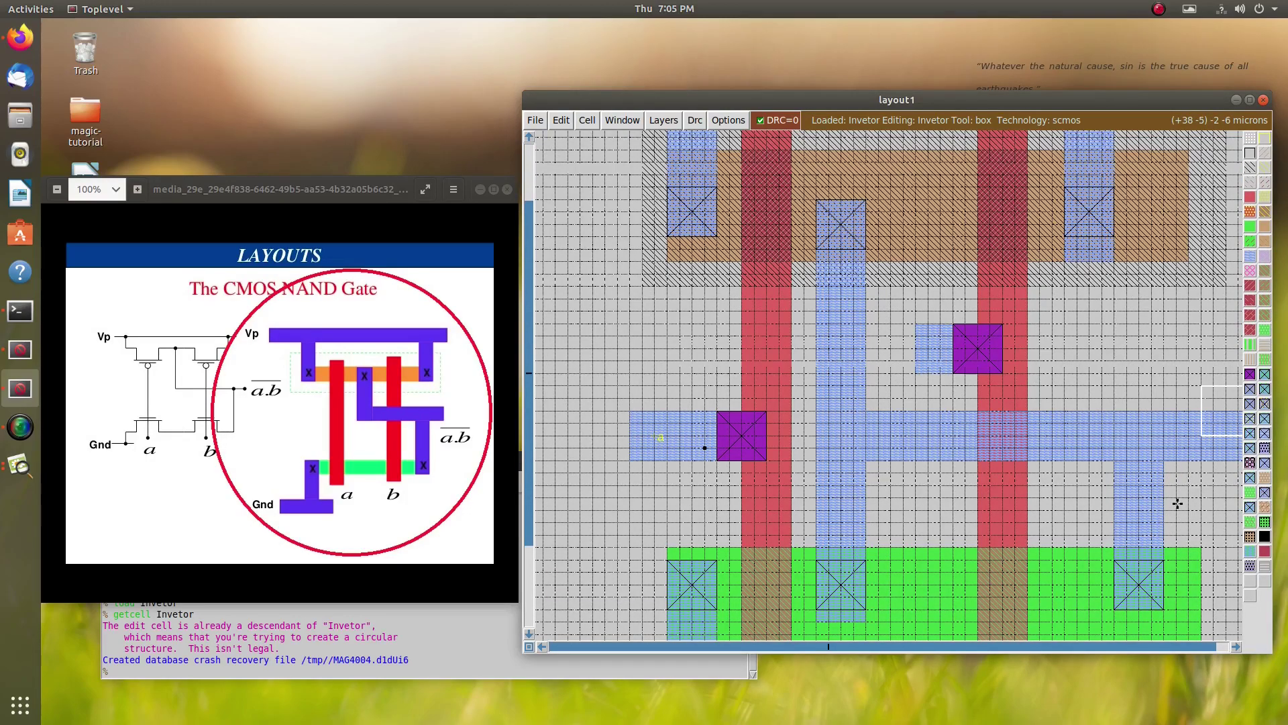
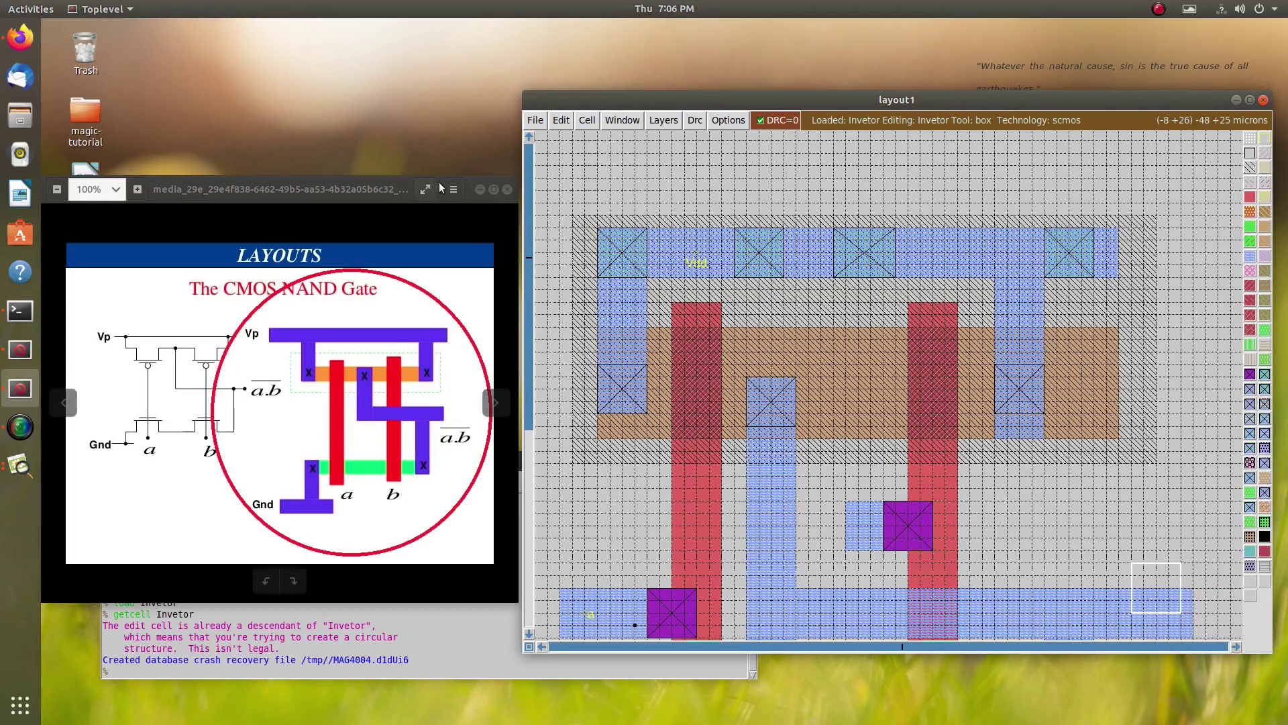
Step: Minimize the reference picture and label the metal stub of the second polysilicon contact "b"
{"action": "left_click", "coordinate": [480, 189]}
{"action": "left_click", "coordinate": [863, 529]}
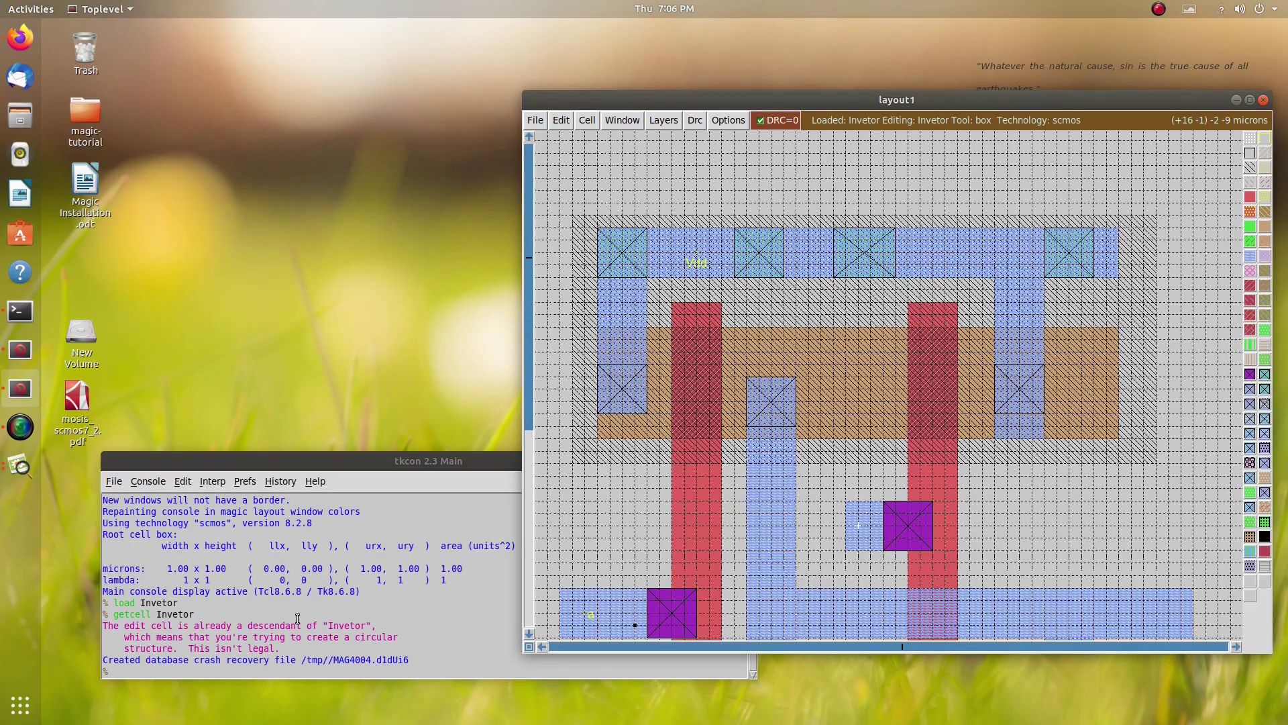
{"action": "left_click", "coordinate": [123, 672]}
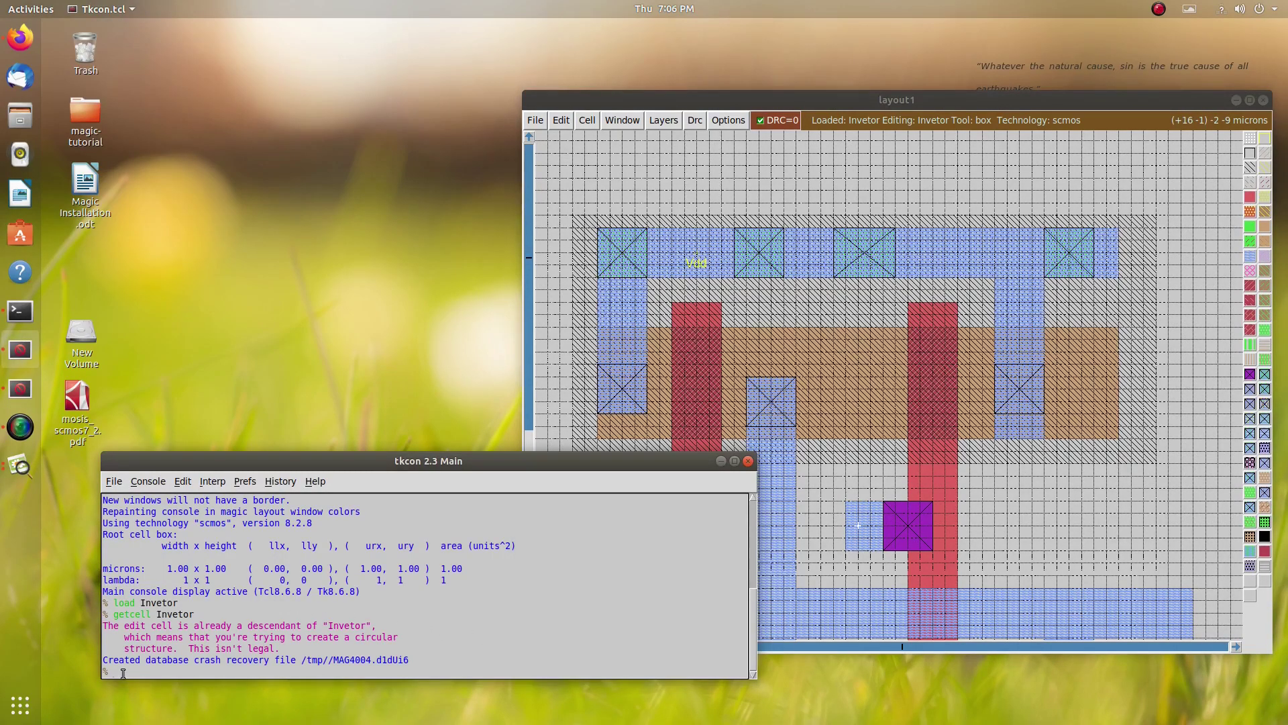
{"action": "type", "text": "label b"}
{"action": "key", "text": "Return"}
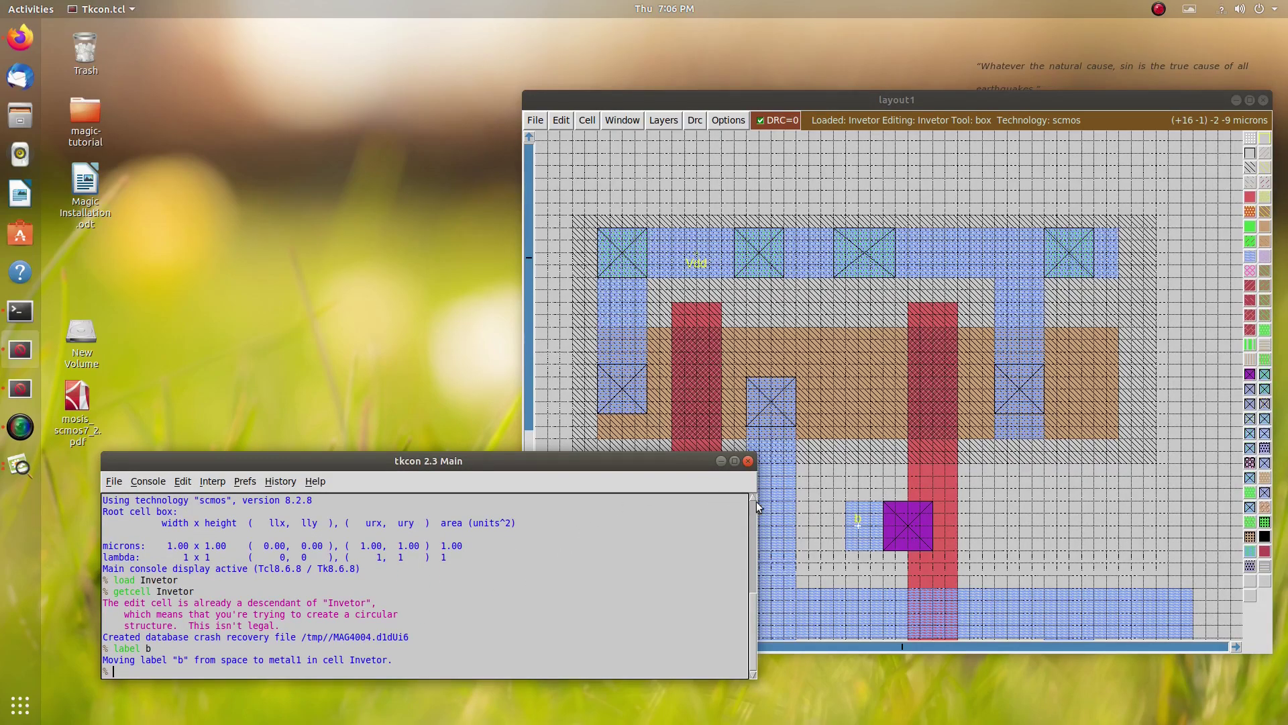
Step: Erase the outermost 5 by 4 microns of metal from the free end of the output rail
{"action": "scroll", "coordinate": [1140, 613], "scroll_direction": "down", "scroll_amount": 1}
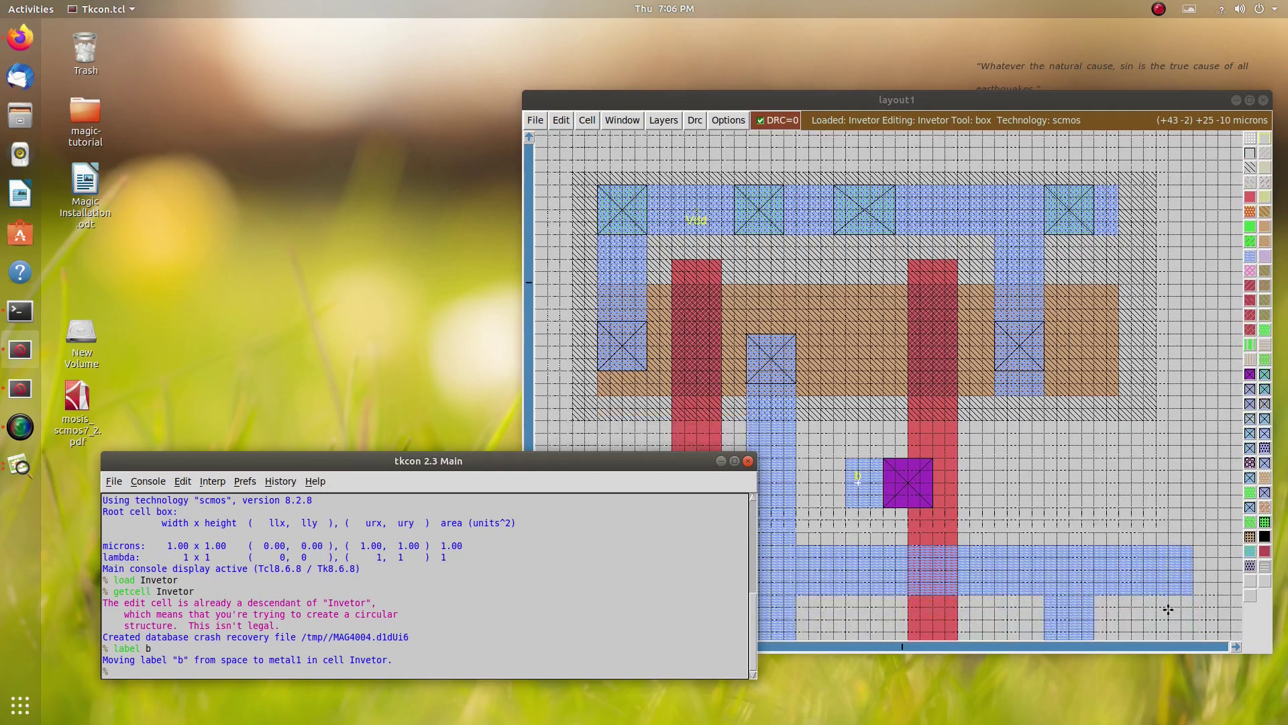
{"action": "left_click", "coordinate": [1145, 571]}
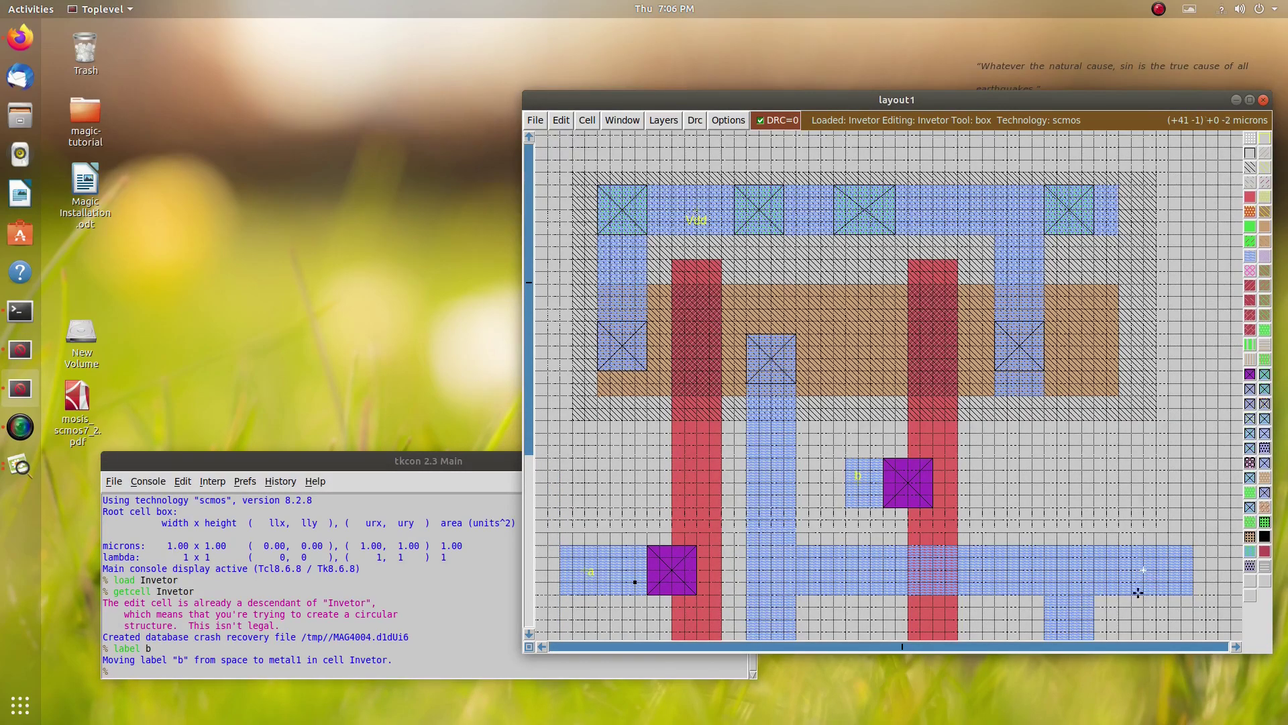
{"action": "left_click", "coordinate": [1136, 592]}
{"action": "right_click", "coordinate": [1192, 547]}
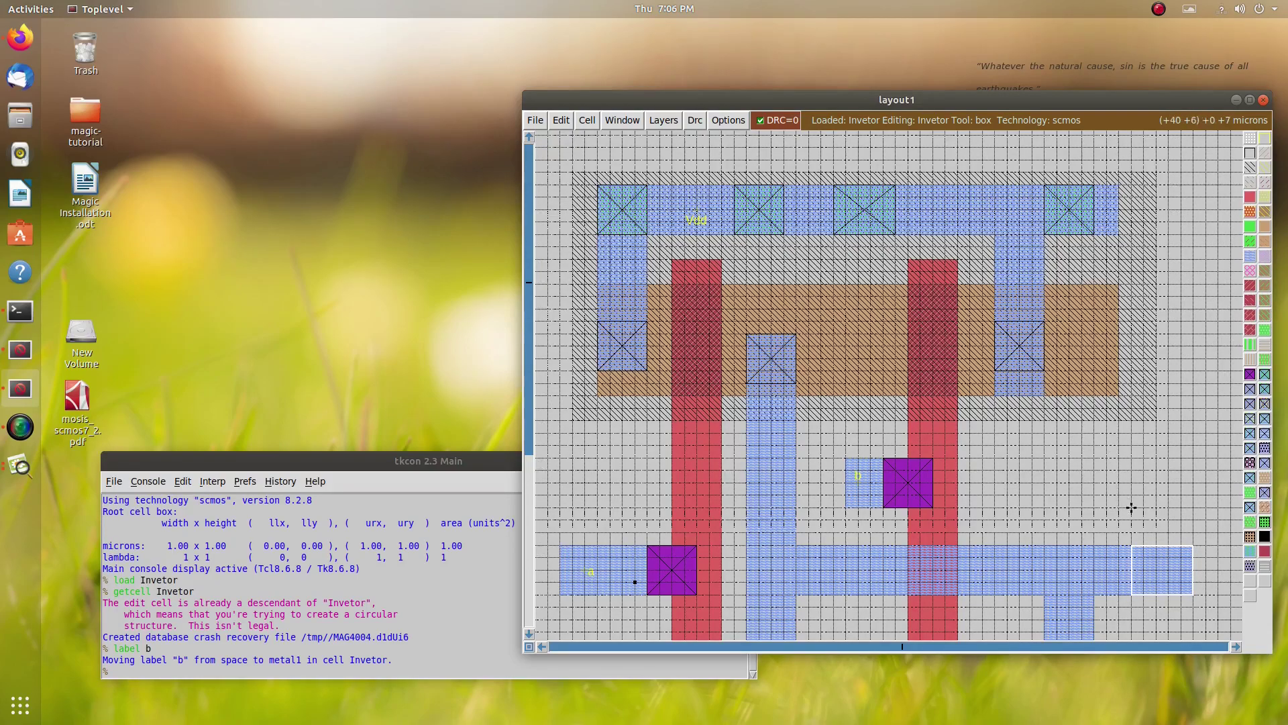
Step: Label the output metal rail "f" near its shortened end
{"action": "left_click", "coordinate": [1107, 570]}
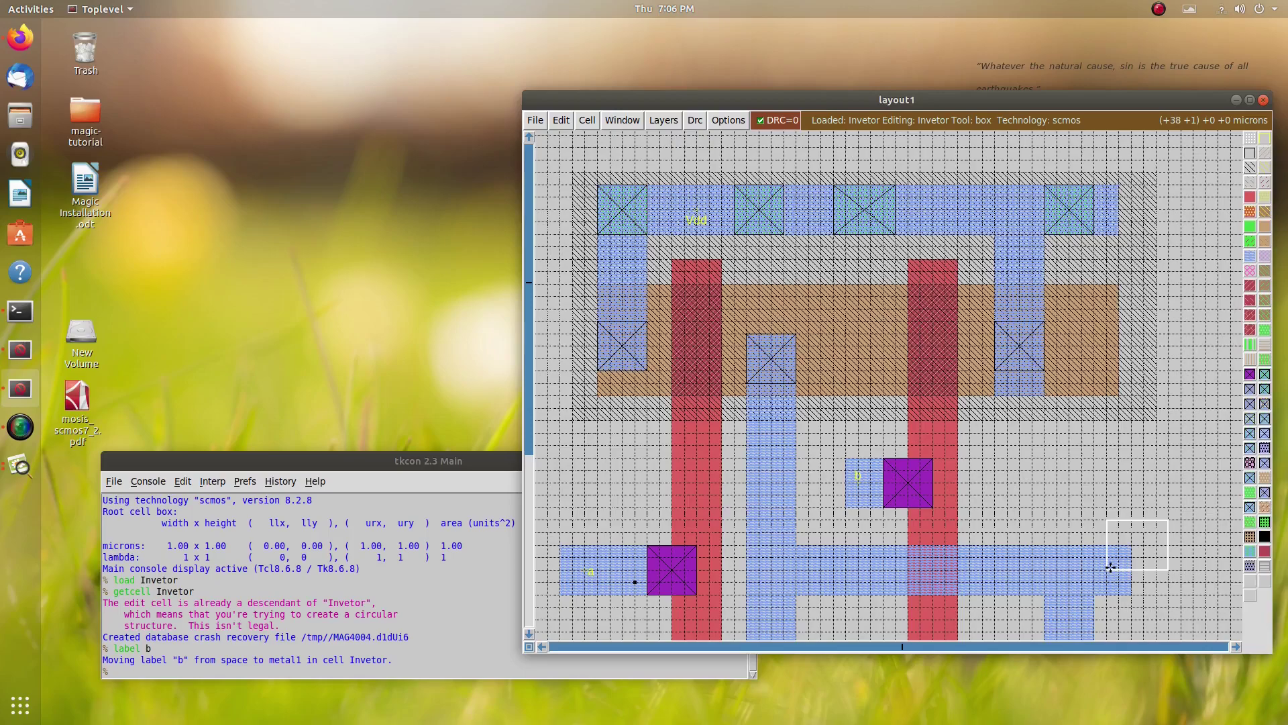
{"action": "right_click", "coordinate": [1107, 570]}
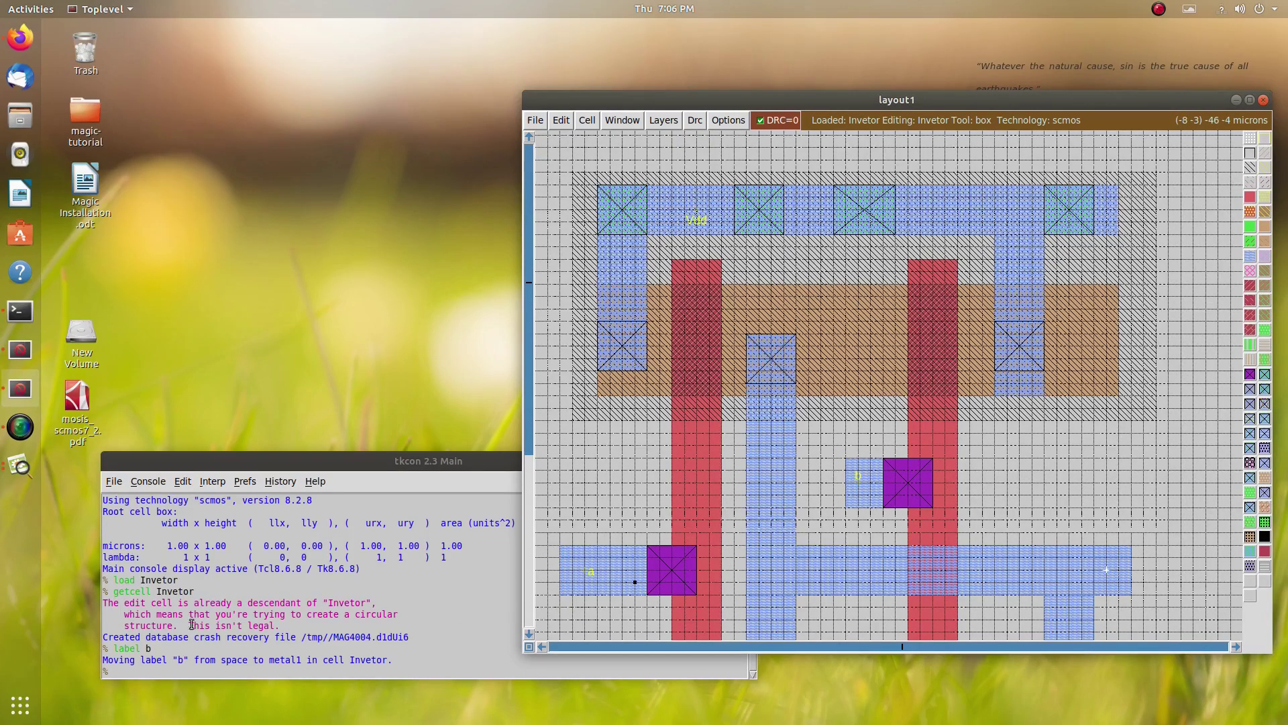
{"action": "left_click", "coordinate": [134, 668]}
{"action": "type", "text": "label"}
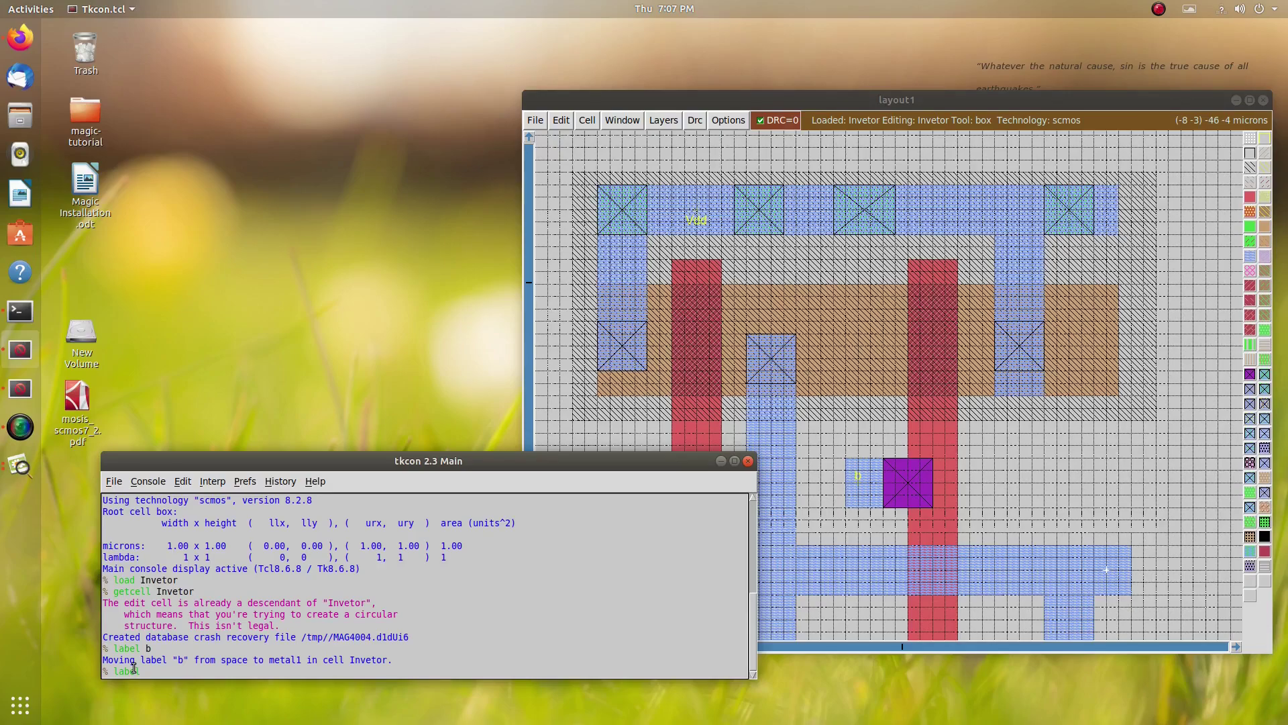
{"action": "type", "text": " f"}
{"action": "key", "text": "Return"}
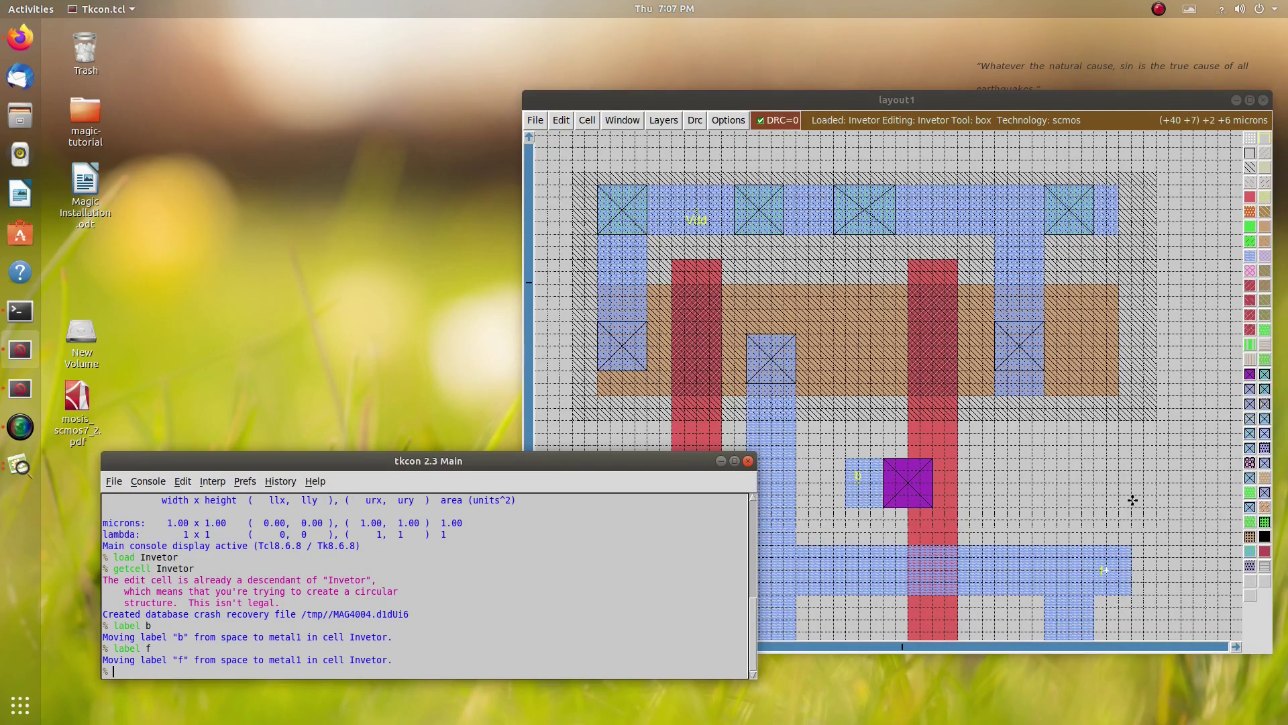
Step: Review the complete layout from the Vdd rail to the Gnd rail, including the labels and the DRC status
{"action": "scroll", "coordinate": [1100, 501], "scroll_direction": "down", "scroll_amount": 10}
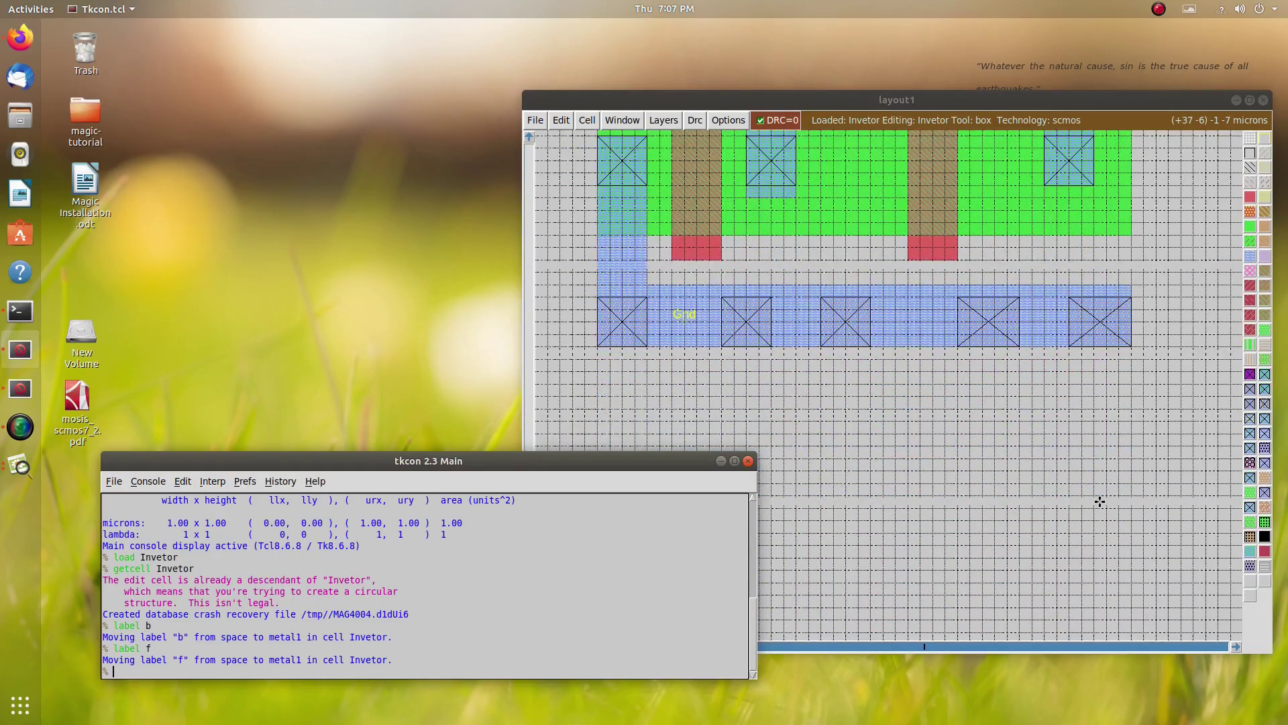
{"action": "scroll", "coordinate": [1100, 501], "scroll_direction": "down", "scroll_amount": 3}
{"action": "scroll", "coordinate": [1100, 501], "scroll_direction": "up", "scroll_amount": 12}
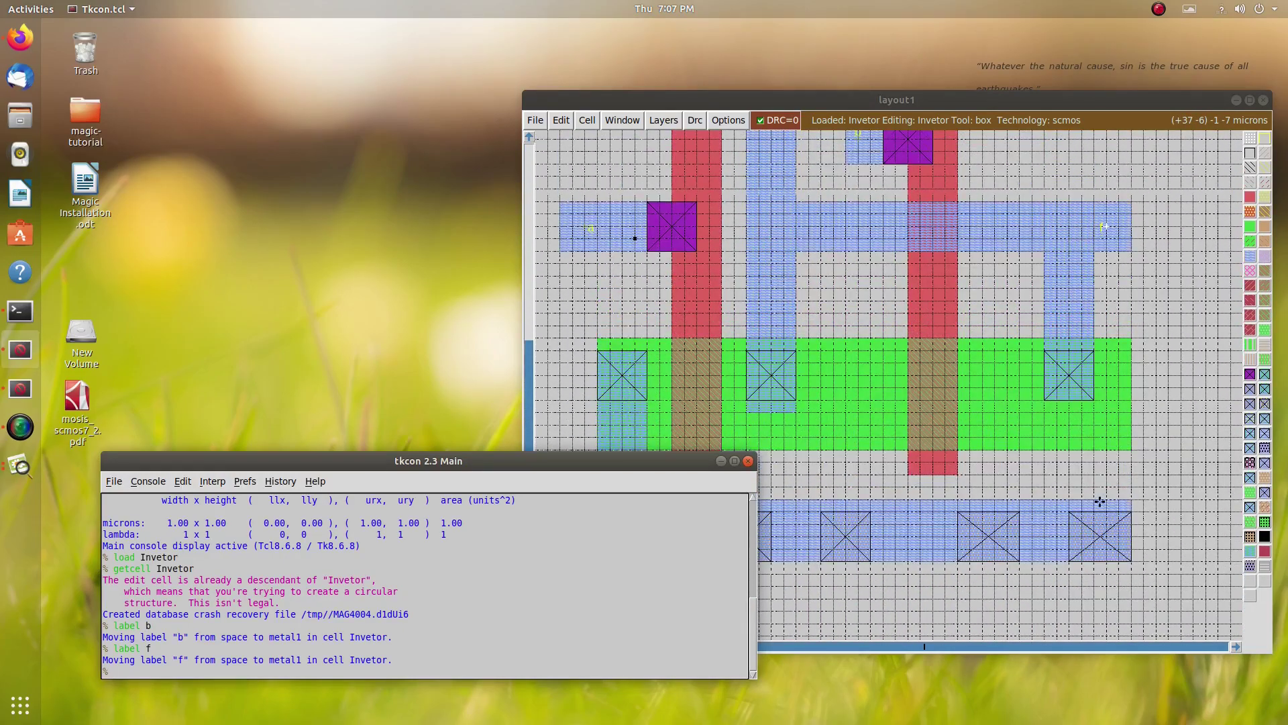
{"action": "scroll", "coordinate": [1101, 501], "scroll_direction": "up", "scroll_amount": 10}
{"action": "scroll", "coordinate": [1096, 502], "scroll_direction": "up", "scroll_amount": 4}
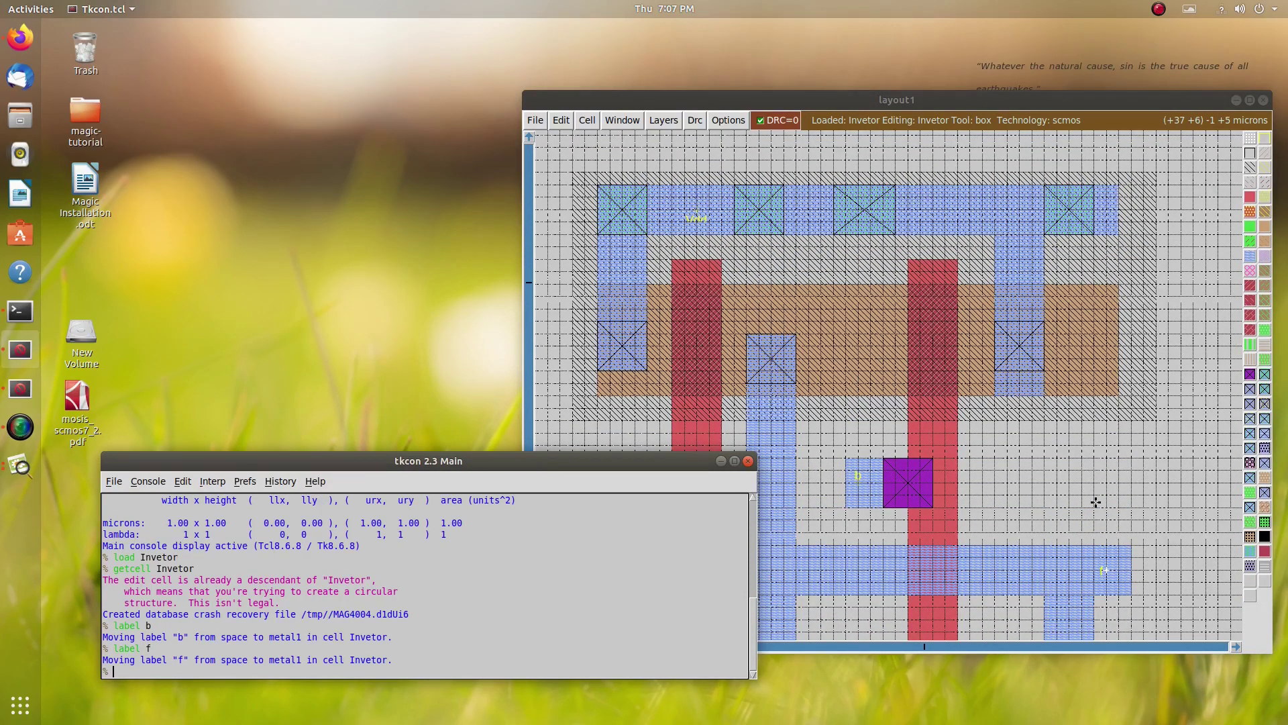
{"action": "scroll", "coordinate": [1096, 502], "scroll_direction": "down", "scroll_amount": 4}
{"action": "scroll", "coordinate": [1095, 502], "scroll_direction": "up", "scroll_amount": 4}
{"action": "scroll", "coordinate": [1095, 502], "scroll_direction": "up", "scroll_amount": 2}
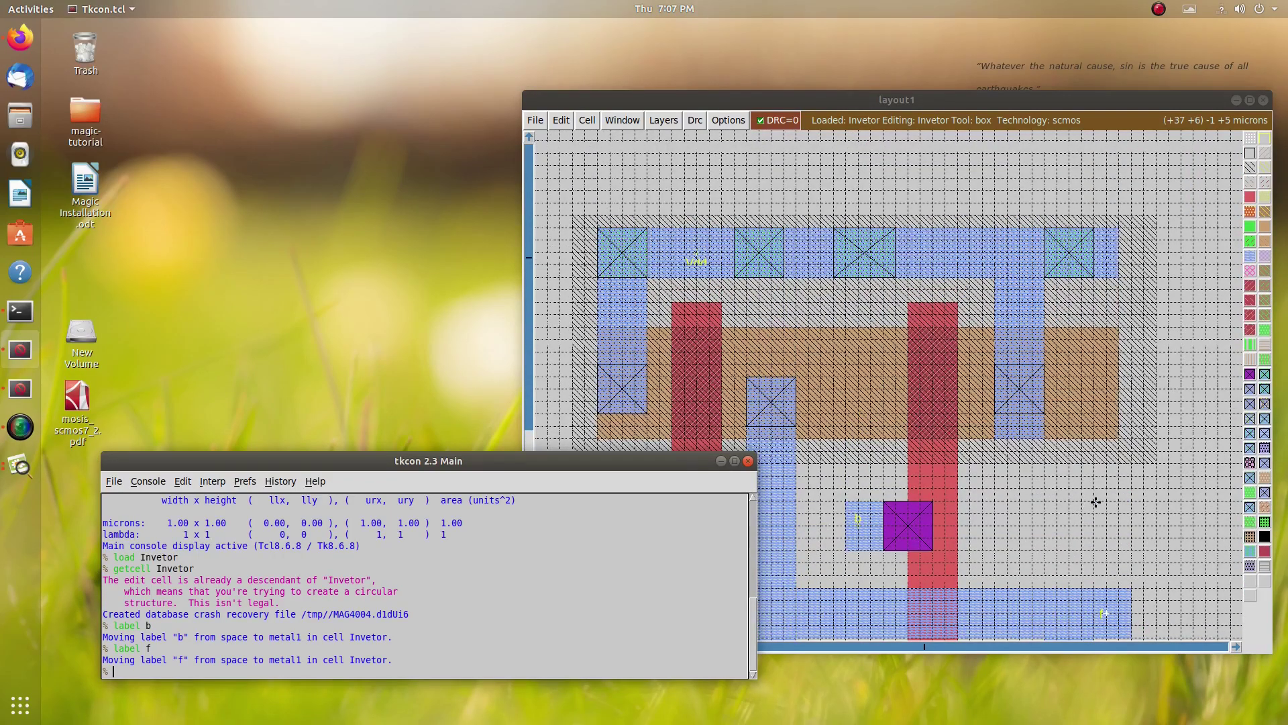
{"action": "scroll", "coordinate": [1094, 502], "scroll_direction": "down", "scroll_amount": 7}
{"action": "scroll", "coordinate": [1094, 501], "scroll_direction": "down", "scroll_amount": 15}
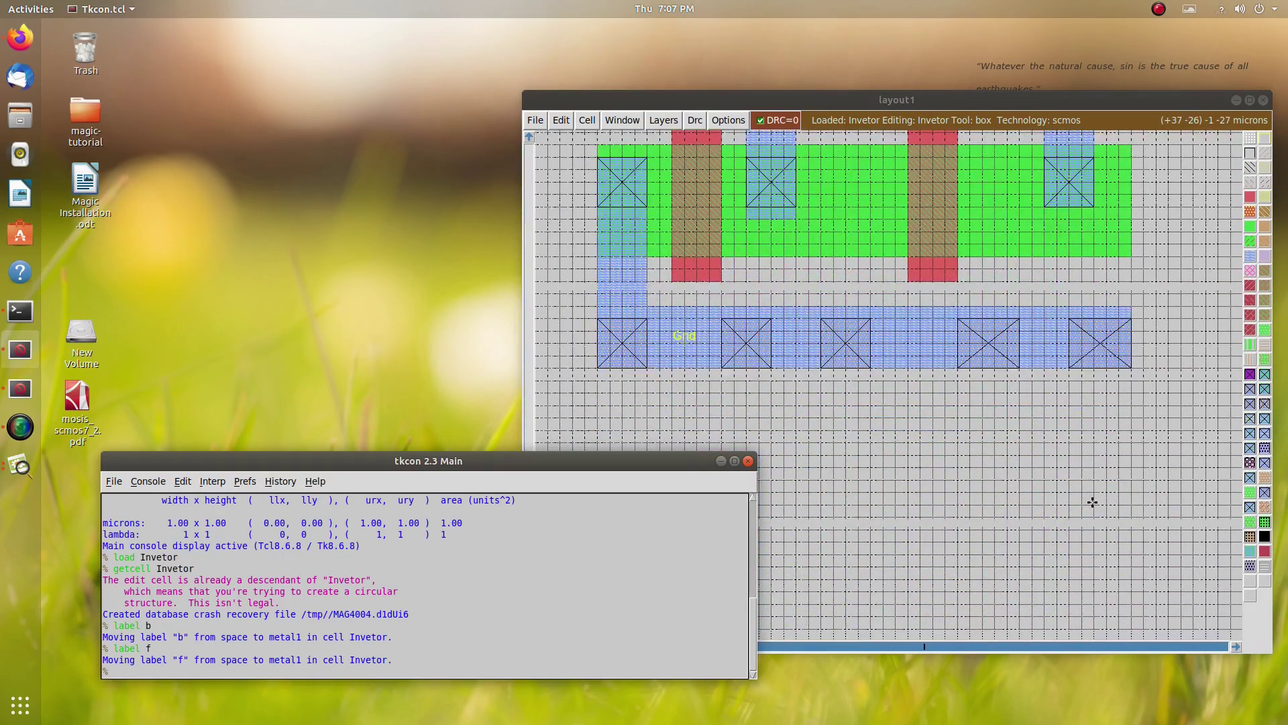
{"action": "scroll", "coordinate": [1093, 502], "scroll_direction": "up", "scroll_amount": 4}
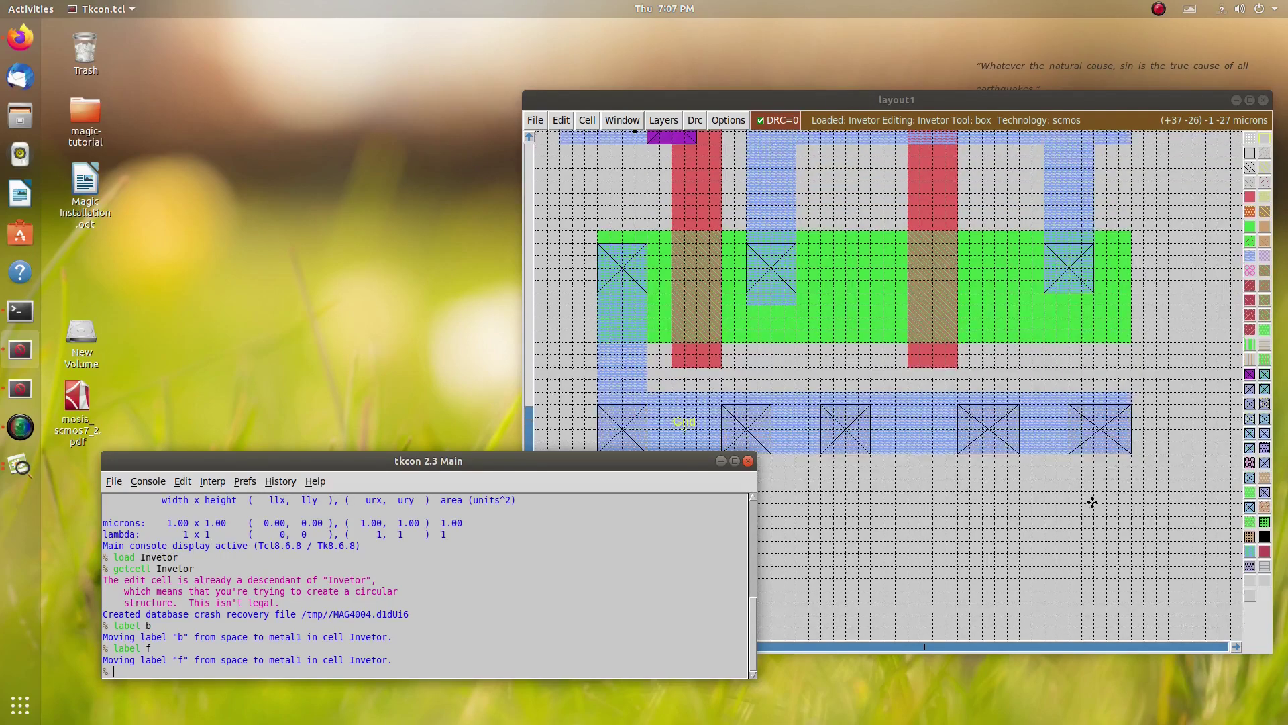
{"action": "scroll", "coordinate": [1091, 502], "scroll_direction": "up", "scroll_amount": 6}
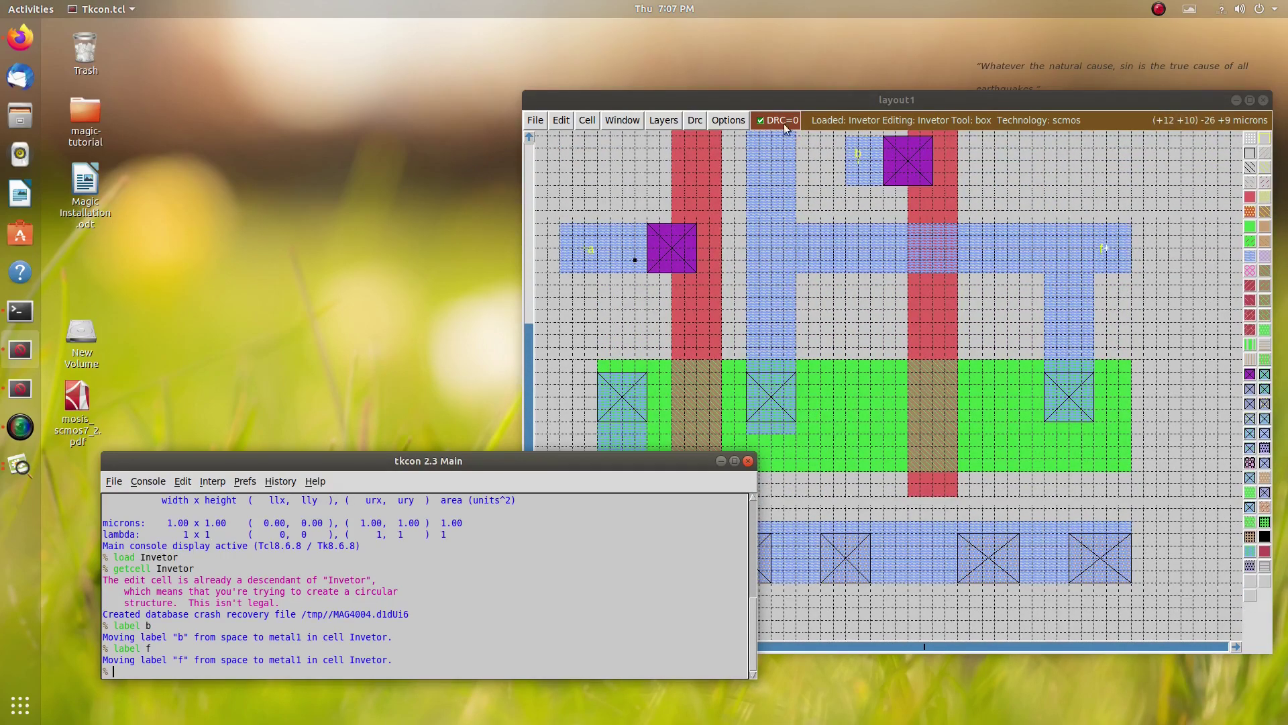
{"action": "scroll", "coordinate": [771, 134], "scroll_direction": "up", "scroll_amount": 3}
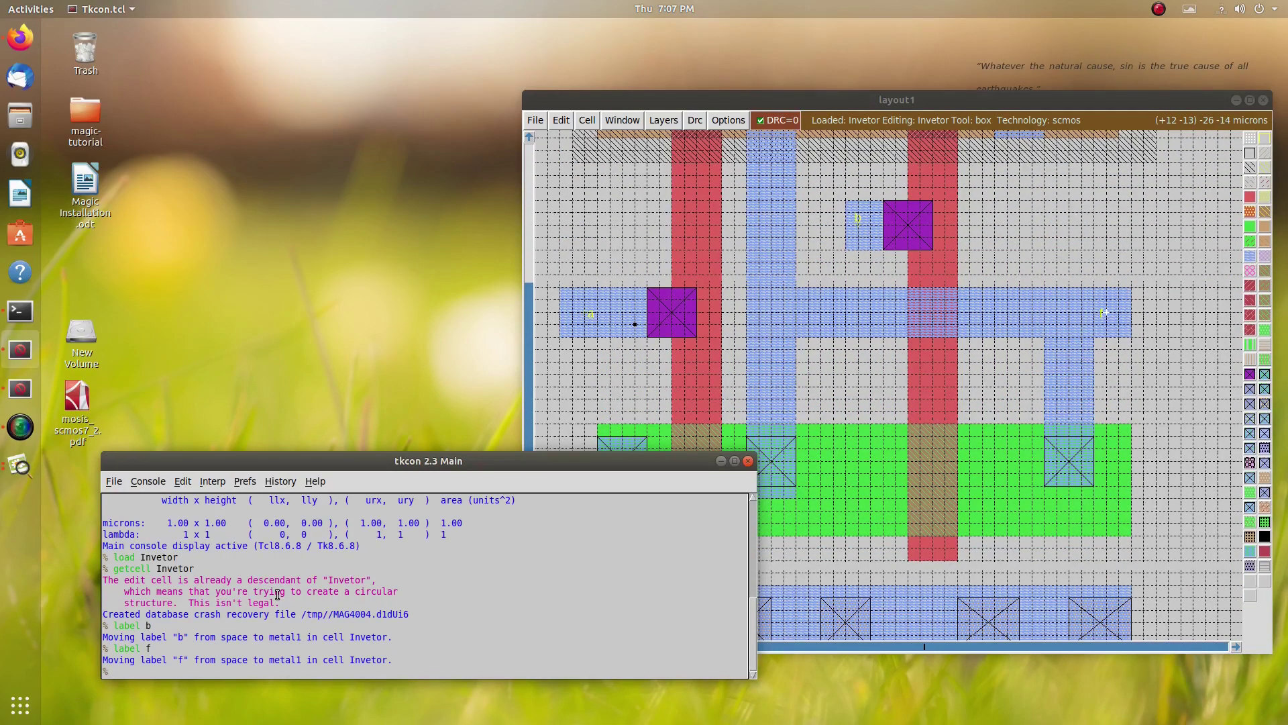
Step: Save the layout and run extract all, inspecting the marked area where the second polysilicon strip crosses the n-diffusion
{"action": "type", "text": "e"}
{"action": "key", "text": "Return"}
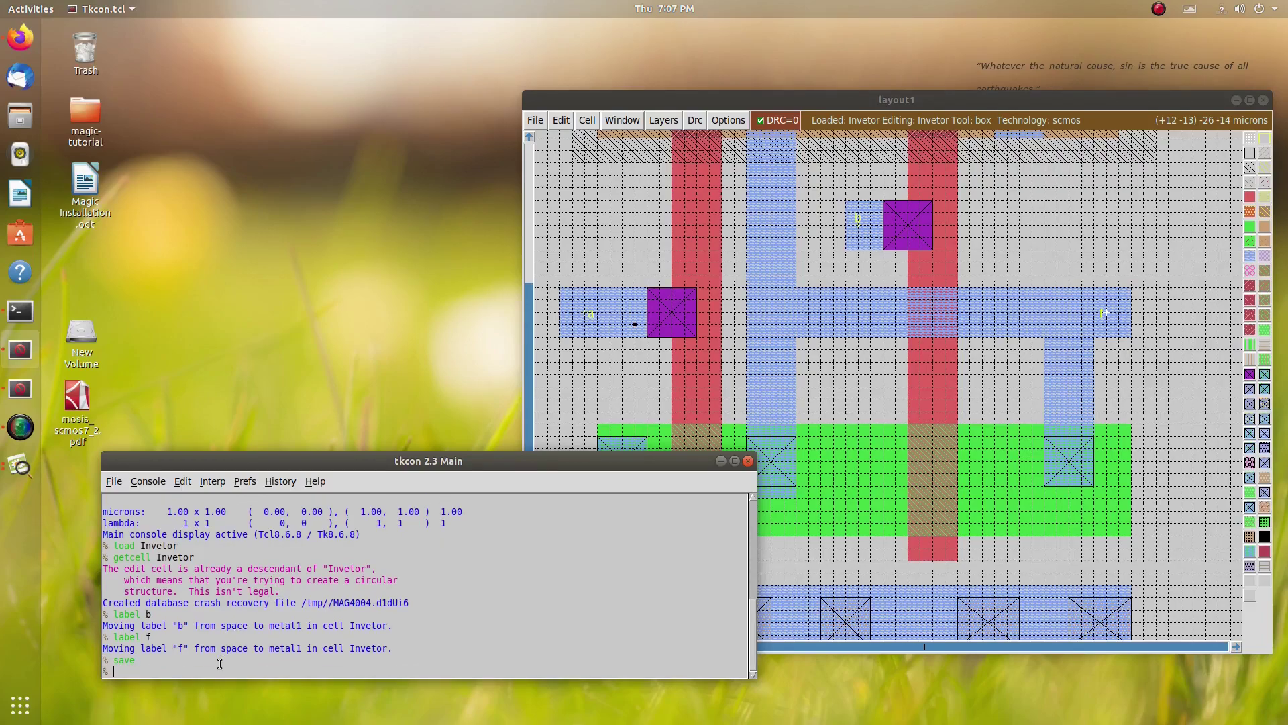
{"action": "type", "text": "extract all"}
{"action": "key", "text": "Return"}
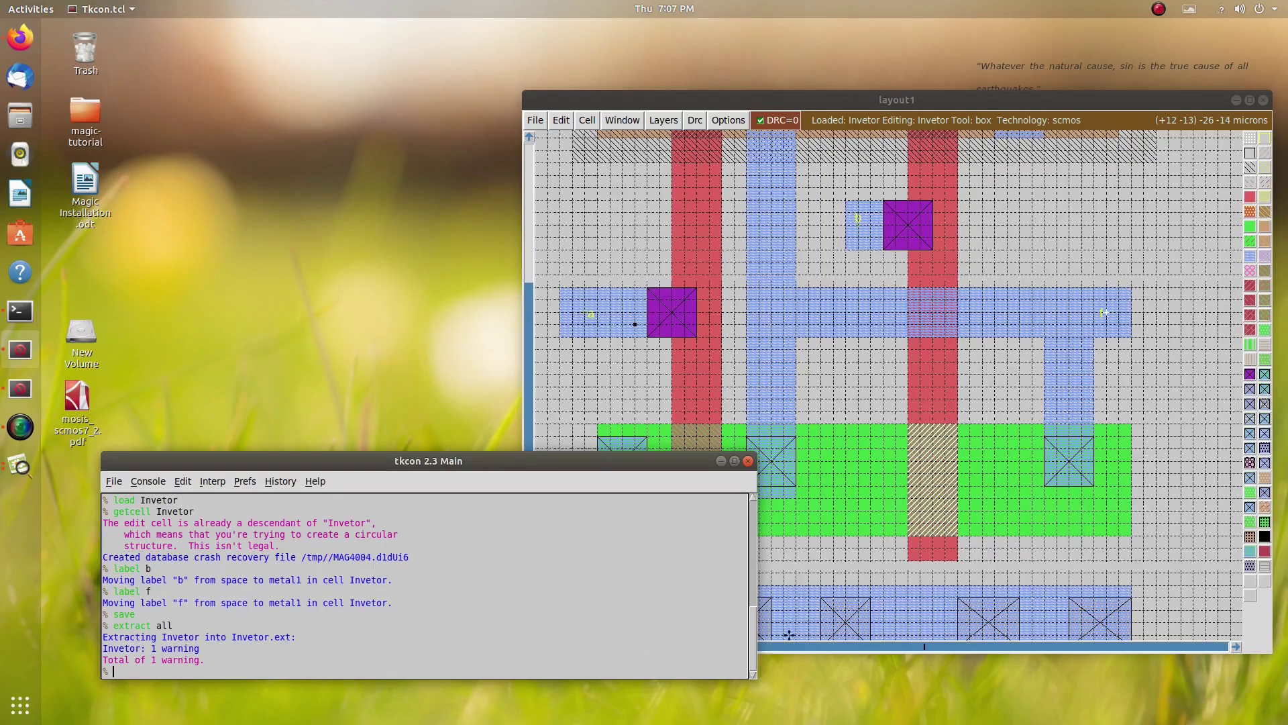
{"action": "left_click", "coordinate": [909, 532]}
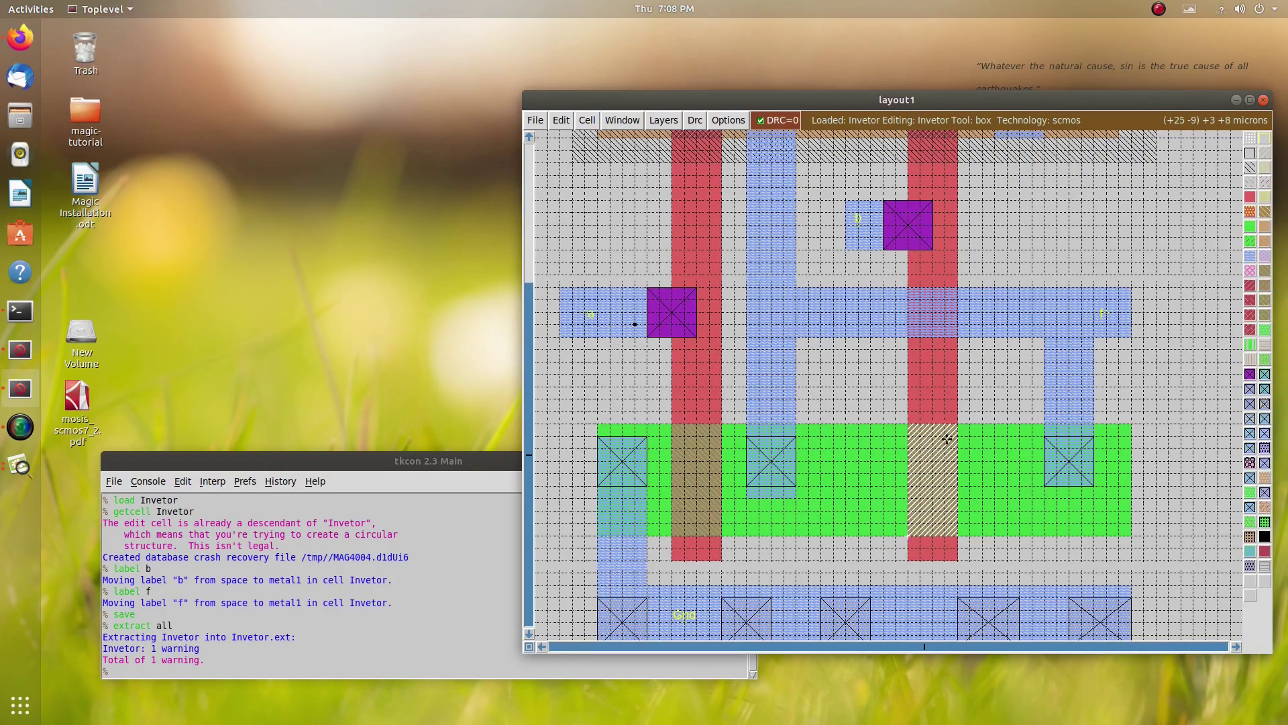
{"action": "scroll", "coordinate": [1022, 314], "scroll_direction": "up", "scroll_amount": 5}
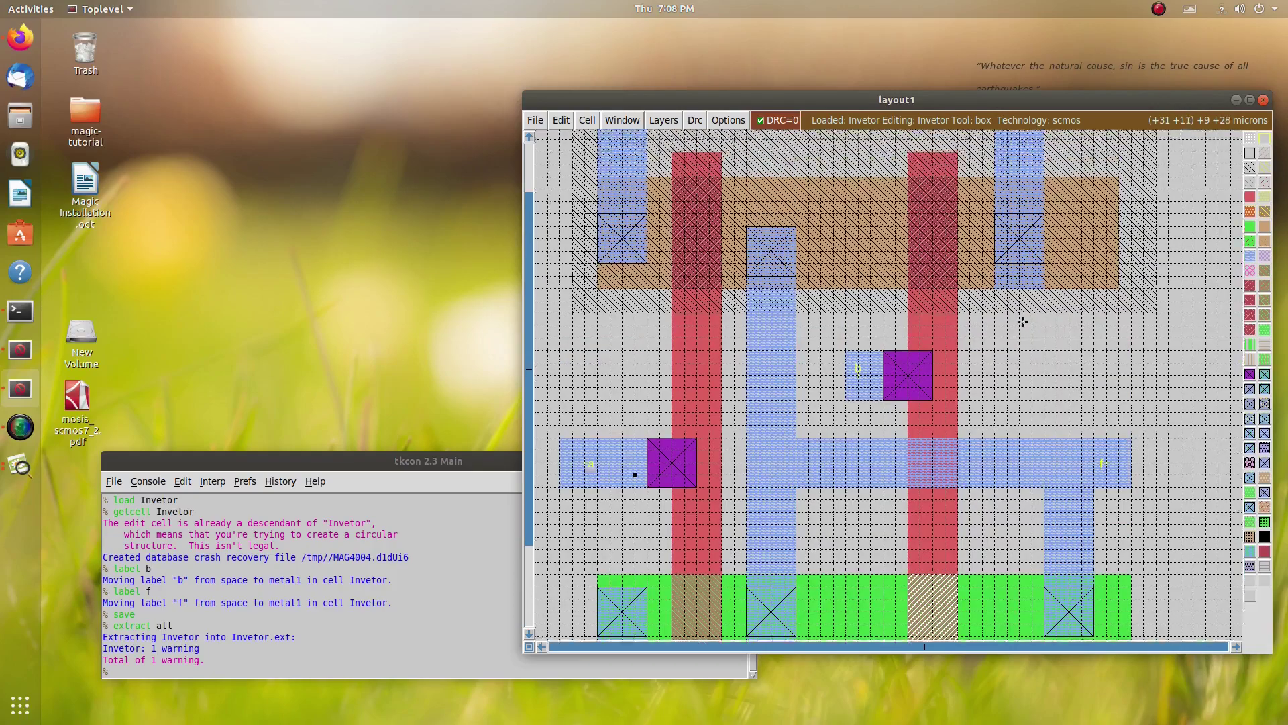
{"action": "scroll", "coordinate": [1021, 314], "scroll_direction": "down", "scroll_amount": 5}
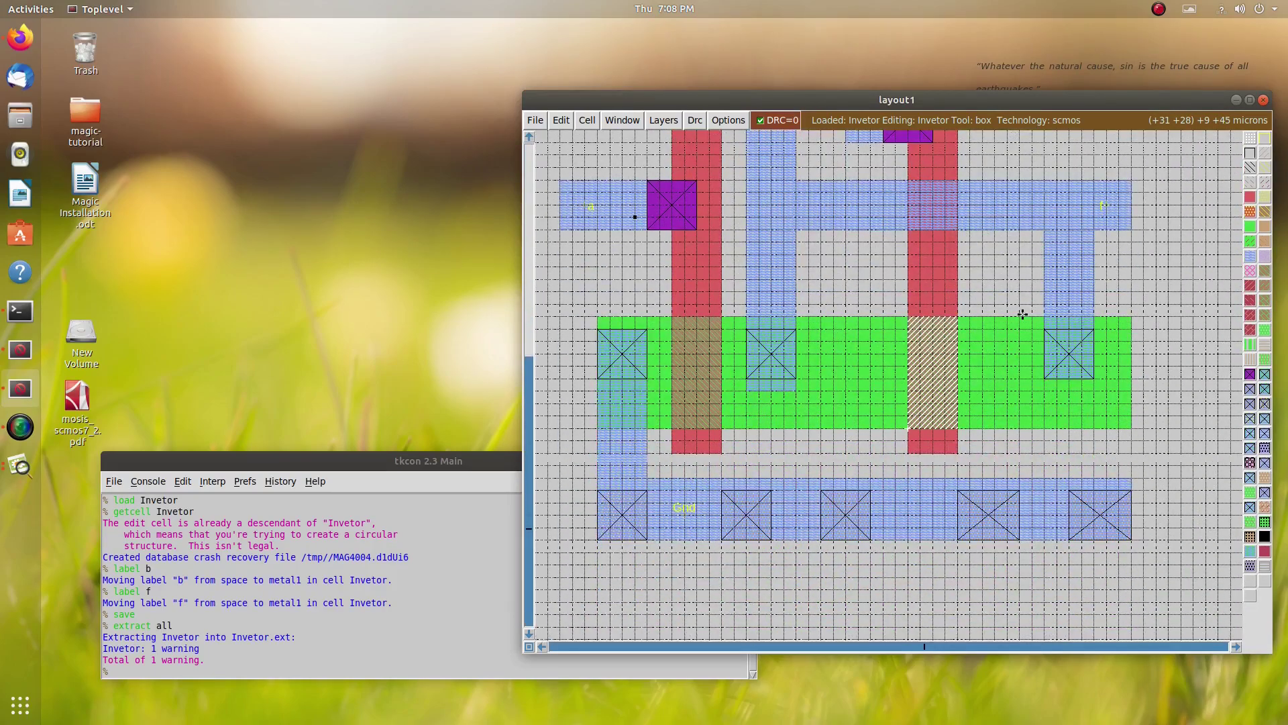
Step: Convert the extracted layout into a simulation netlist with ext2sim
{"action": "left_click", "coordinate": [131, 673]}
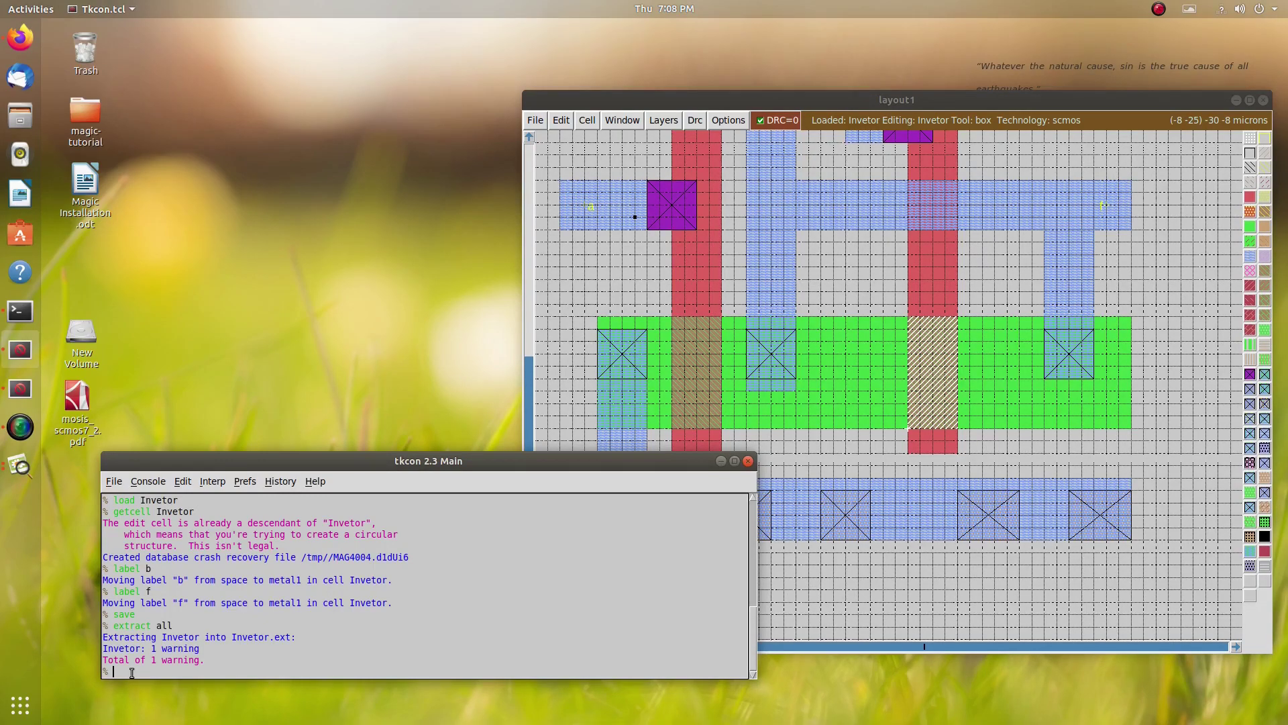
{"action": "type", "text": "extract2sim"}
{"action": "key", "text": "Return"}
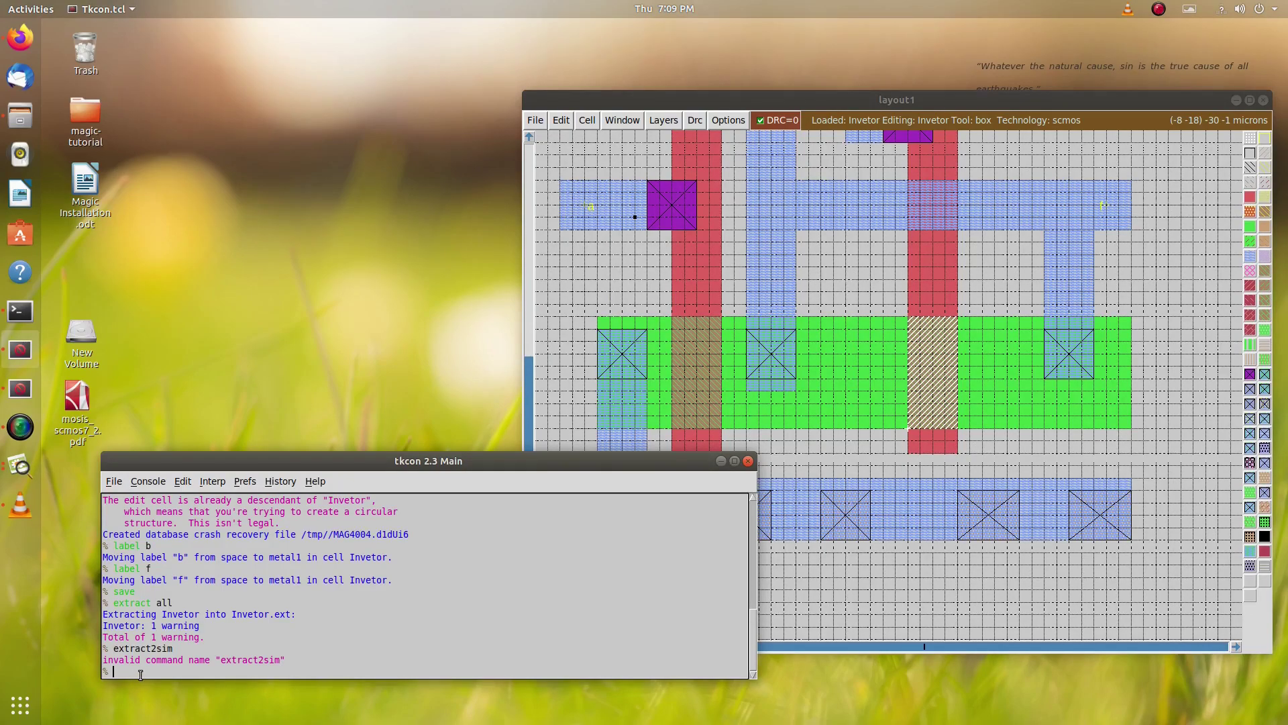
{"action": "type", "text": "ext2sim"}
{"action": "key", "text": "Return"}
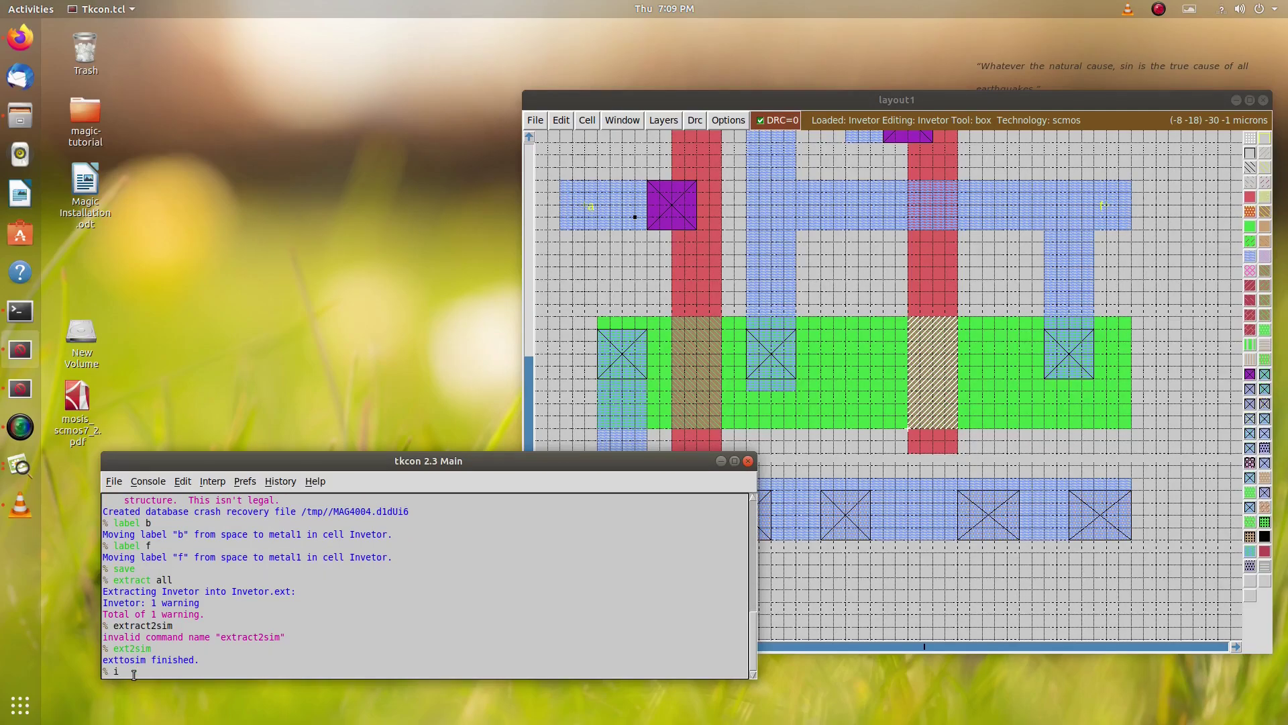
Step: Load Invetor.sim into irsim and set the simulation step size to 50
{"action": "type", "text": "irsim Invetor.sim"}
{"action": "key", "text": "Return"}
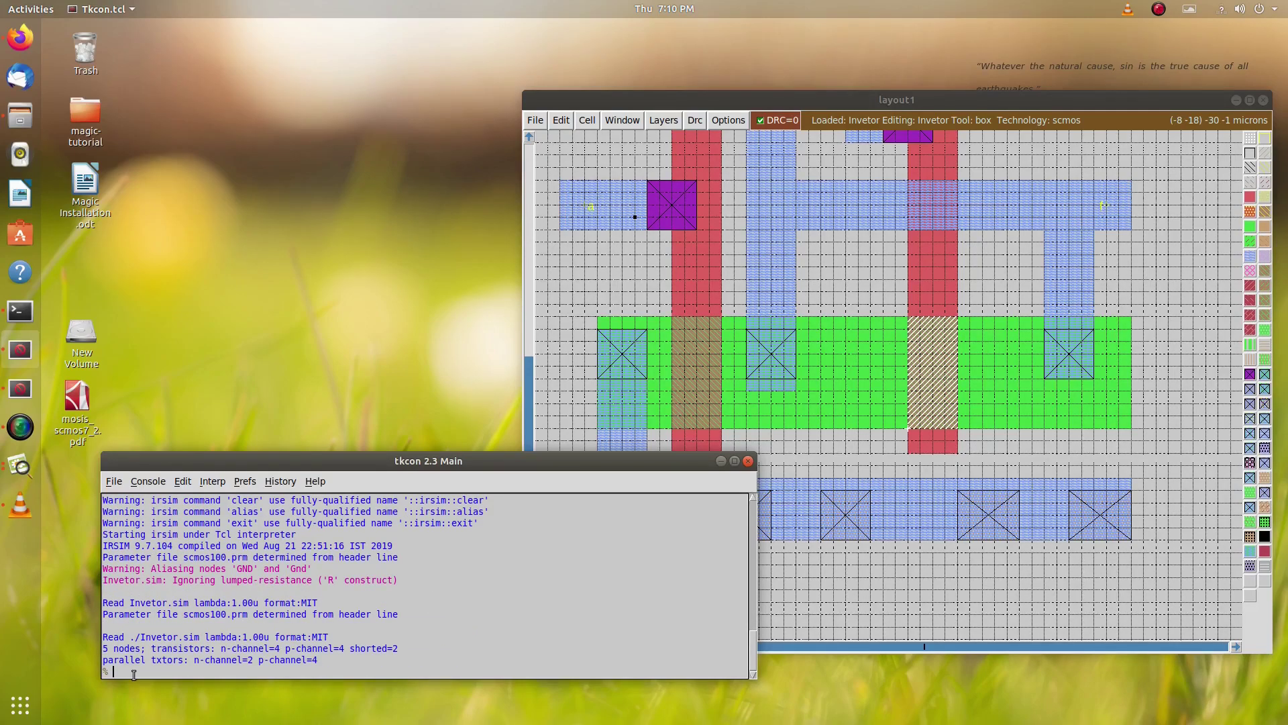
{"action": "type", "text": "stepsize 50"}
{"action": "key", "text": "Return"}
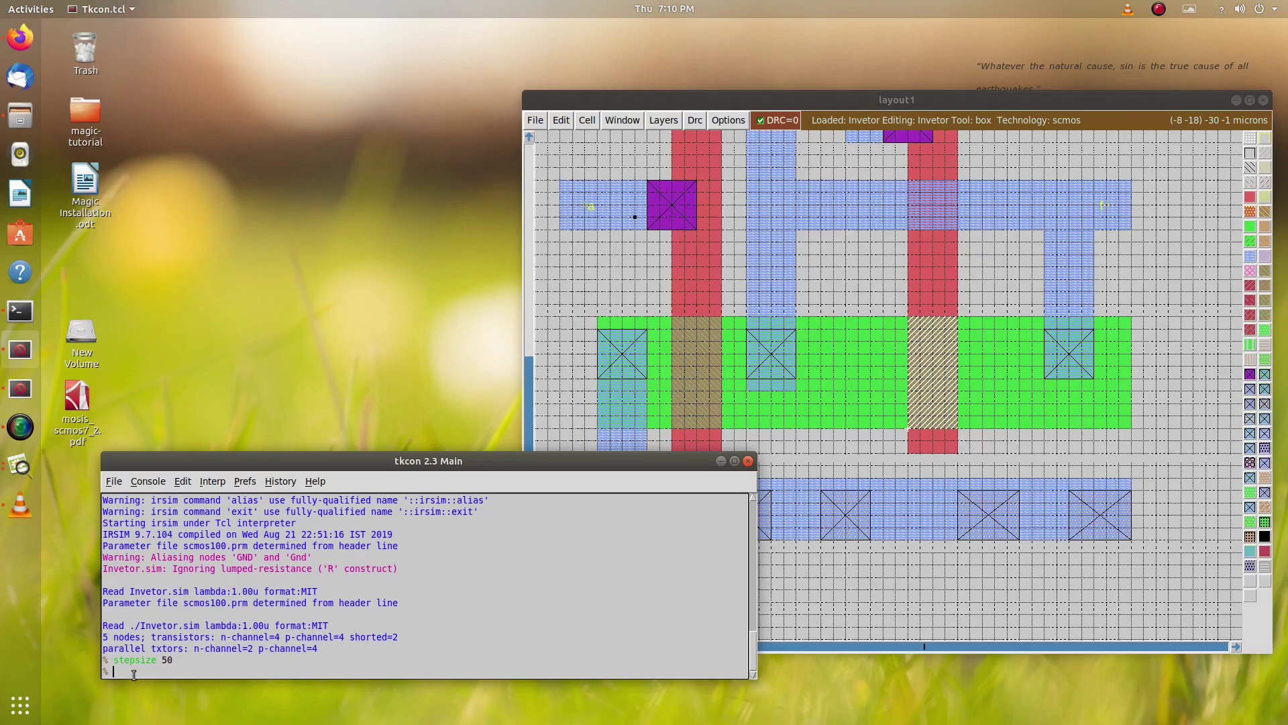
Step: Drive Vdd high and Gnd low, and add nodes a, b and f to the watch list
{"action": "type", "text": "h Vdd"}
{"action": "key", "text": "Return"}
{"action": "type", "text": "l "}
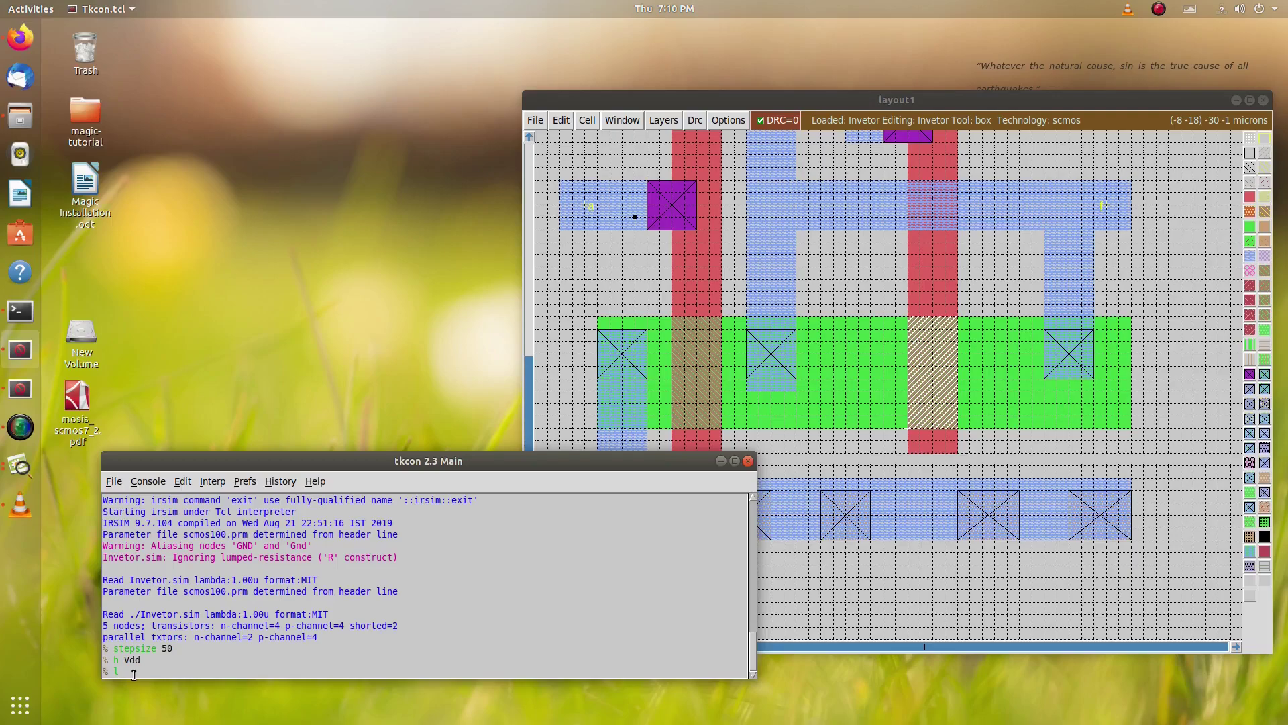
{"action": "type", "text": "Gnd"}
{"action": "key", "text": "Return"}
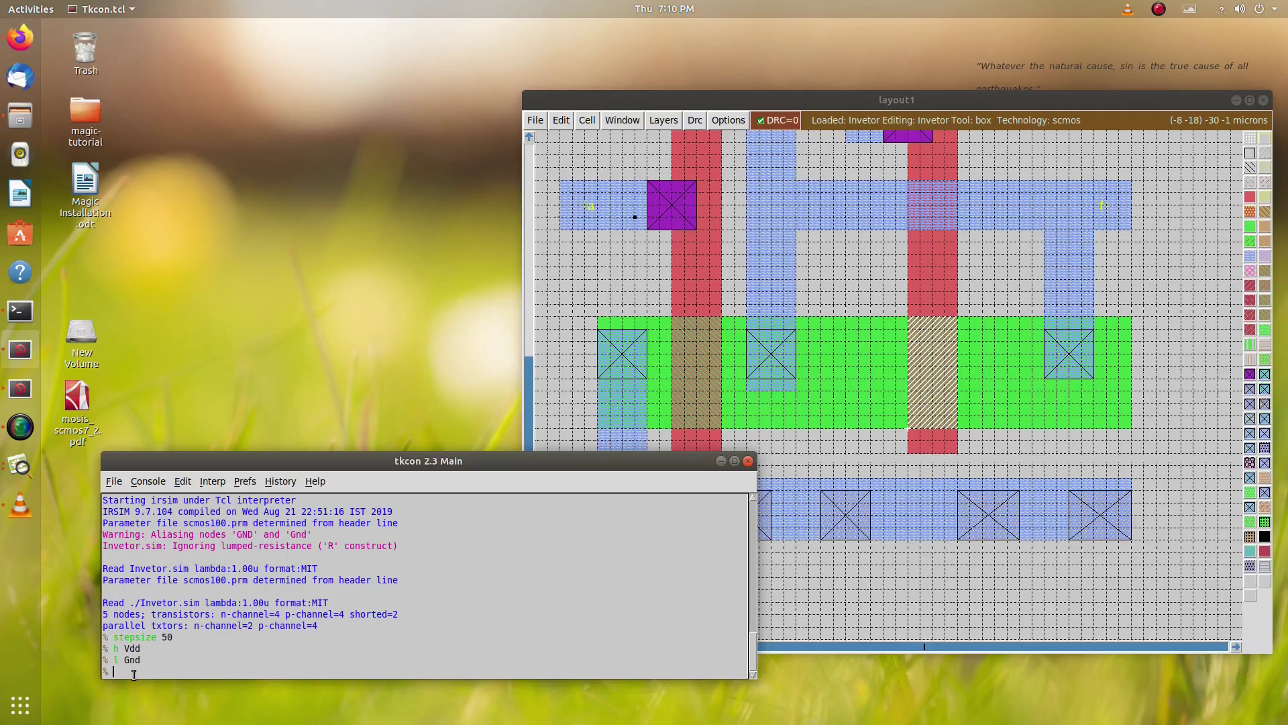
{"action": "type", "text": "w a b f"}
{"action": "key", "text": "Return"}
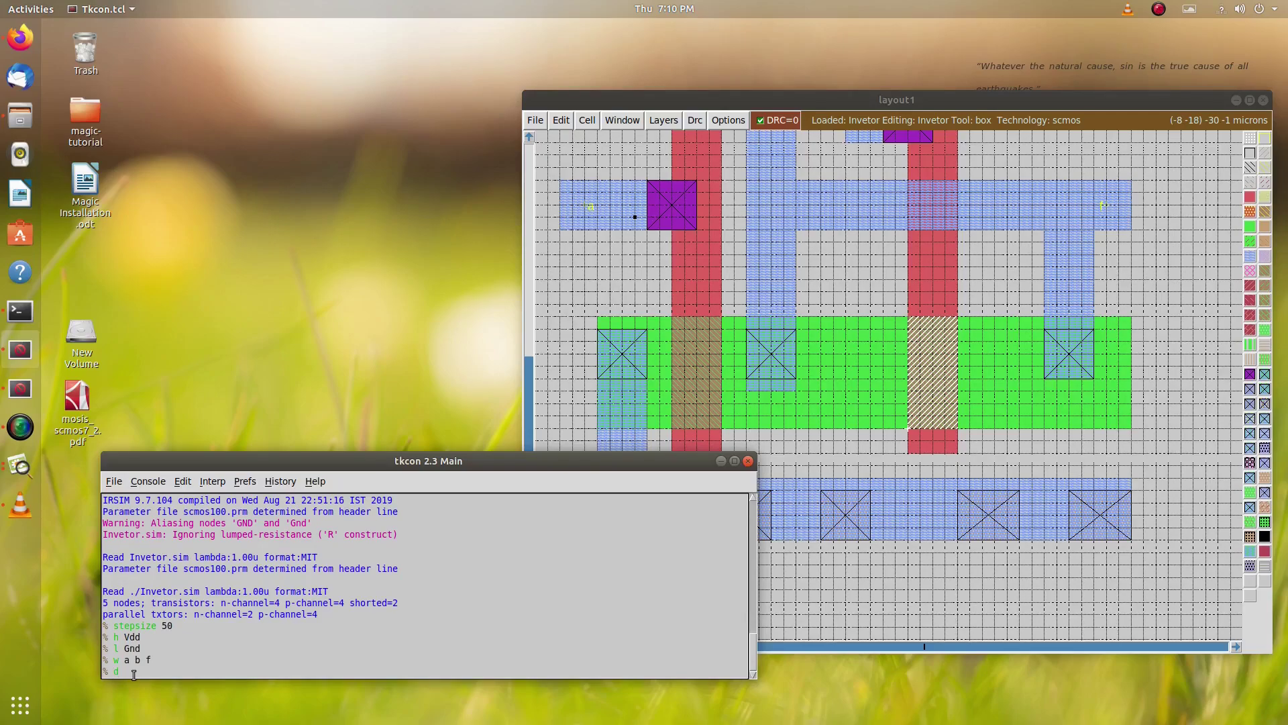
Step: Display the watched node values and simulate one step with both inputs undriven
{"action": "type", "text": "d"}
{"action": "key", "text": "Return"}
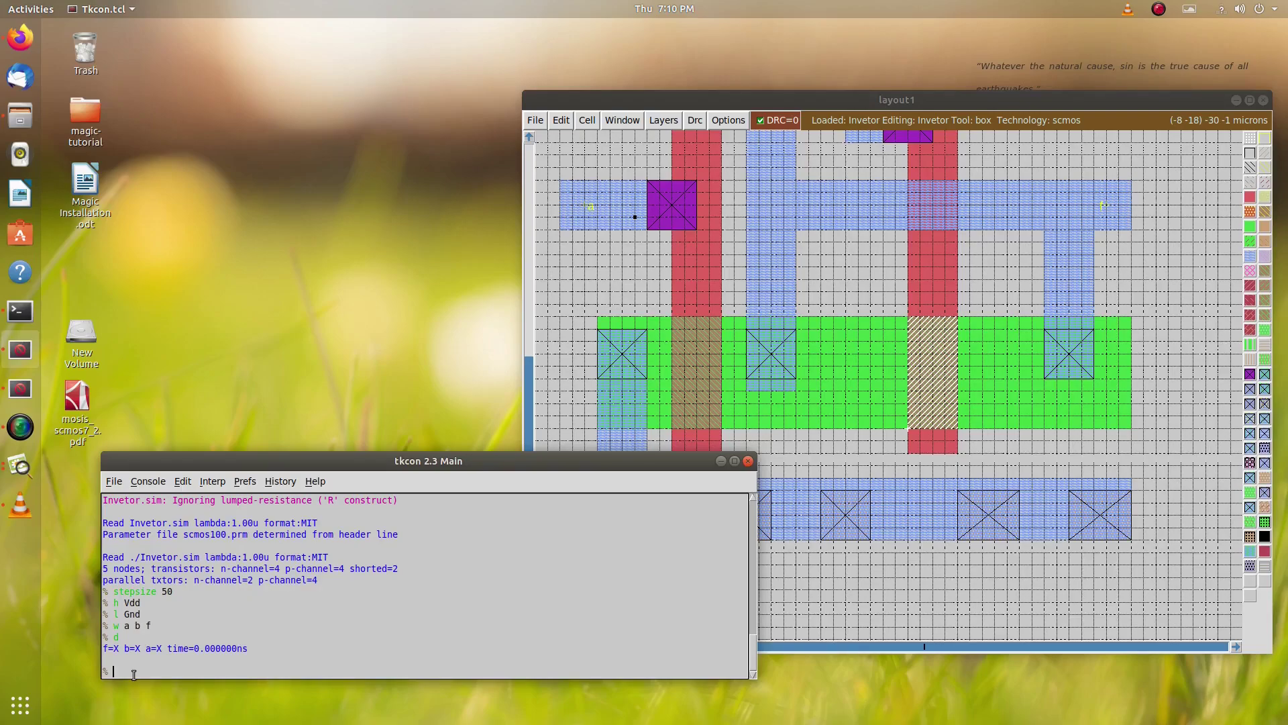
{"action": "type", "text": "s"}
{"action": "key", "text": "Return"}
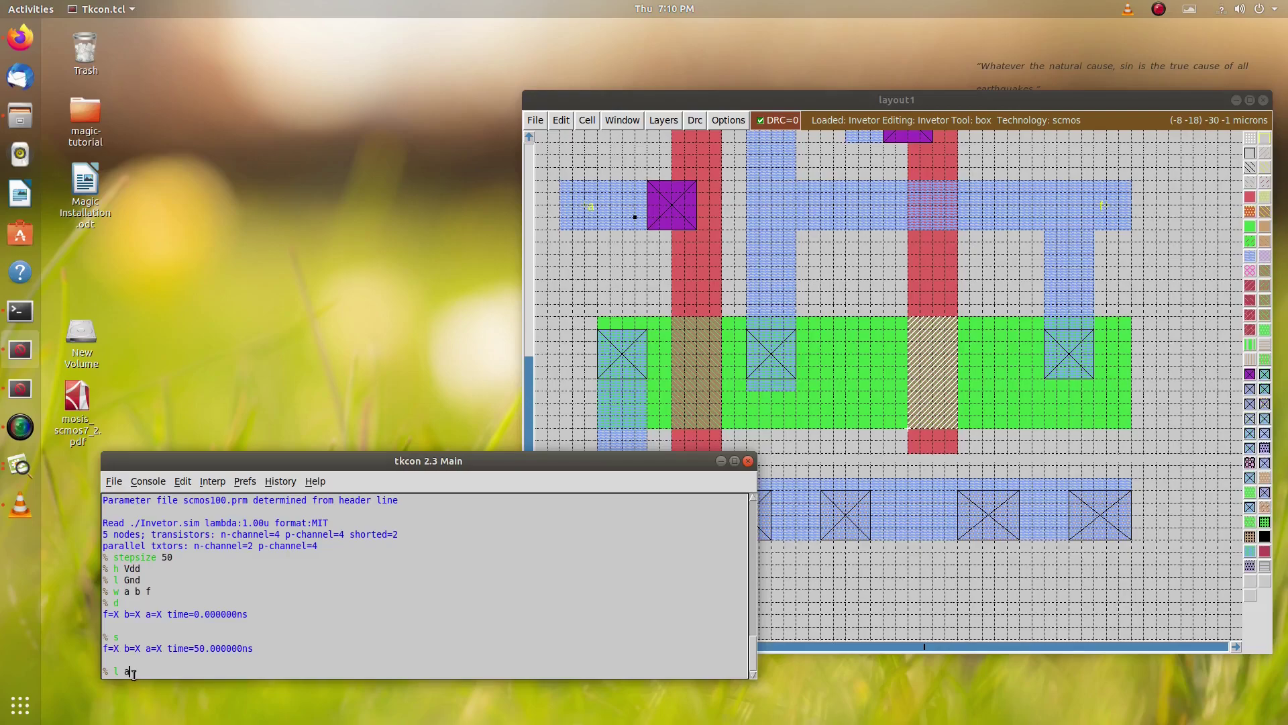
Step: Set inputs a and b low and simulate one step
{"action": "type", "text": "l a"}
{"action": "key", "text": "Return"}
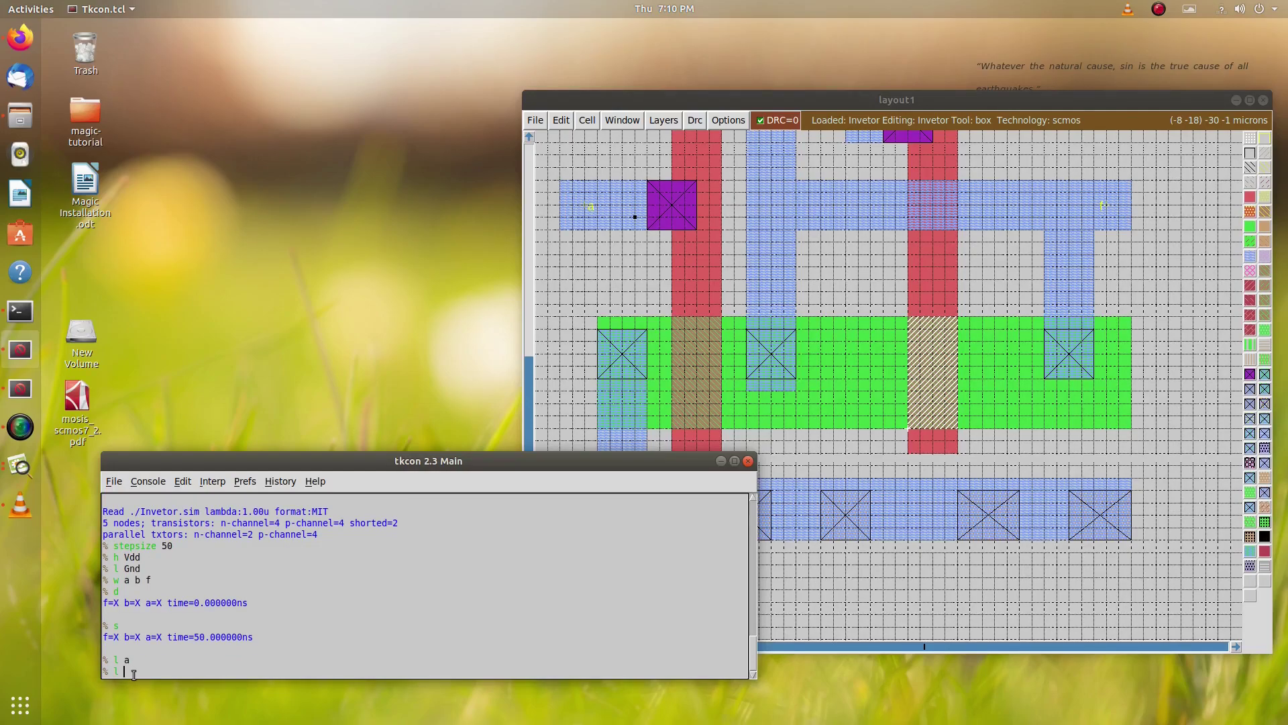
{"action": "key", "text": "Return"}
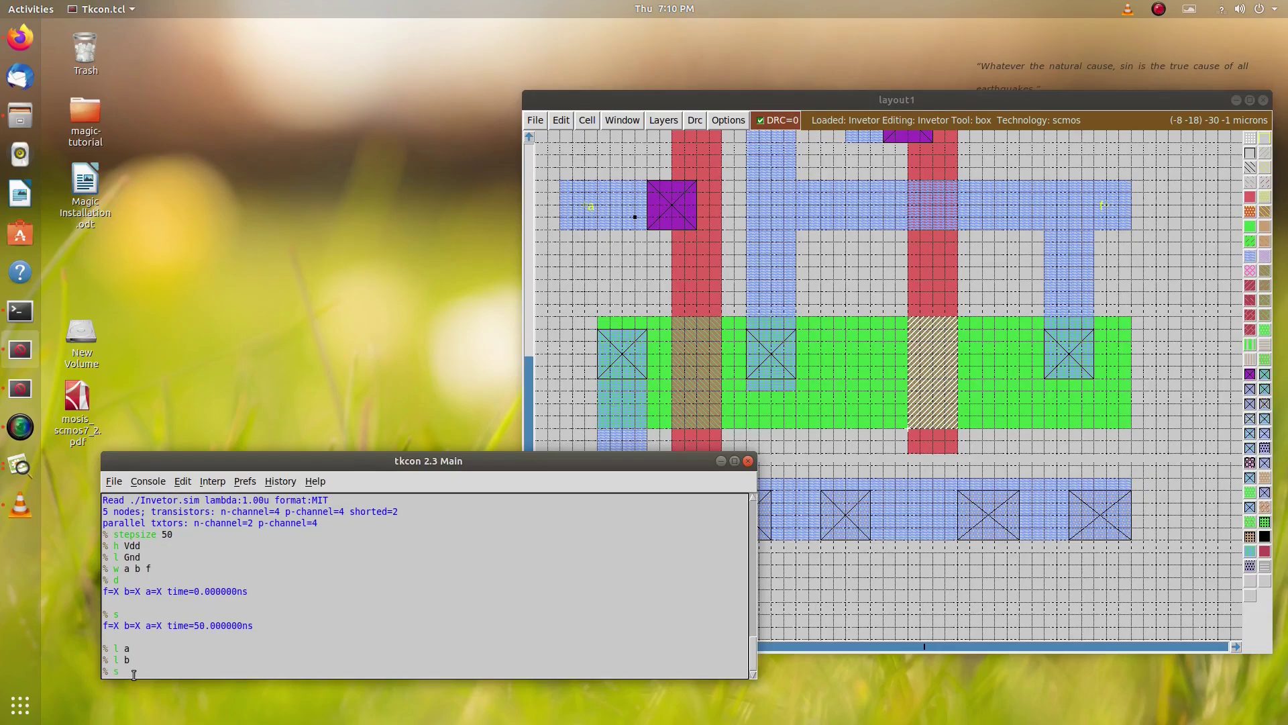
{"action": "type", "text": "s"}
{"action": "key", "text": "Return"}
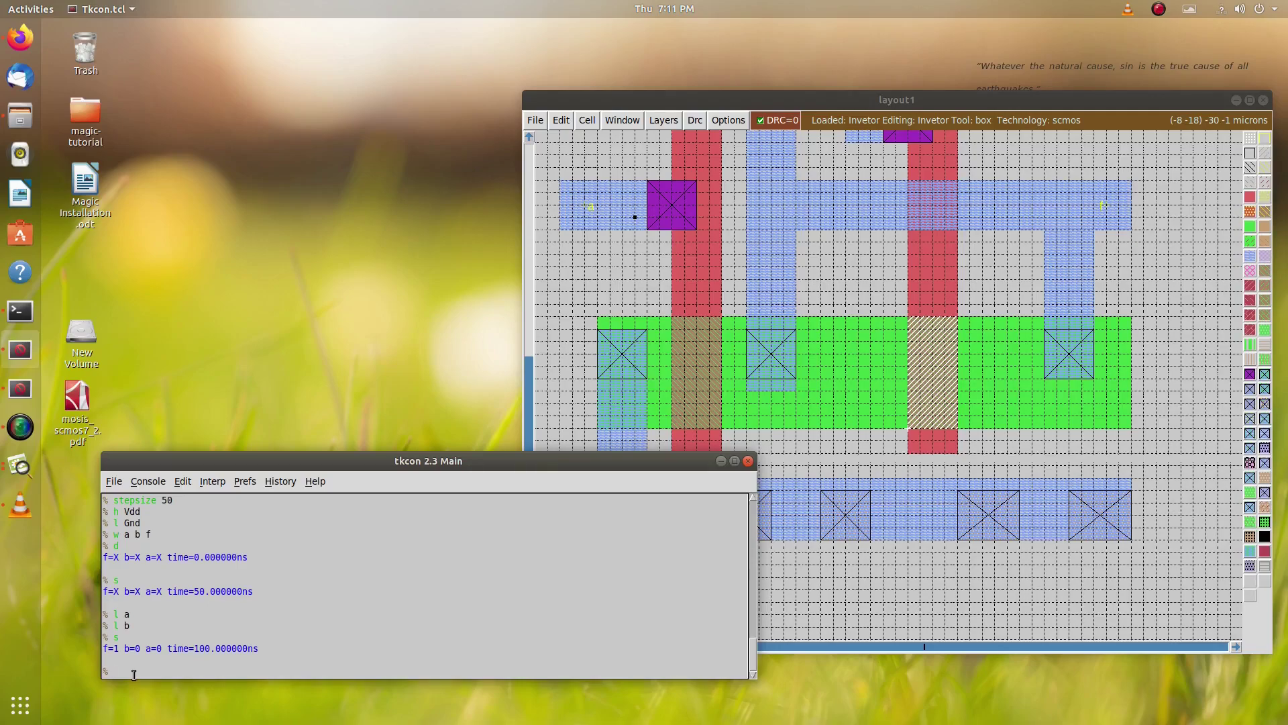
Step: Set input a low and input b high and simulate one step
{"action": "type", "text": "l a"}
{"action": "key", "text": "Return"}
{"action": "type", "text": "h"}
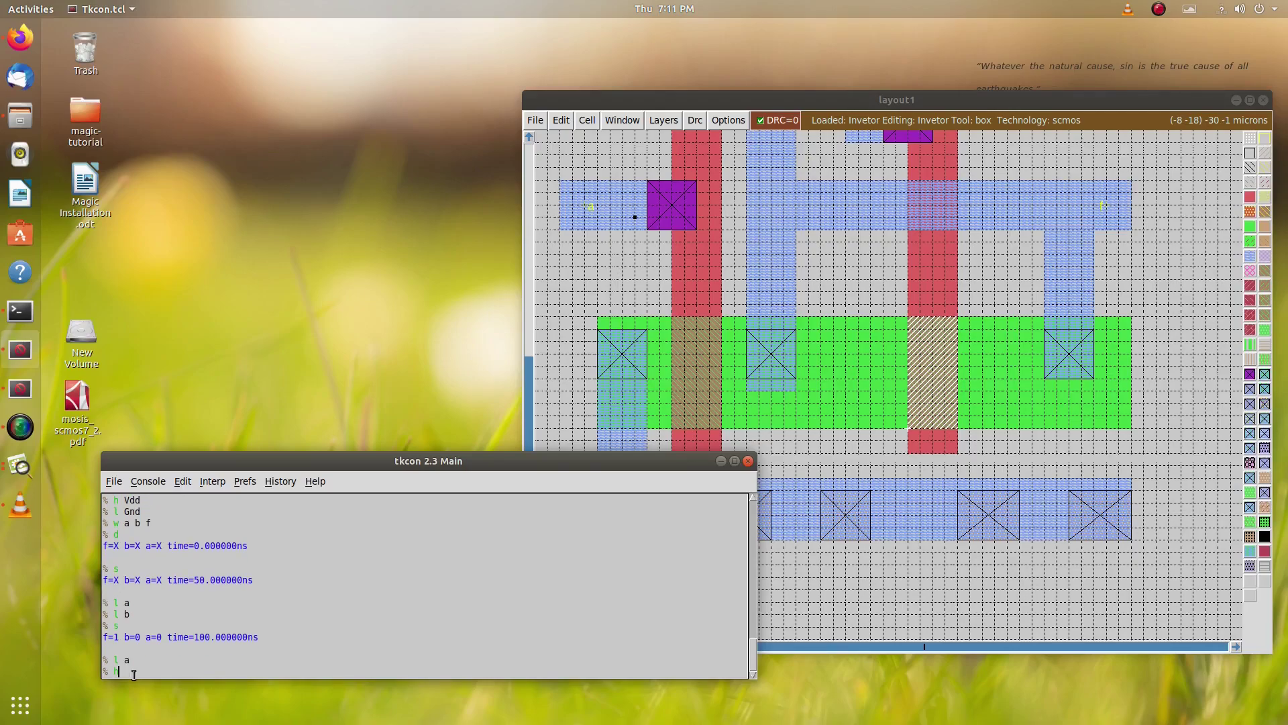
{"action": "type", "text": " b"}
{"action": "key", "text": "Return"}
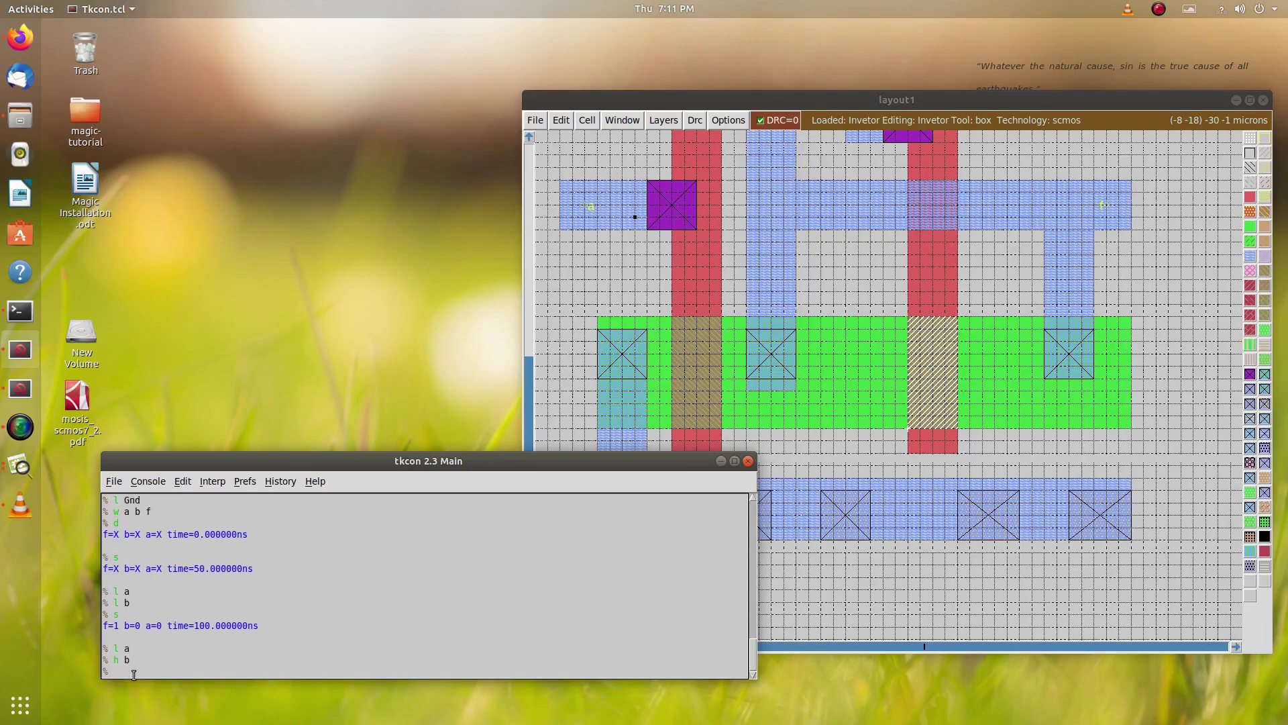
{"action": "type", "text": "s"}
{"action": "key", "text": "Return"}
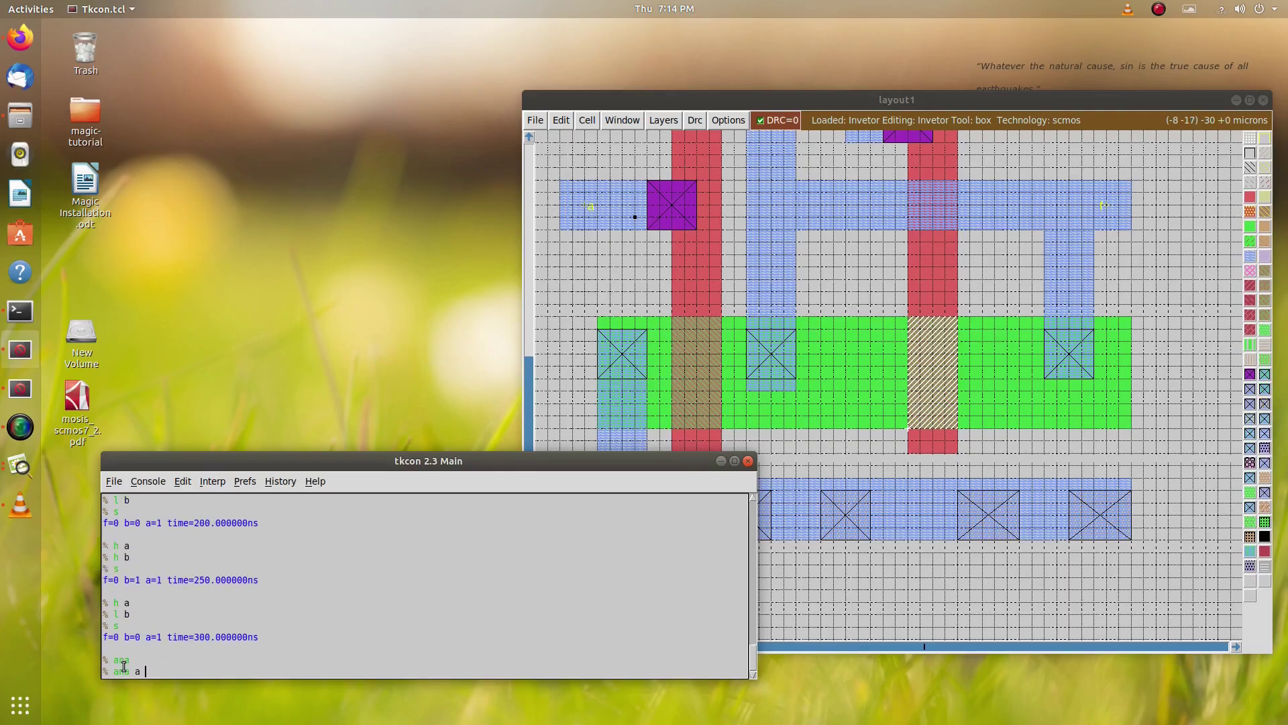
Step: Plot a, b and f in the logic analyzer, inspect the earlier waveforms at full-screen size, and close the analyzer
{"action": "type", "text": "b f"}
{"action": "key", "text": "Return"}
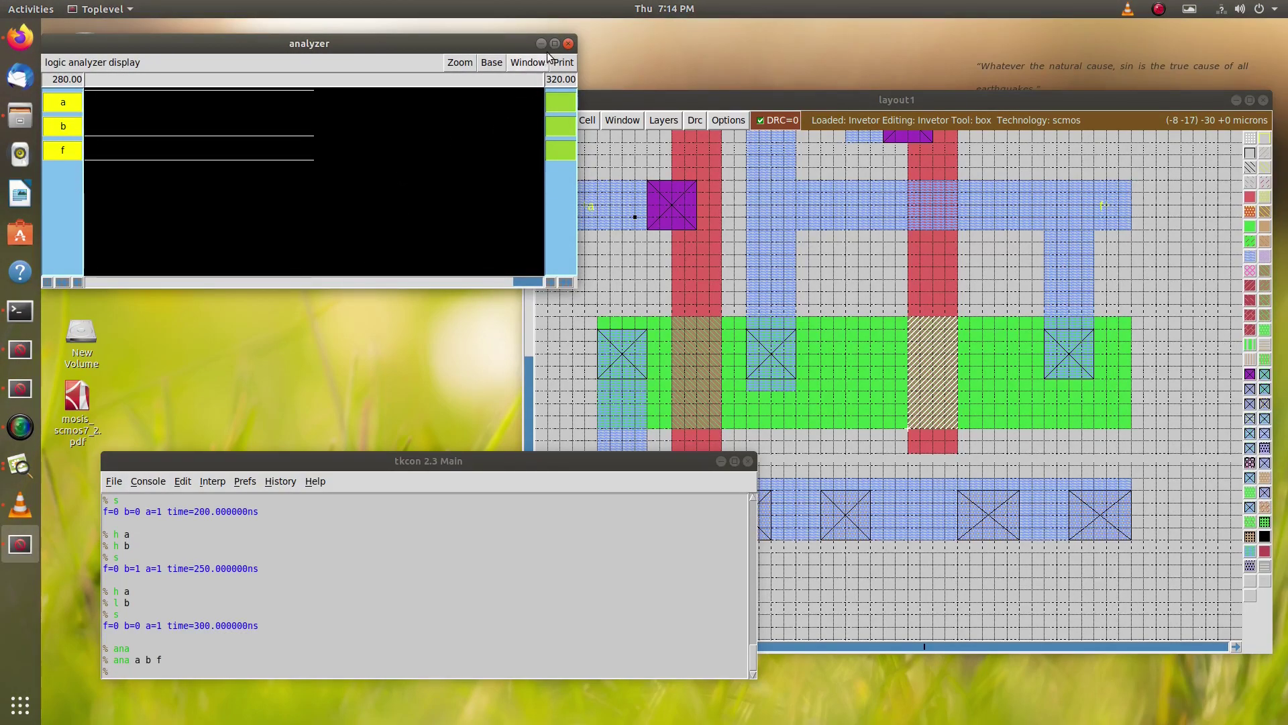
{"action": "left_click", "coordinate": [554, 42]}
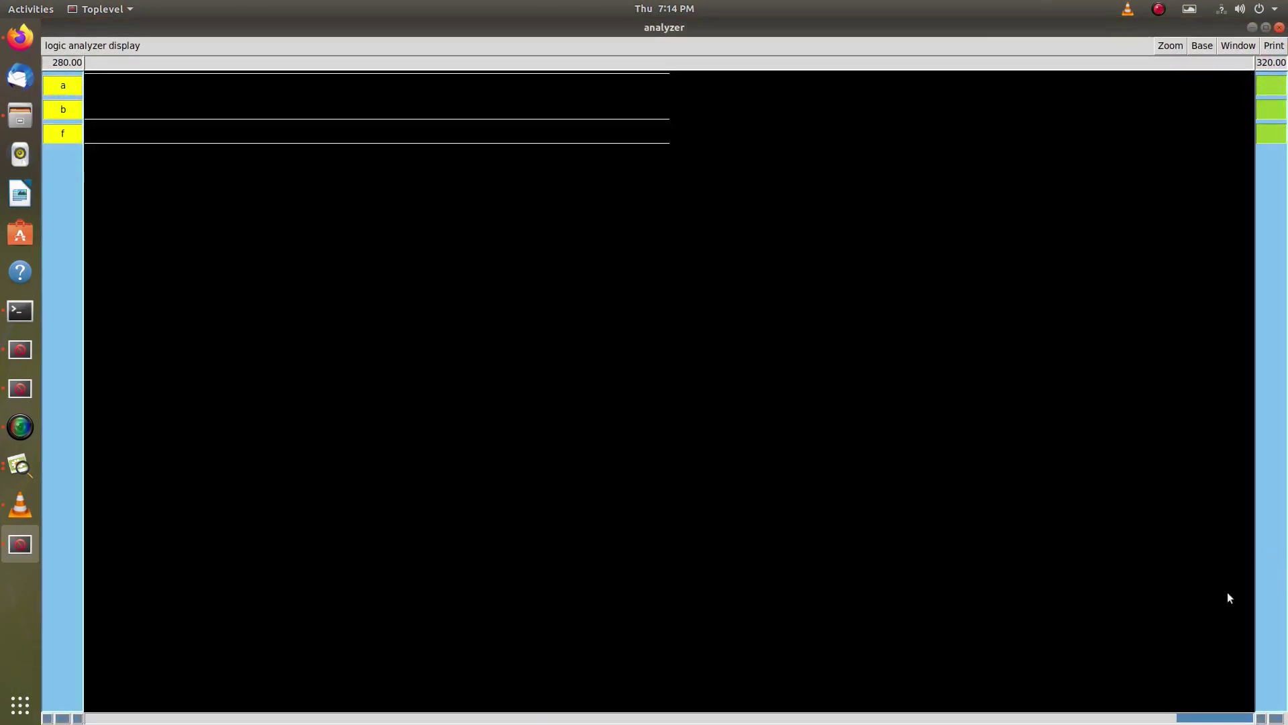
{"action": "left_click_drag", "start_coordinate": [1218, 719], "coordinate": [981, 722]}
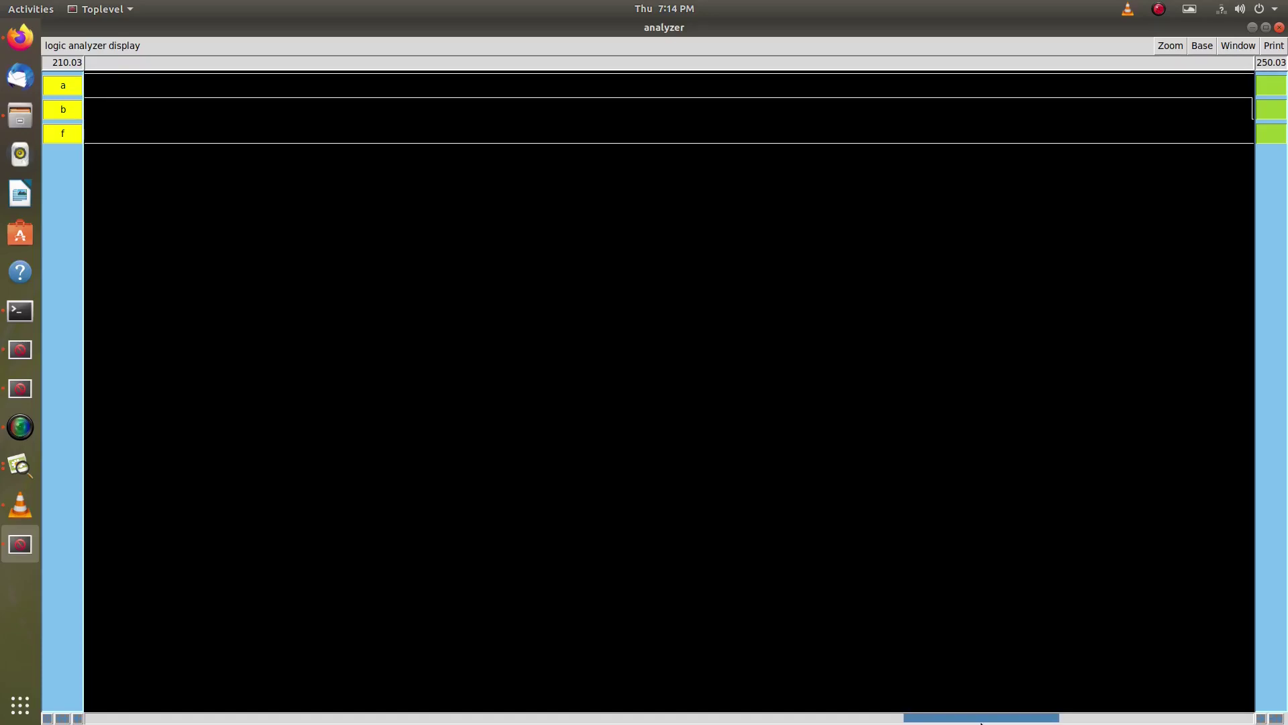
{"action": "left_click", "coordinate": [1279, 28]}
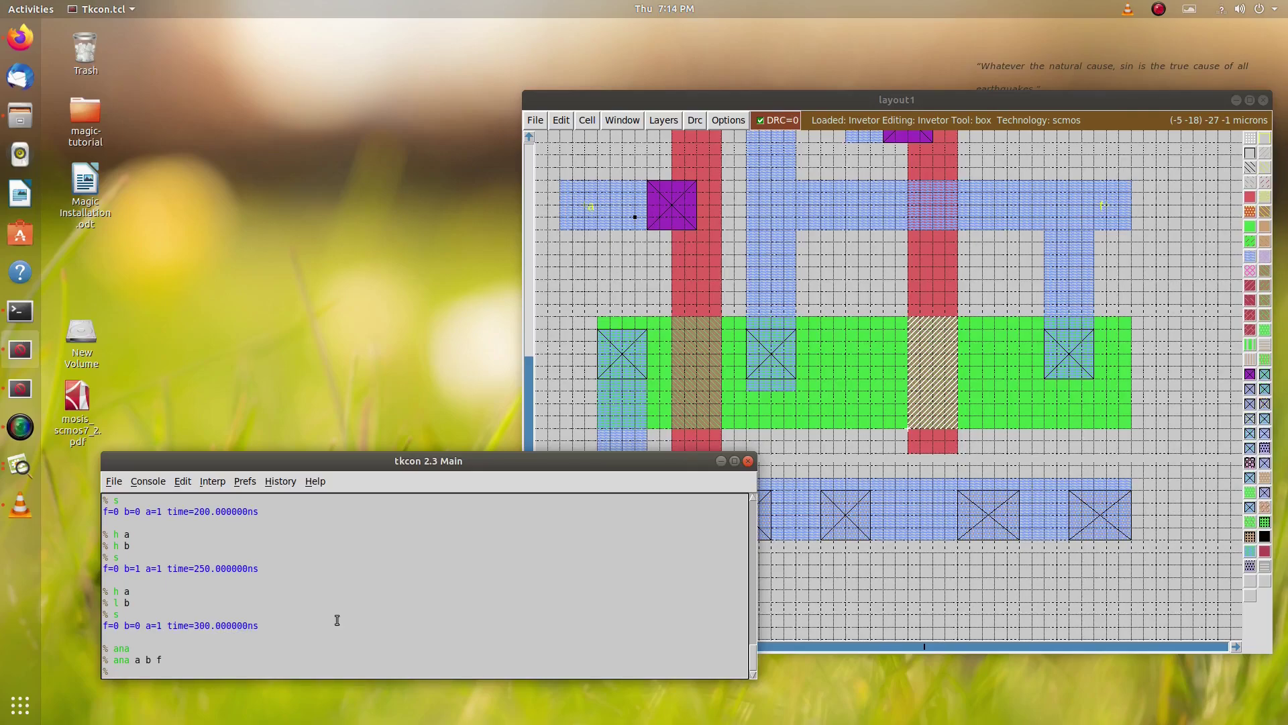
Step: Review the simulation log in the console and save the layout with the save command
{"action": "scroll", "coordinate": [337, 620], "scroll_direction": "up", "scroll_amount": 10}
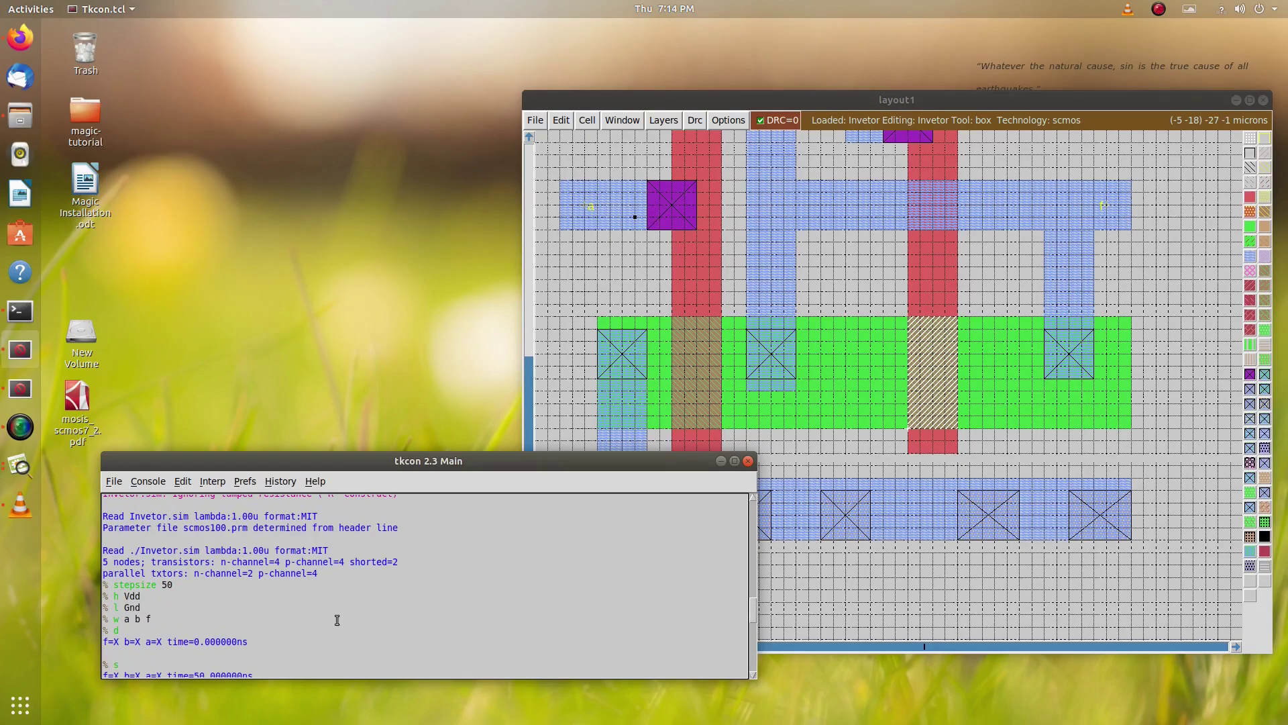
{"action": "scroll", "coordinate": [337, 620], "scroll_direction": "down", "scroll_amount": 5}
{"action": "scroll", "coordinate": [337, 620], "scroll_direction": "down", "scroll_amount": 5}
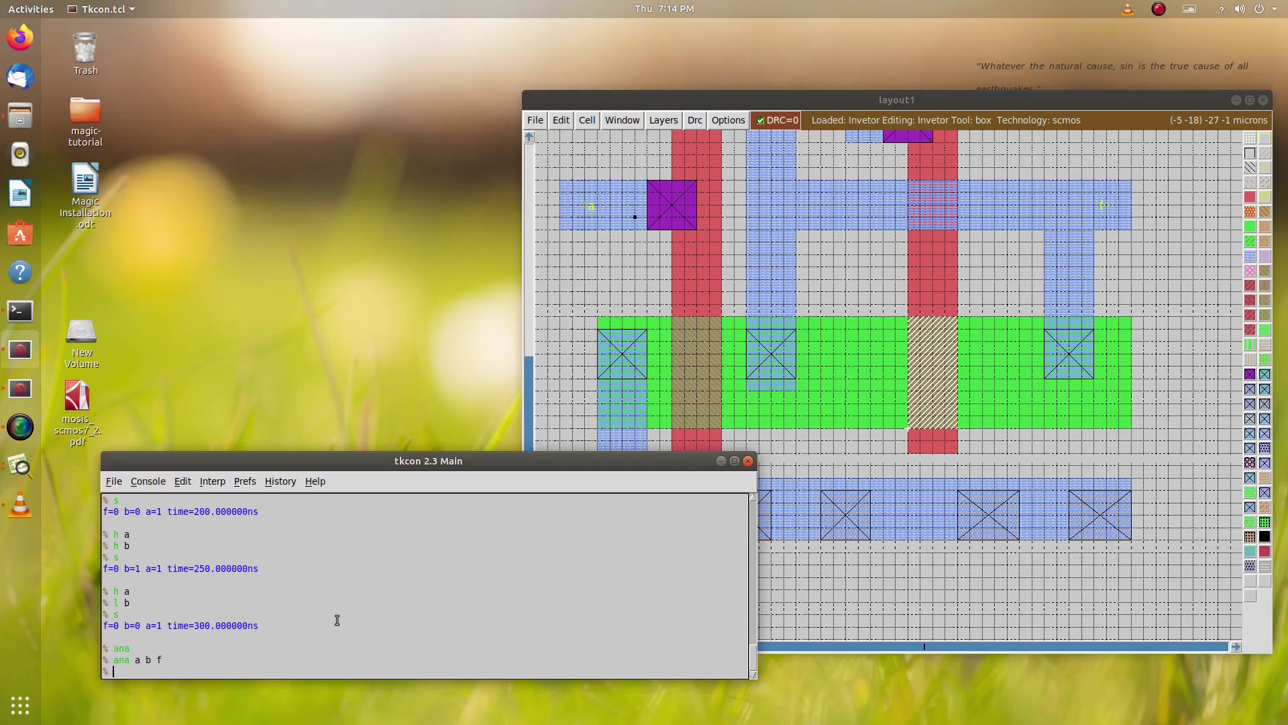
{"action": "type", "text": "save"}
{"action": "key", "text": "Return"}
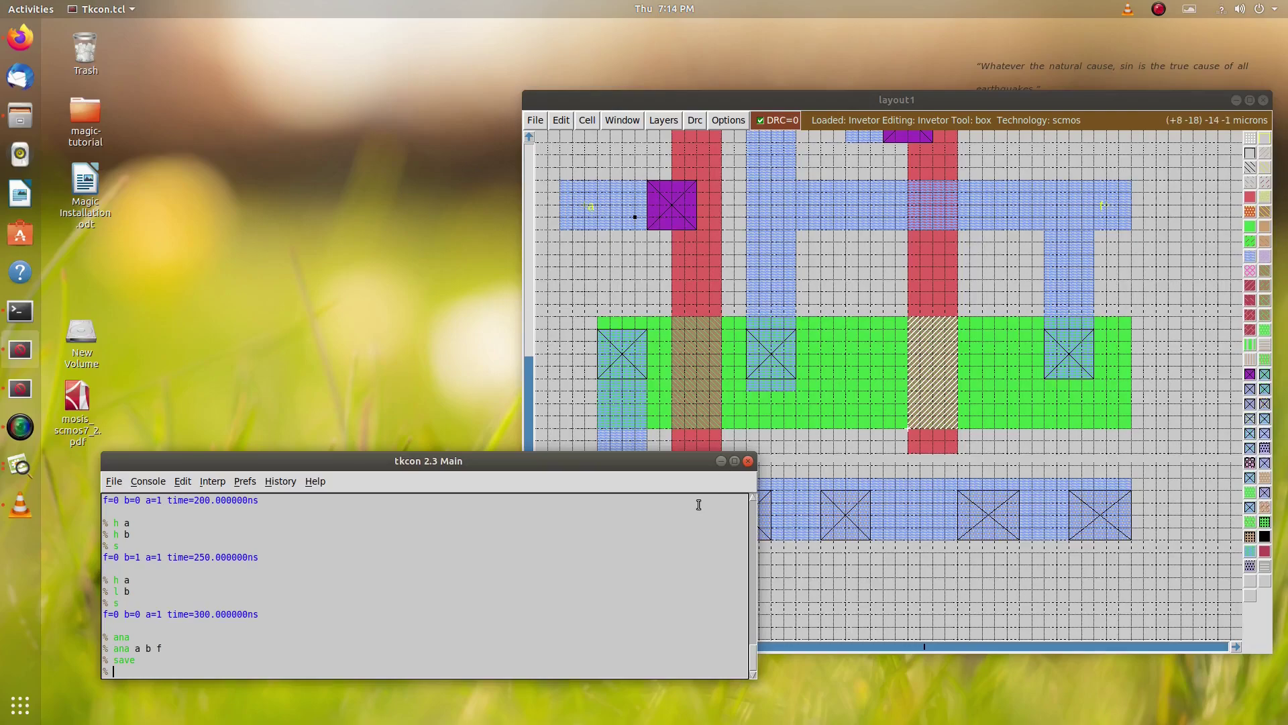
Step: Hide the console, maximize the layout window and bring the complete NAND gate layout into view
{"action": "left_click", "coordinate": [720, 461]}
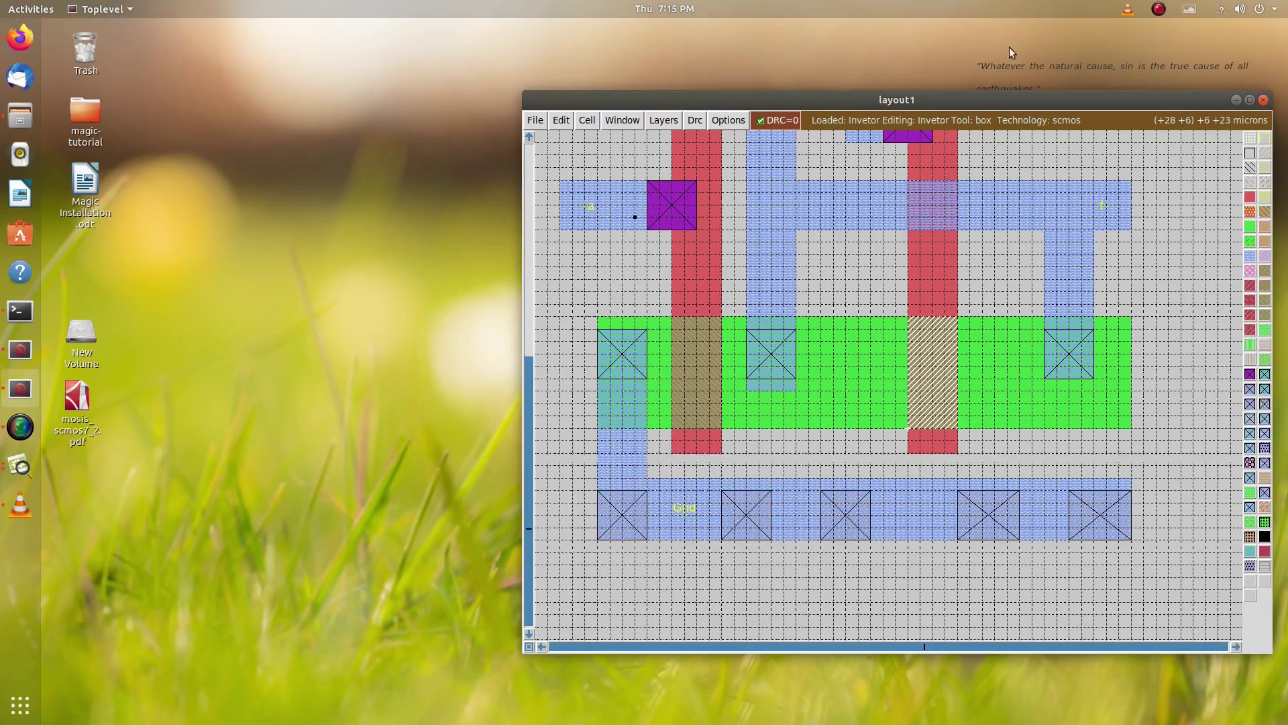
{"action": "left_click_drag", "start_coordinate": [1008, 100], "coordinate": [680, 137]}
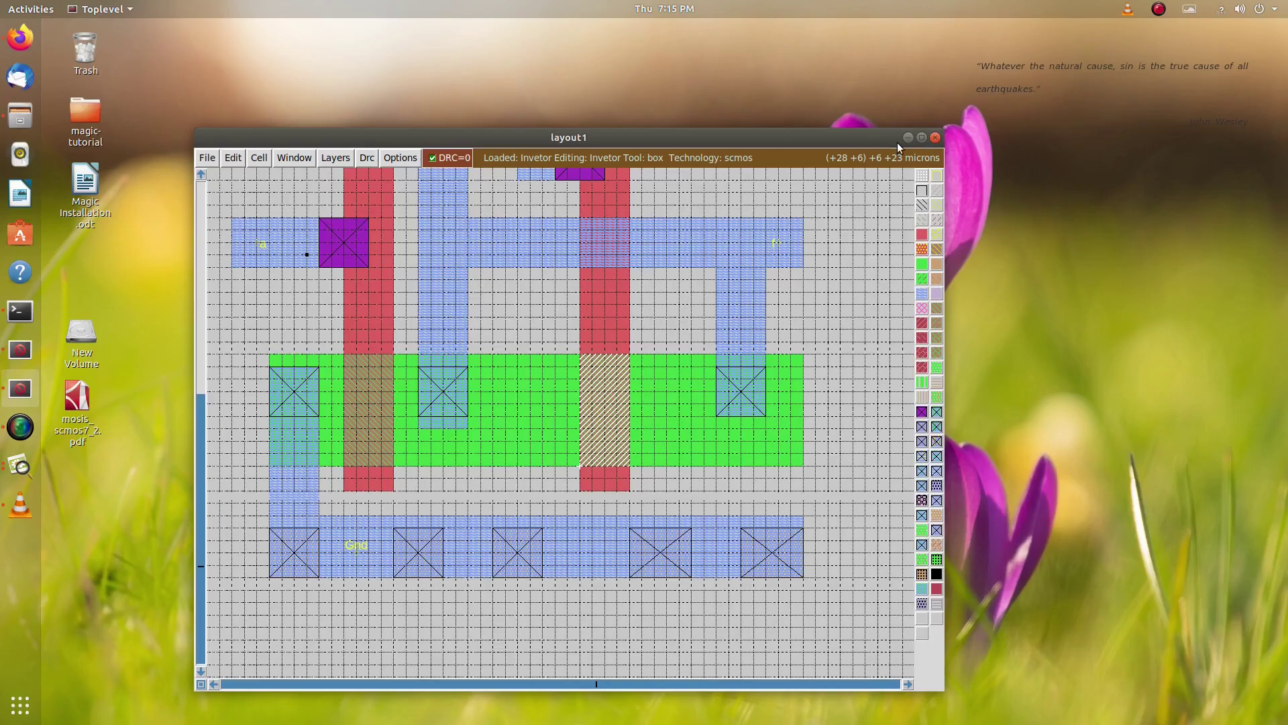
{"action": "left_click", "coordinate": [921, 140]}
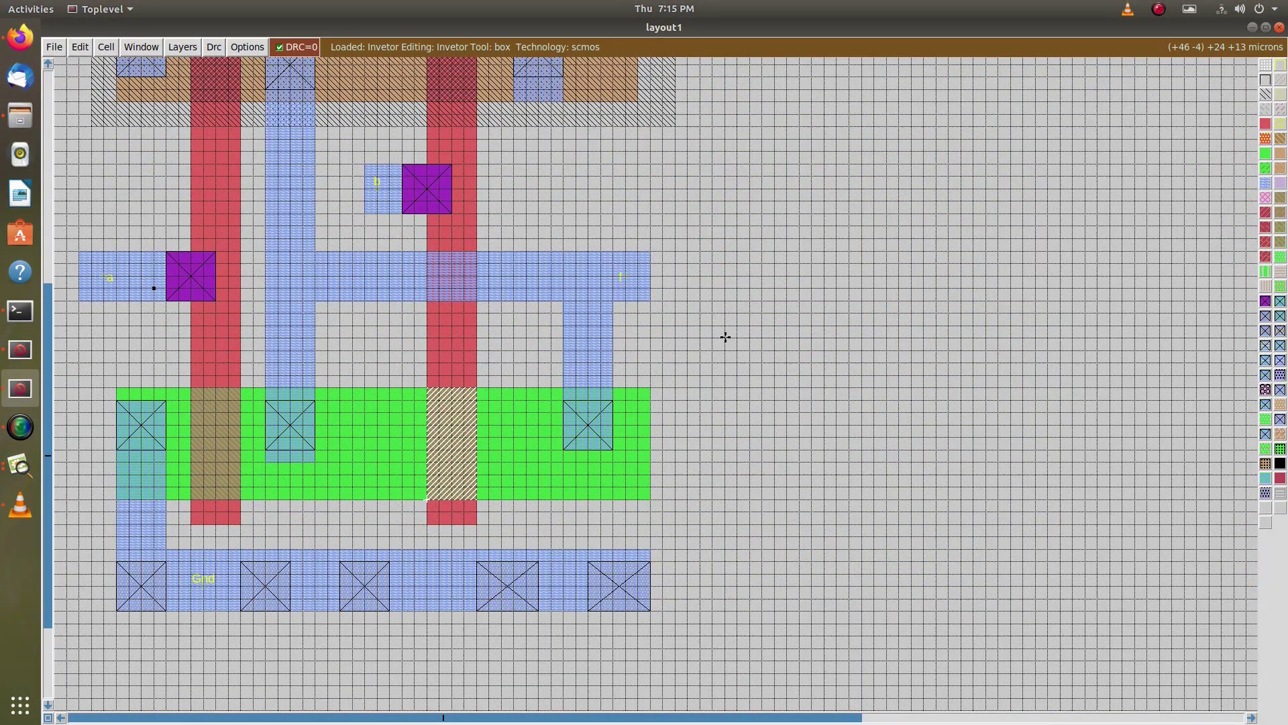
{"action": "key", "text": "shift+z"}
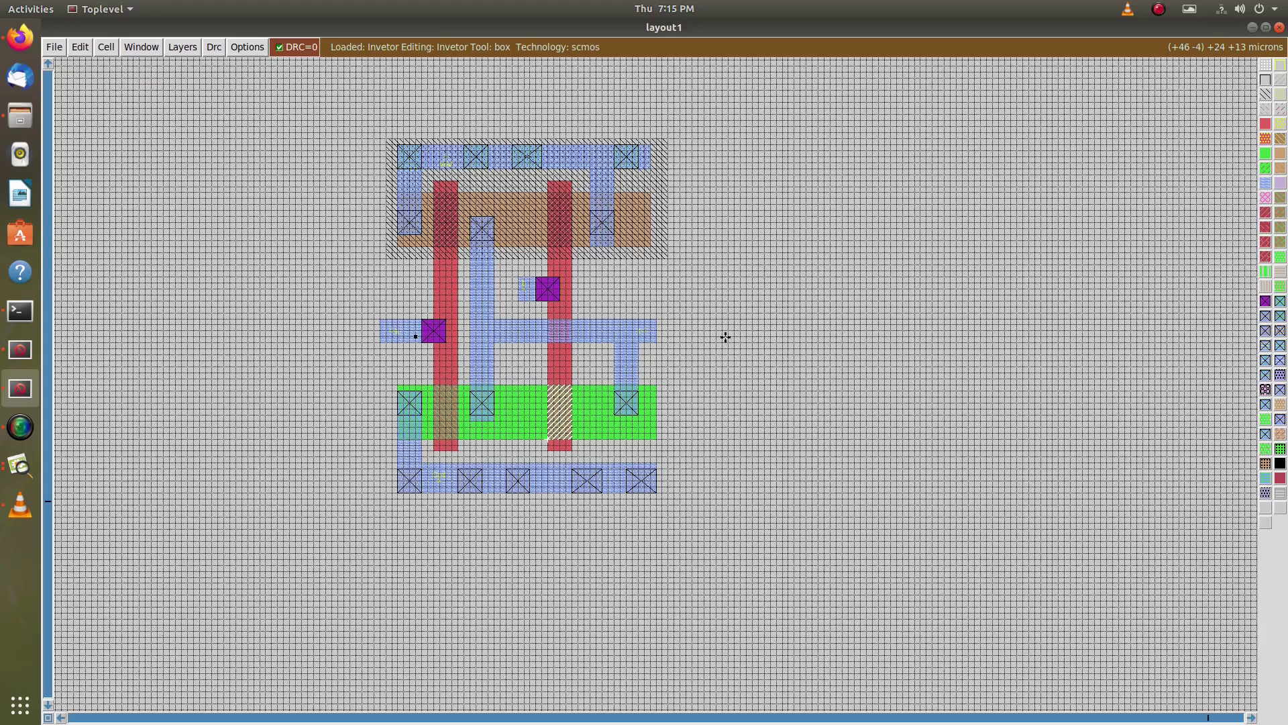
Step: Try to label the marked spot above output f with the author's full name, and label it with a shortened name instead
{"action": "left_click", "coordinate": [18, 348]}
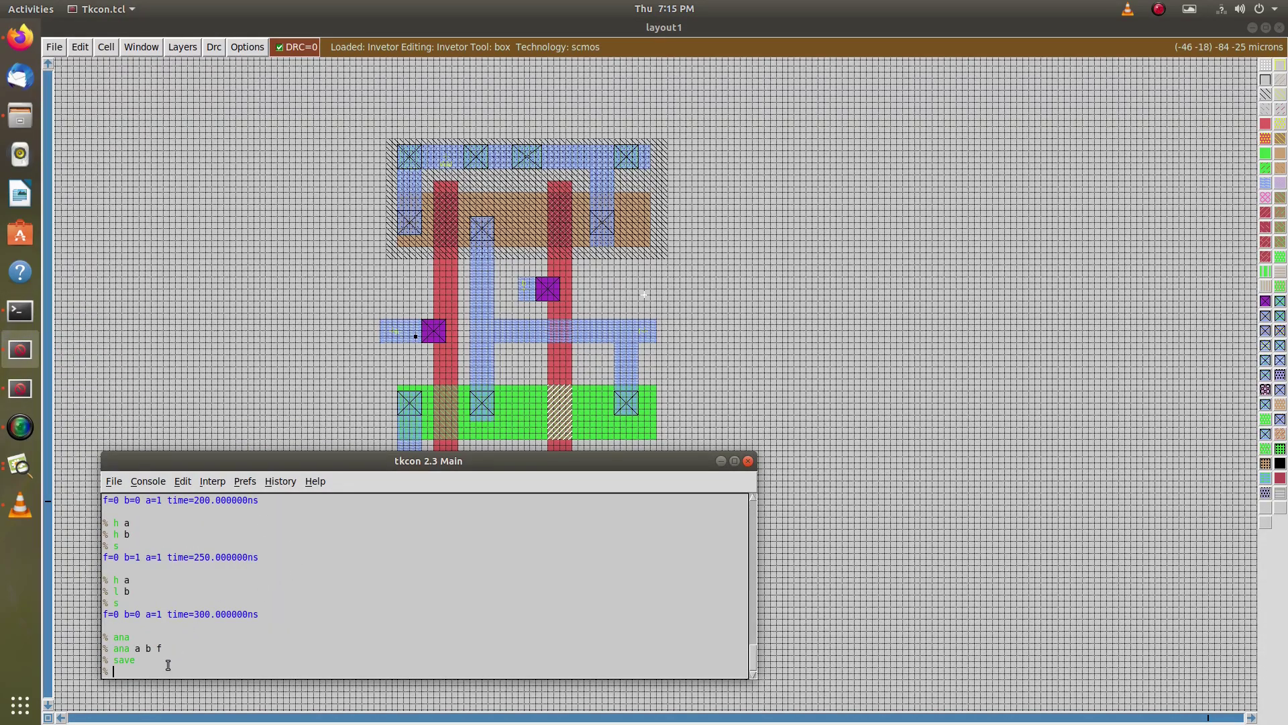
{"action": "type", "text": "label"}
{"action": "type", "text": "Kumar Sheelvardhan"}
{"action": "key", "text": "Return"}
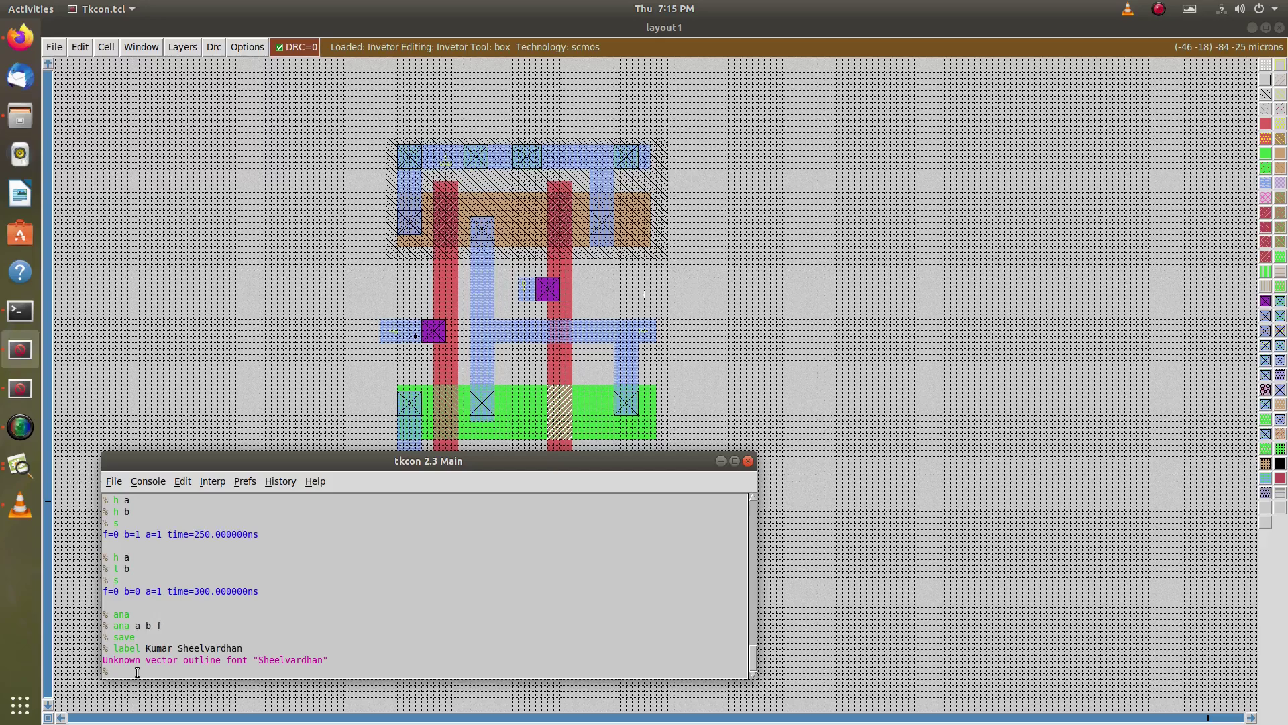
{"action": "type", "text": "label Sheel"}
{"action": "key", "text": "Return"}
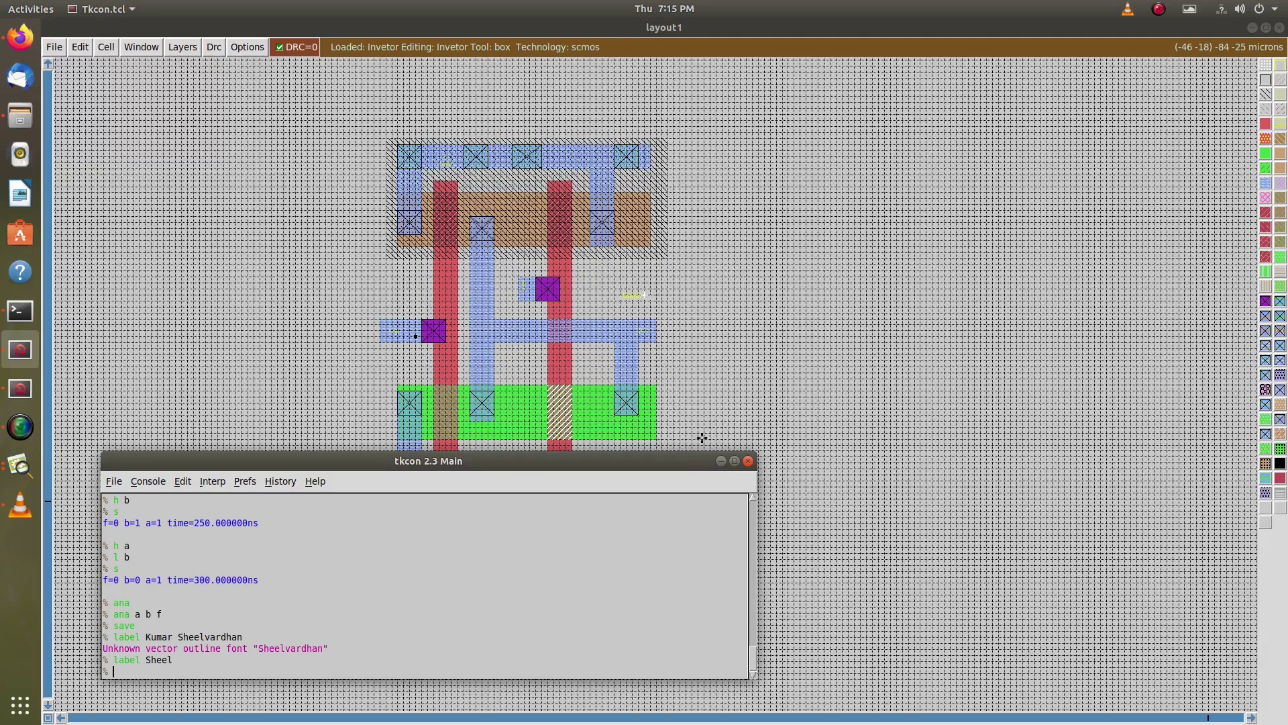
Step: Hide the console and inspect the new name label near output f up close
{"action": "left_click", "coordinate": [720, 461]}
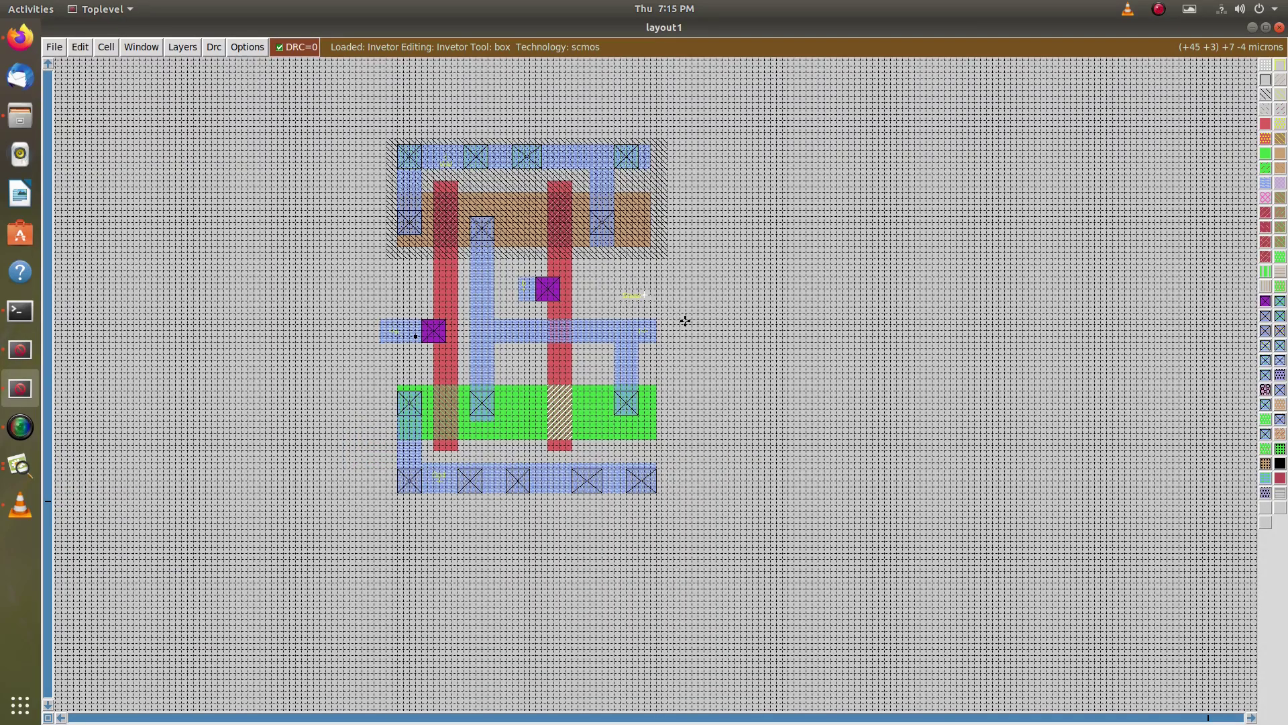
{"action": "key", "text": "z"}
{"action": "key", "text": "z"}
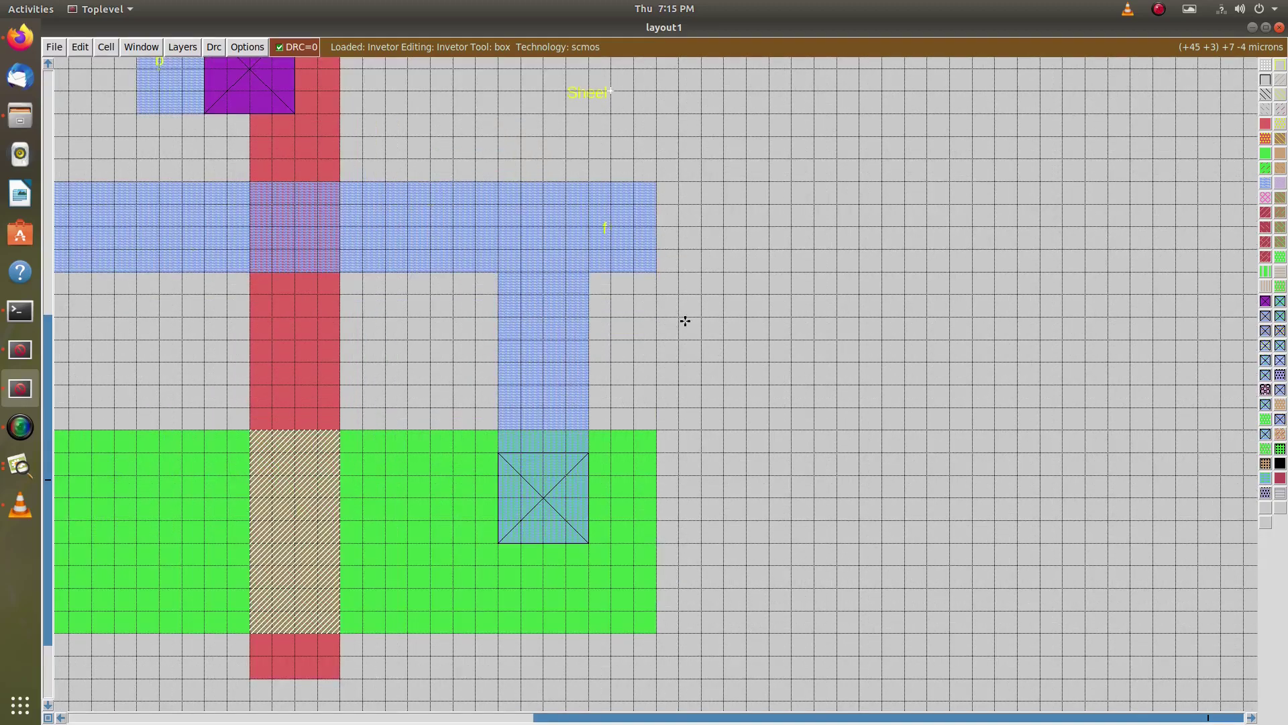
{"action": "scroll", "coordinate": [685, 321], "scroll_direction": "up", "scroll_amount": 3}
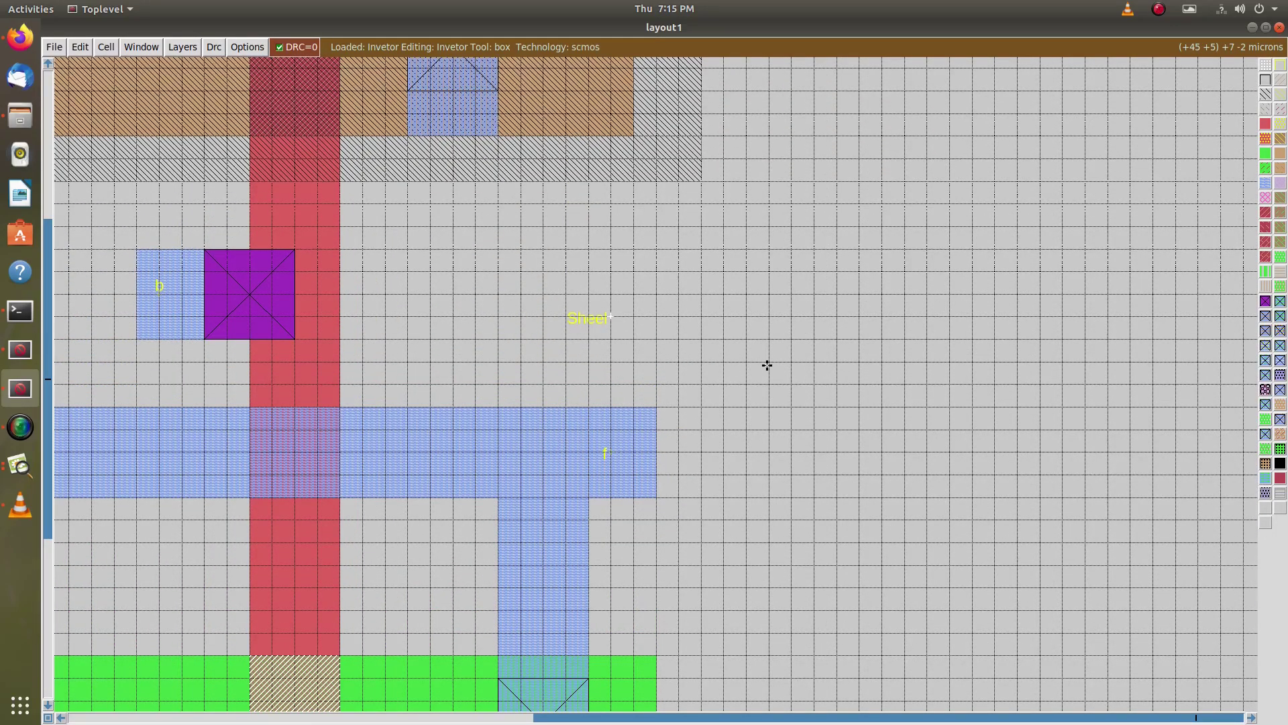
{"action": "scroll", "coordinate": [767, 365], "scroll_direction": "down", "scroll_amount": 3}
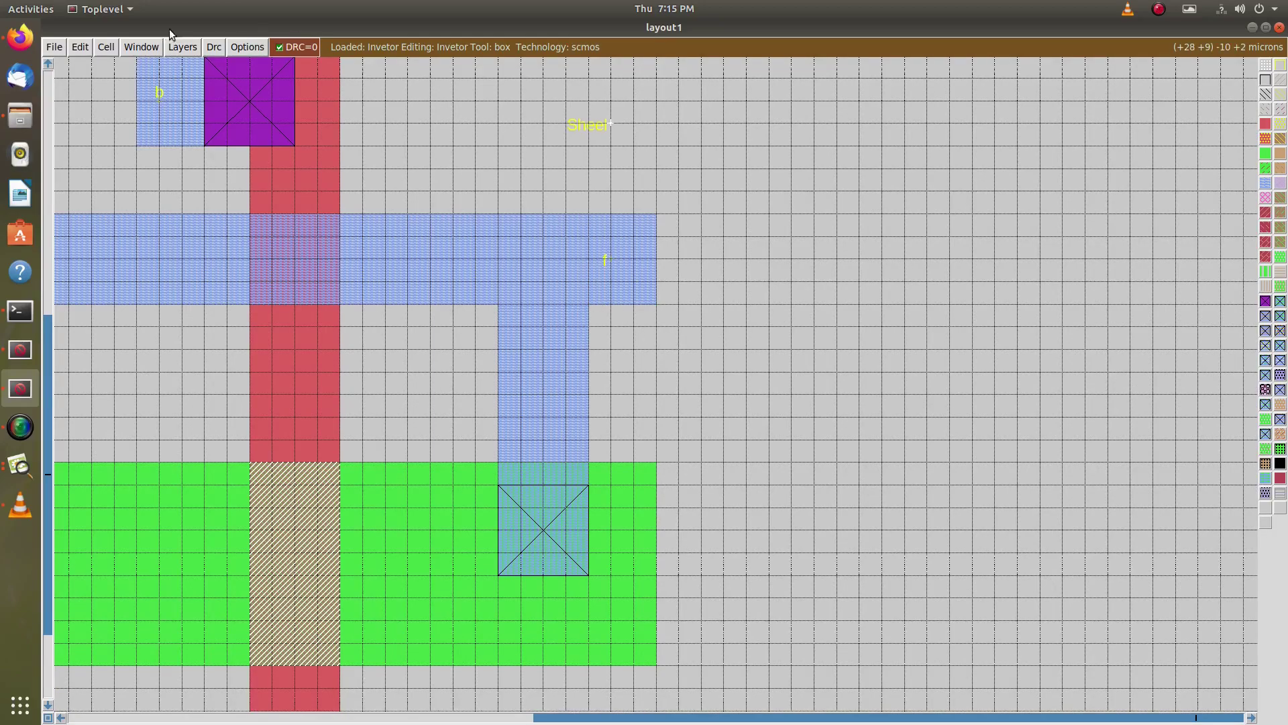